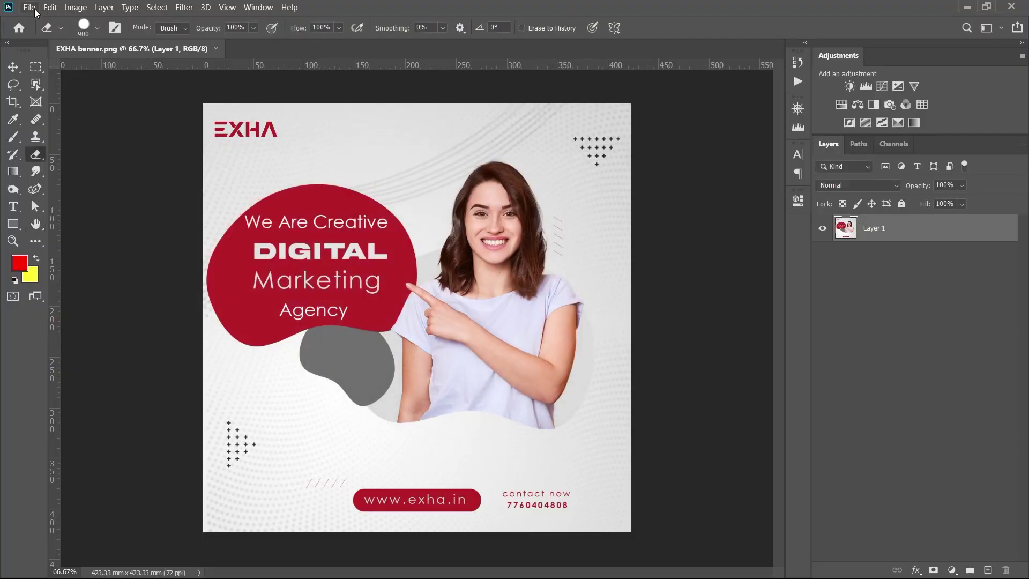
- Create a new 1200 x 1200 px document at 72 ppi with RGB color and a white background
{"action": "left_click", "coordinate": [29, 7]}
{"action": "left_click", "coordinate": [43, 18]}
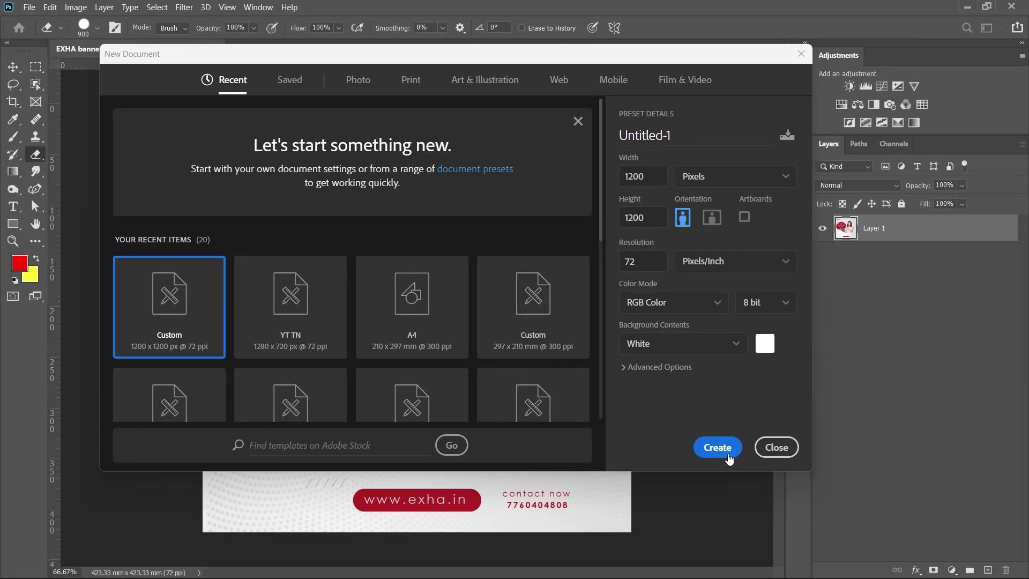
{"action": "left_click", "coordinate": [798, 510]}
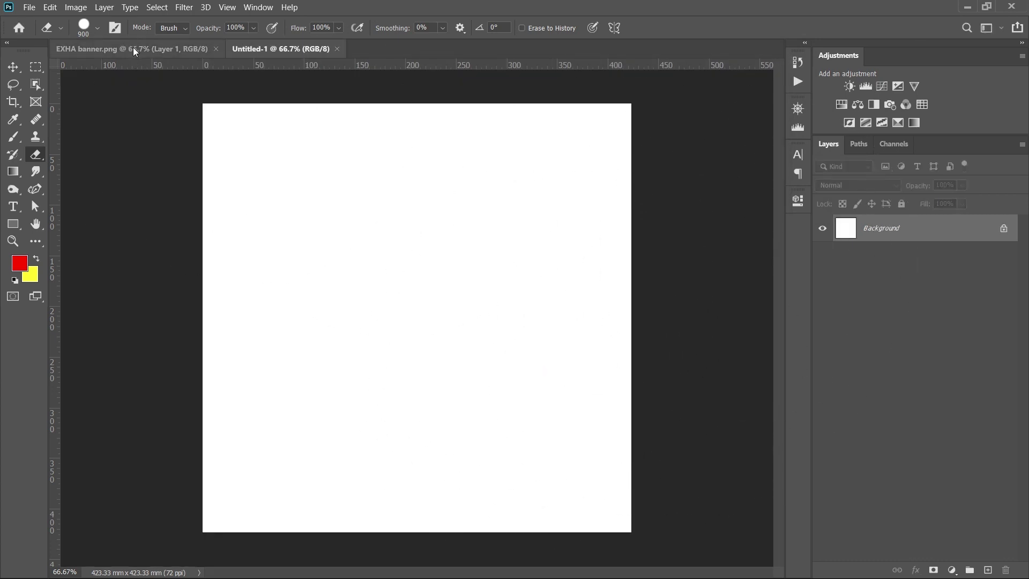
- Trace the light grey blob behind the woman in the EXHA banner as a closed Curvature Pen shape, about 712 x 514 px
{"action": "left_click", "coordinate": [134, 49]}
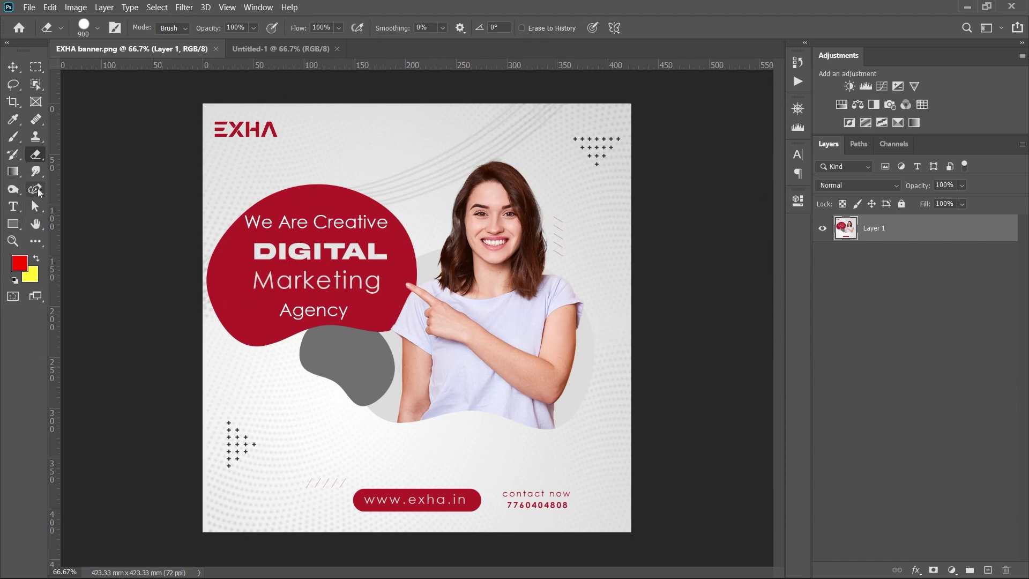
{"action": "left_click", "coordinate": [37, 191]}
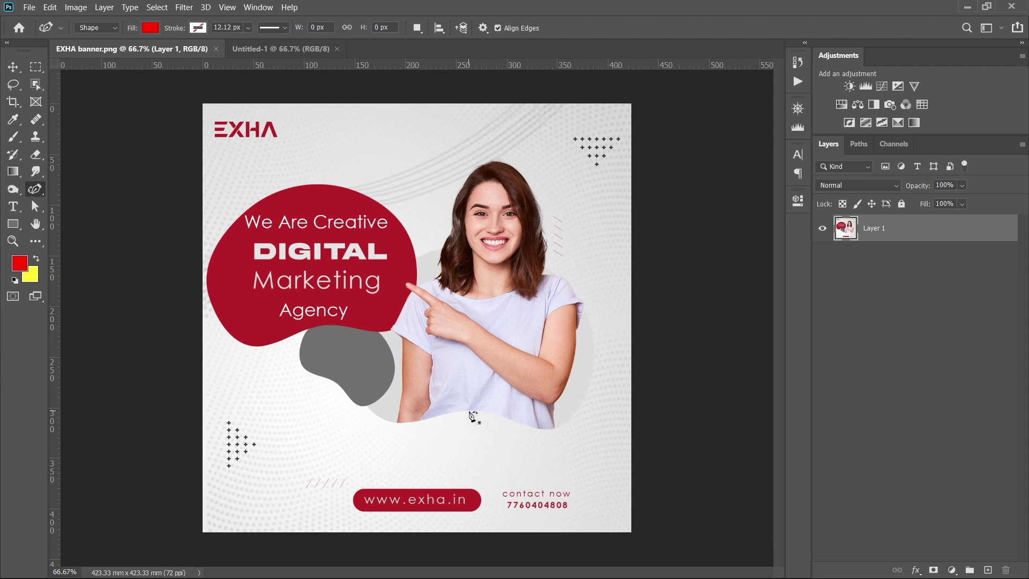
{"action": "left_click", "coordinate": [472, 411]}
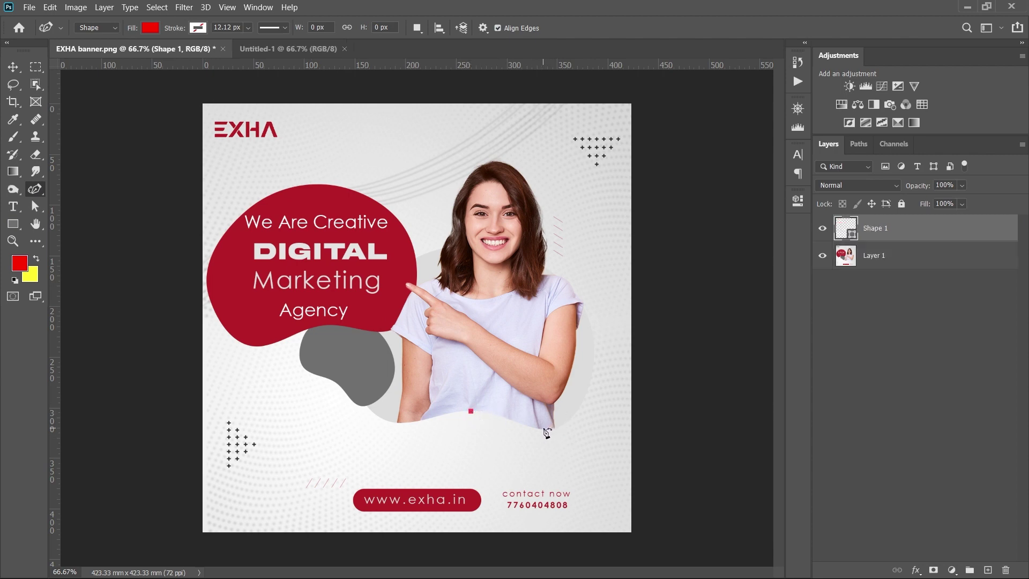
{"action": "left_click_drag", "start_coordinate": [544, 428], "coordinate": [599, 411]}
{"action": "left_click", "coordinate": [589, 312]}
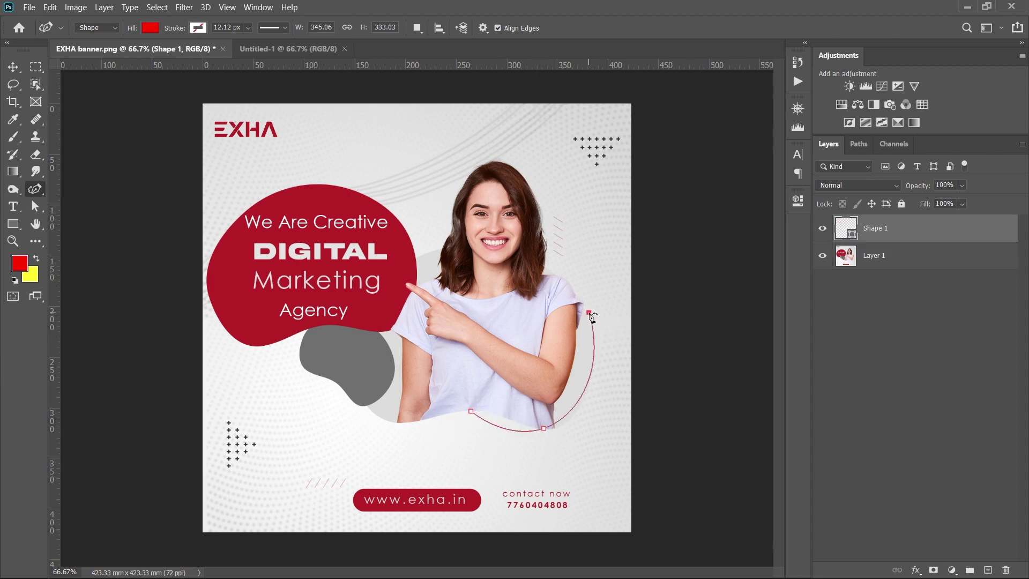
{"action": "left_click", "coordinate": [437, 250]}
{"action": "left_click_drag", "start_coordinate": [339, 350], "coordinate": [343, 388]}
{"action": "left_click", "coordinate": [390, 424]}
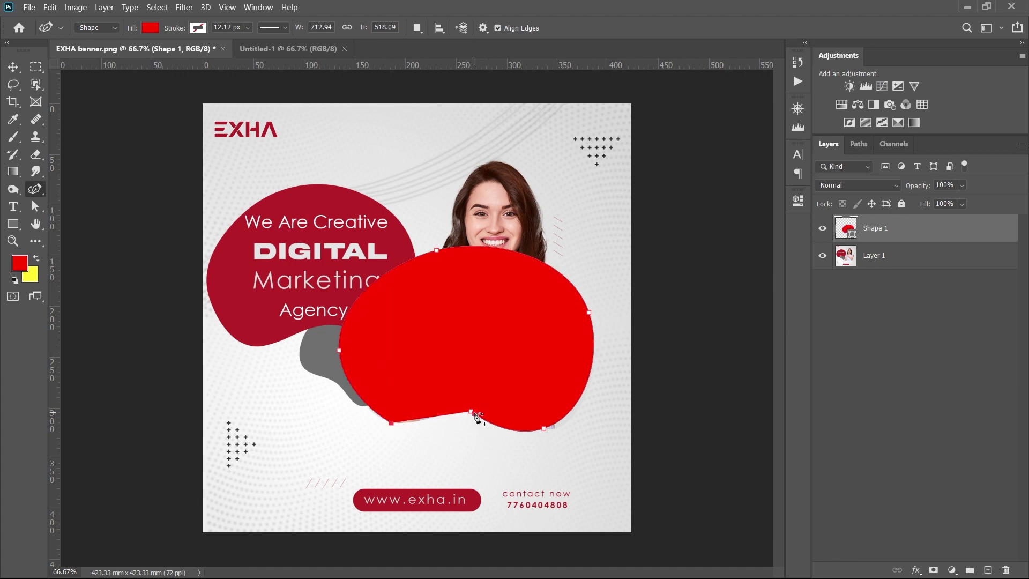
{"action": "left_click_drag", "start_coordinate": [475, 414], "coordinate": [480, 421]}
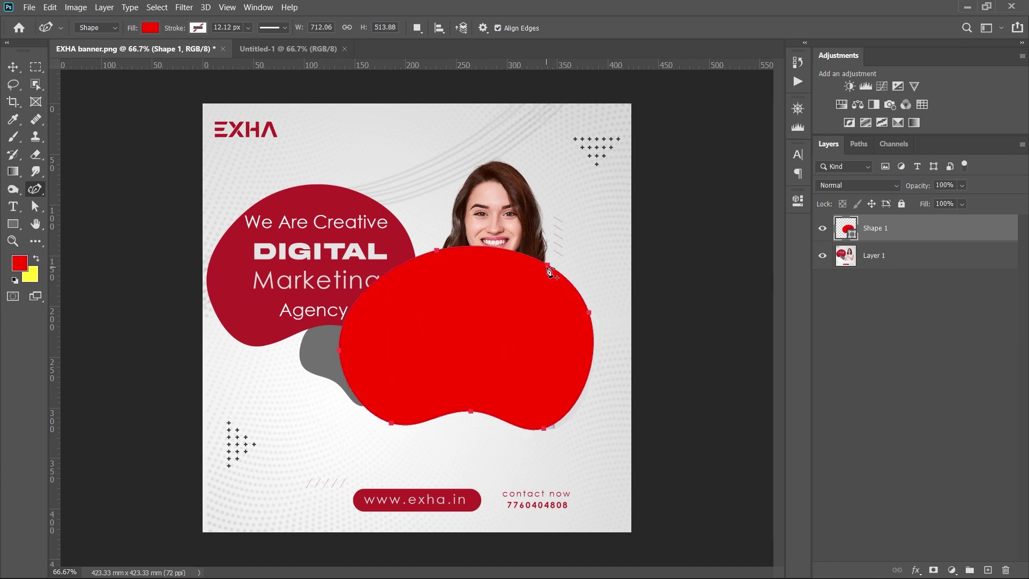
- Move the traced shape off the original blob and fill it with the light grey sampled from the banner
{"action": "left_click", "coordinate": [13, 66]}
{"action": "left_click_drag", "start_coordinate": [531, 341], "coordinate": [412, 405]}
{"action": "left_click", "coordinate": [13, 119]}
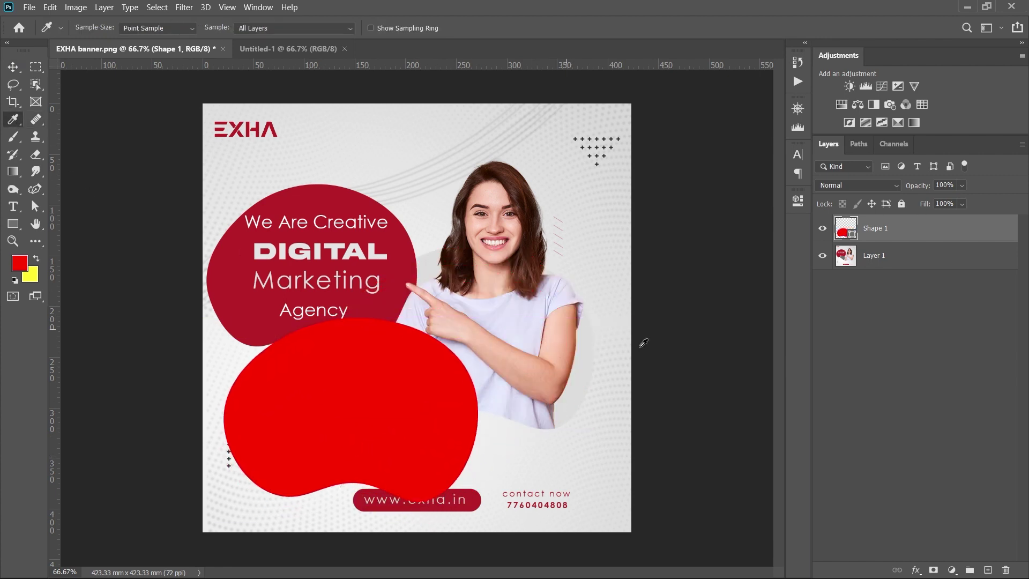
{"action": "left_click", "coordinate": [616, 382]}
{"action": "key", "text": "alt+BackSpace"}
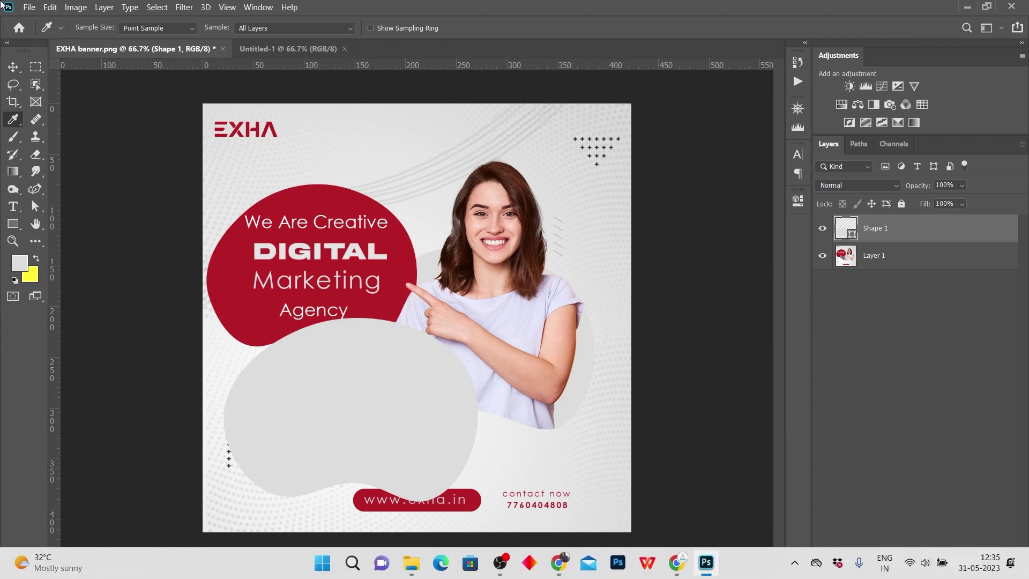
- Copy the light grey shape into the new blank document and place it right of the canvas centre
{"action": "key", "text": "v"}
{"action": "left_click_drag", "start_coordinate": [391, 386], "coordinate": [339, 21]}
{"action": "left_click_drag", "start_coordinate": [291, 50], "coordinate": [508, 335]}
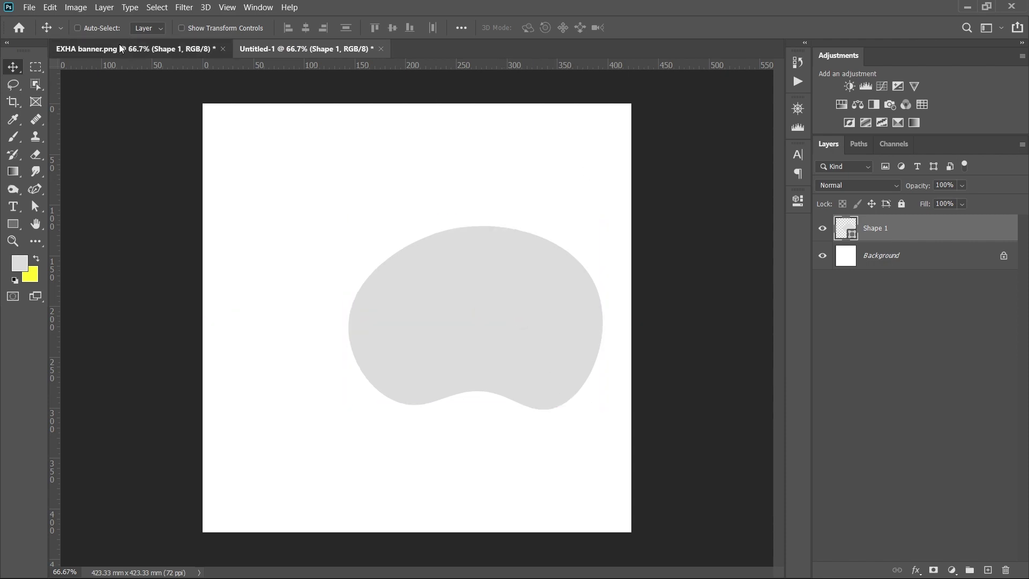
- Hide the Shape 1 layer in the EXHA banner document and return to the new document
{"action": "left_click", "coordinate": [121, 49]}
{"action": "left_click", "coordinate": [823, 226]}
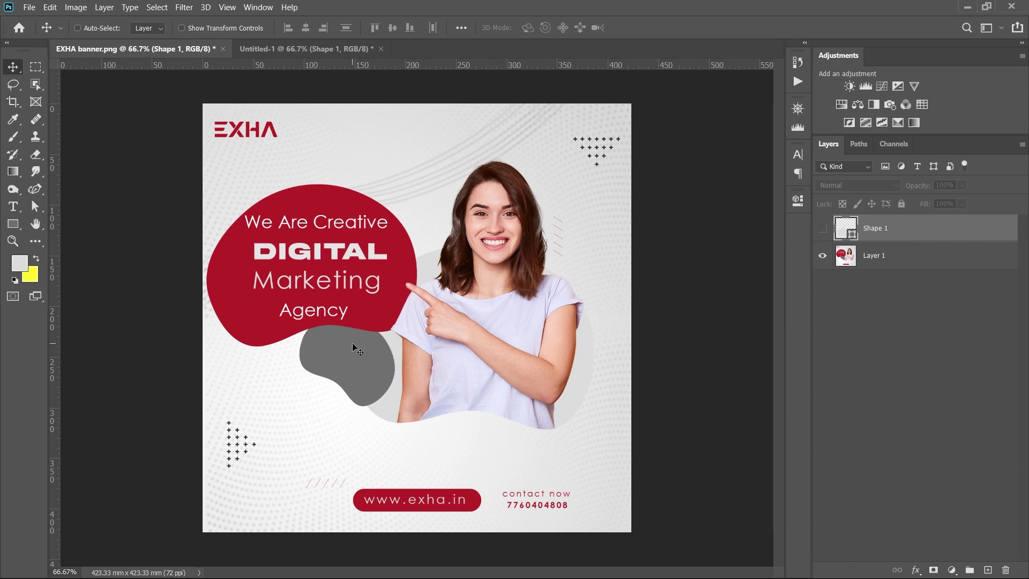
{"action": "key", "text": "ctrl+Tab"}
{"action": "left_click", "coordinate": [663, 28]}
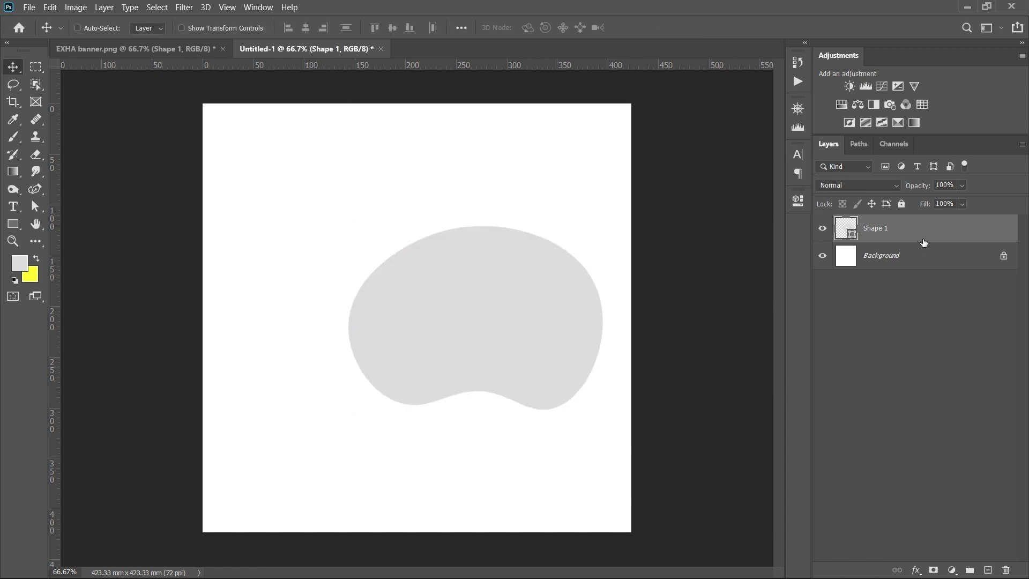
- Duplicate the light grey shape, offset the copy to its left, rotate it about 24.33° and scale it to about 54.26%
{"action": "key", "text": "ctrl+j"}
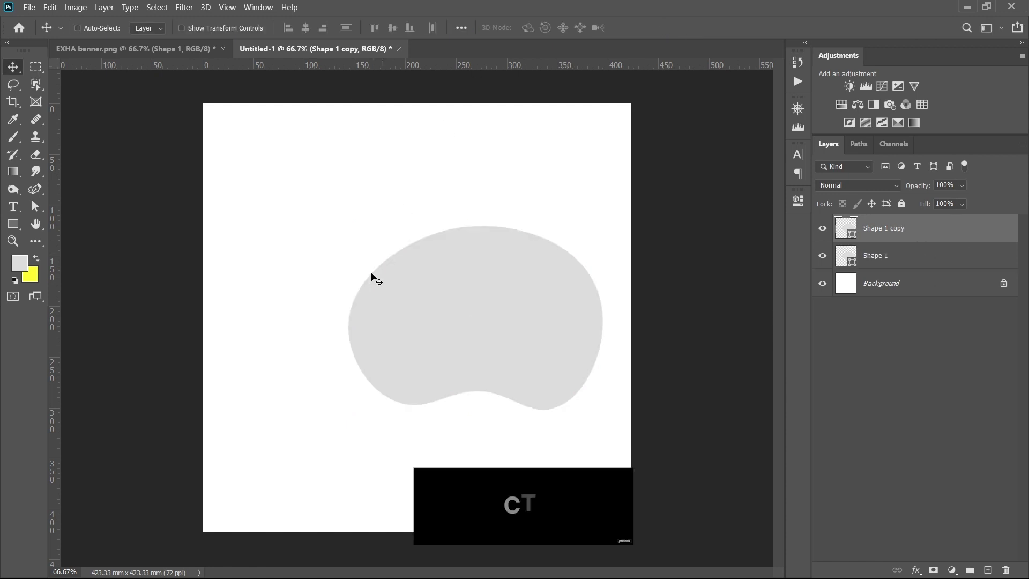
{"action": "left_click_drag", "start_coordinate": [503, 344], "coordinate": [394, 359]}
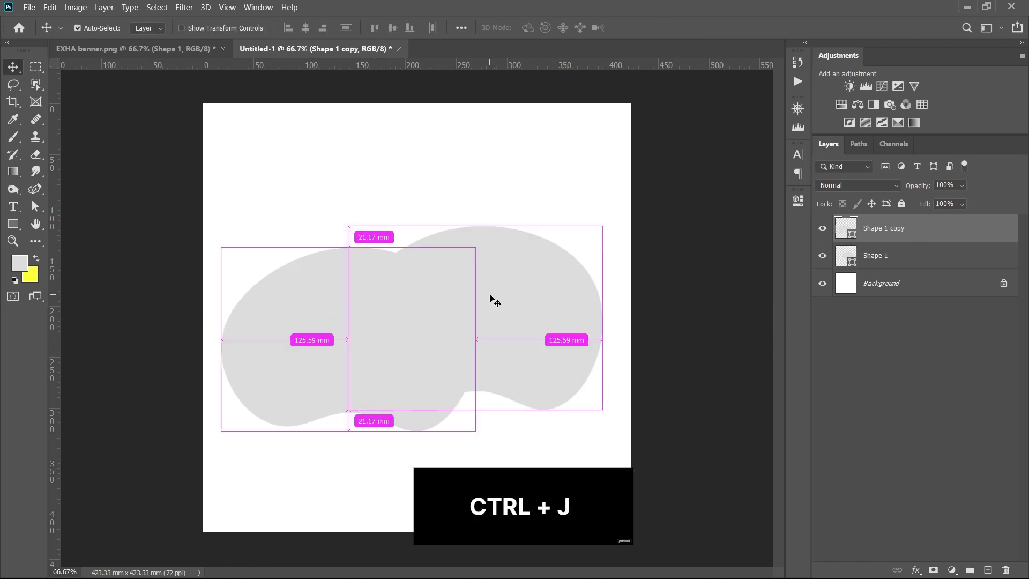
{"action": "key", "text": "ctrl+t"}
{"action": "left_click_drag", "start_coordinate": [483, 237], "coordinate": [506, 308]}
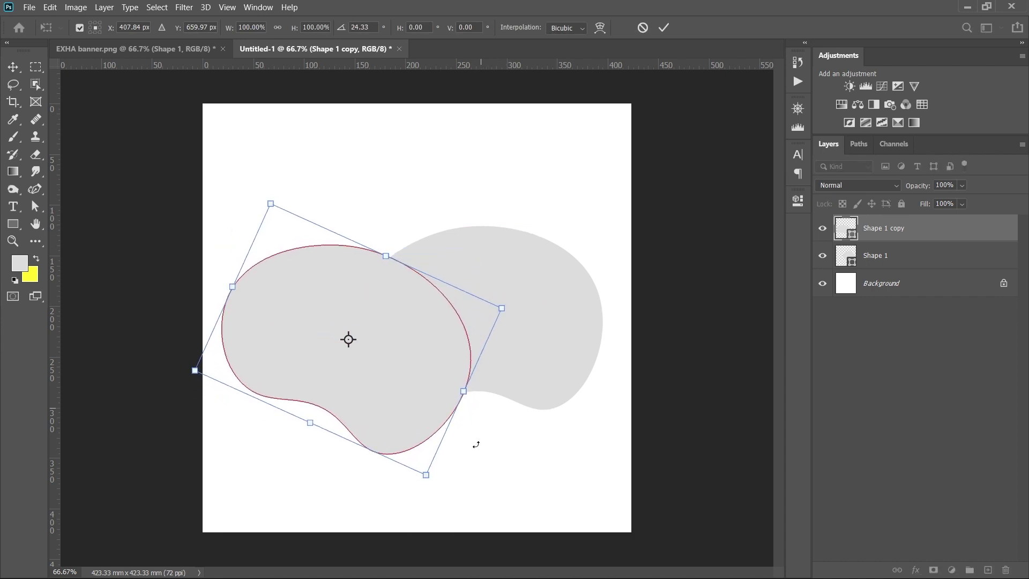
{"action": "left_click_drag", "start_coordinate": [427, 474], "coordinate": [381, 417]}
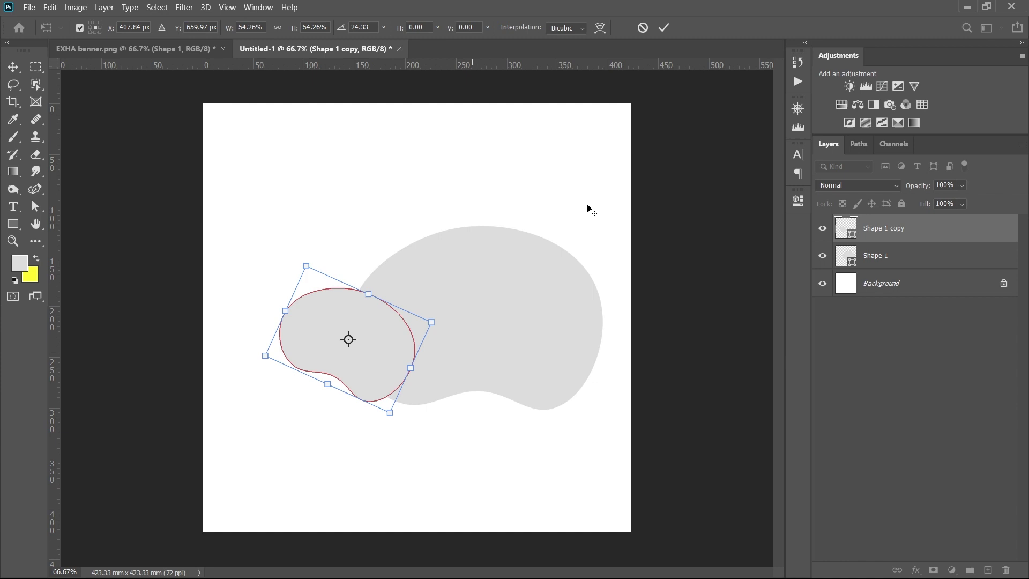
{"action": "left_click", "coordinate": [665, 27]}
- Fill the small shape copy with the dark grey sampled from the small blob in the EXHA banner
{"action": "left_click", "coordinate": [135, 49]}
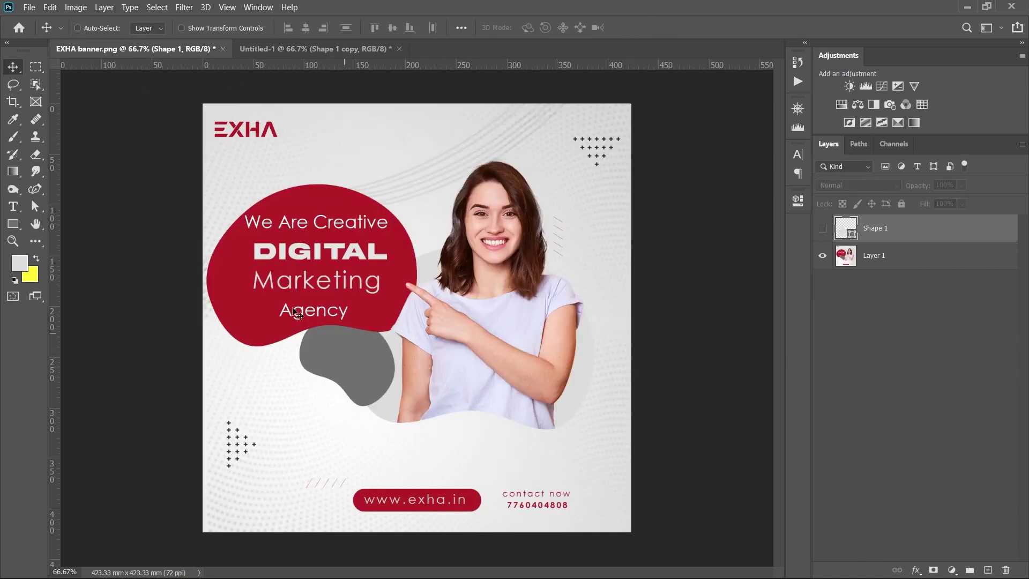
{"action": "left_click", "coordinate": [13, 119]}
{"action": "left_click", "coordinate": [372, 387]}
{"action": "left_click", "coordinate": [273, 49]}
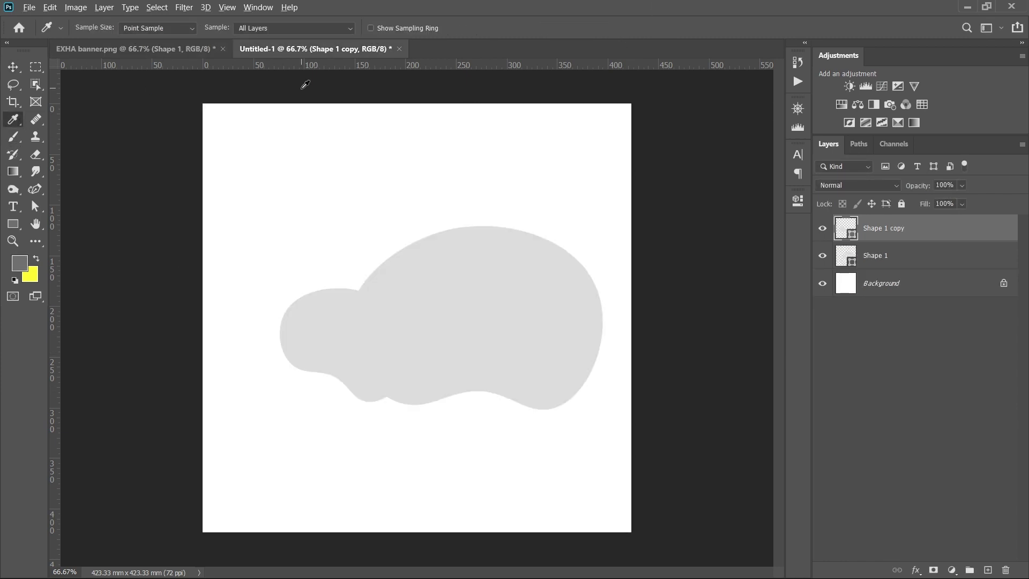
{"action": "key", "text": "alt+BackSpace"}
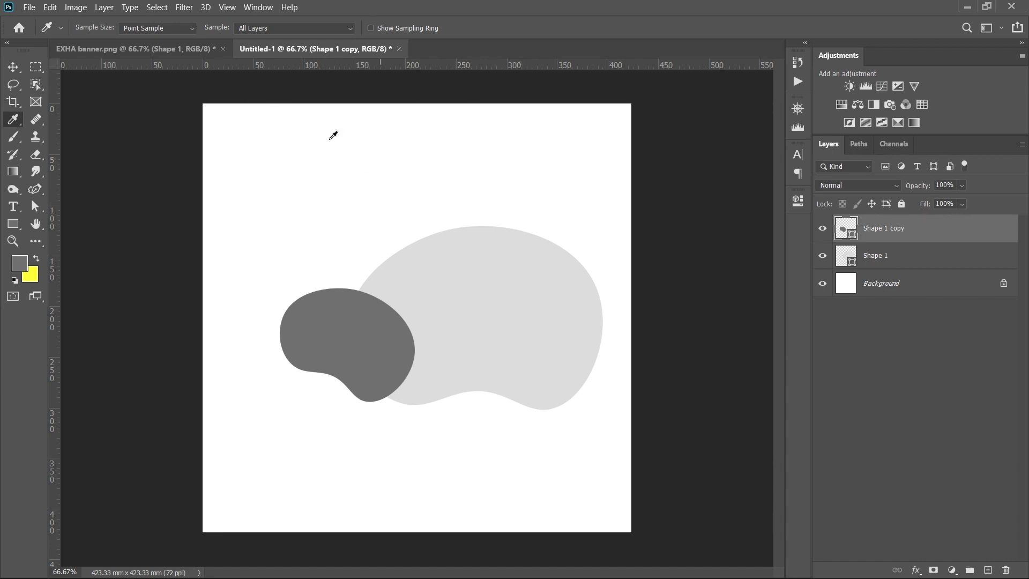
- Duplicate the large light grey shape and move the copy to the upper left of the canvas
{"action": "left_click", "coordinate": [167, 48]}
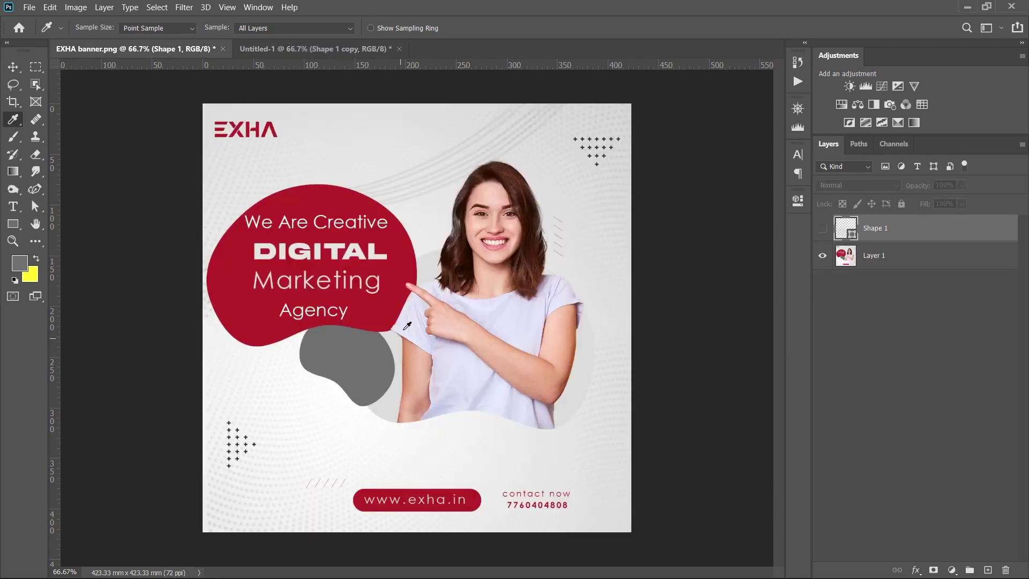
{"action": "left_click", "coordinate": [392, 49]}
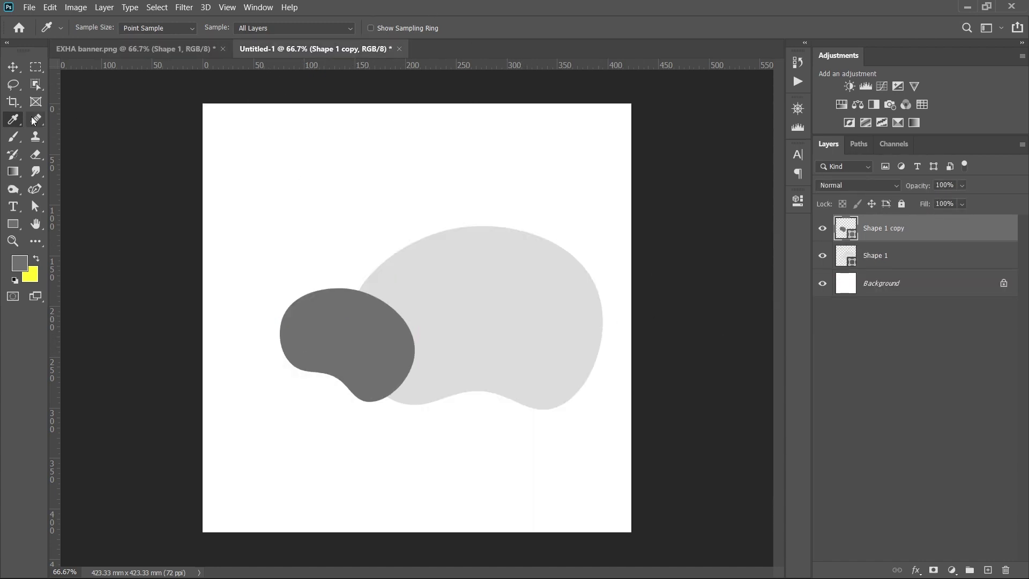
{"action": "left_click", "coordinate": [13, 67]}
{"action": "right_click", "coordinate": [547, 308]}
{"action": "left_click", "coordinate": [591, 312]}
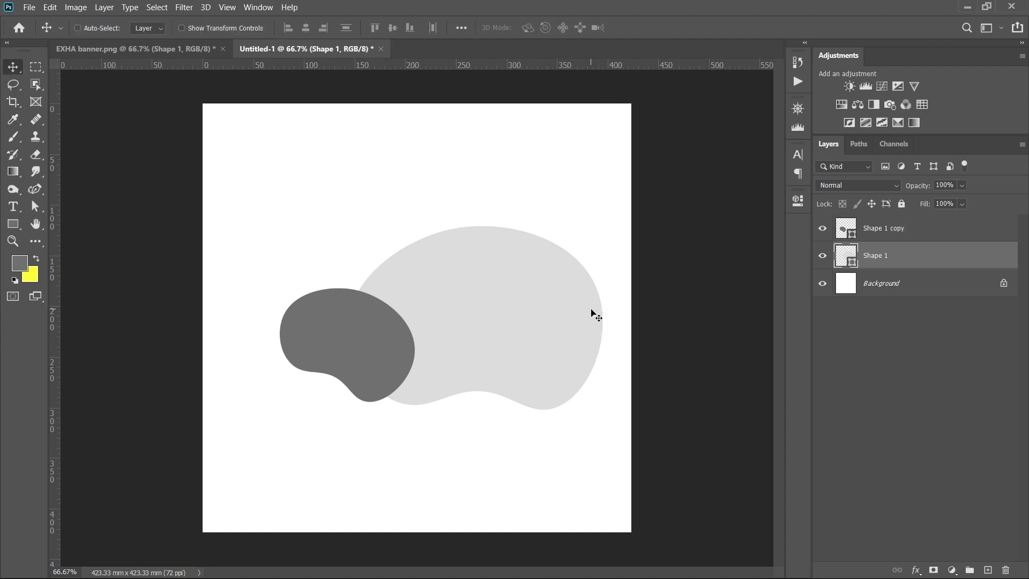
{"action": "key", "text": "ctrl+j"}
{"action": "left_click_drag", "start_coordinate": [594, 329], "coordinate": [405, 199]}
- Fill the upper-left shape copy with the dark red sampled from the large blob in the EXHA banner
{"action": "left_click", "coordinate": [133, 49]}
{"action": "left_click", "coordinate": [13, 119]}
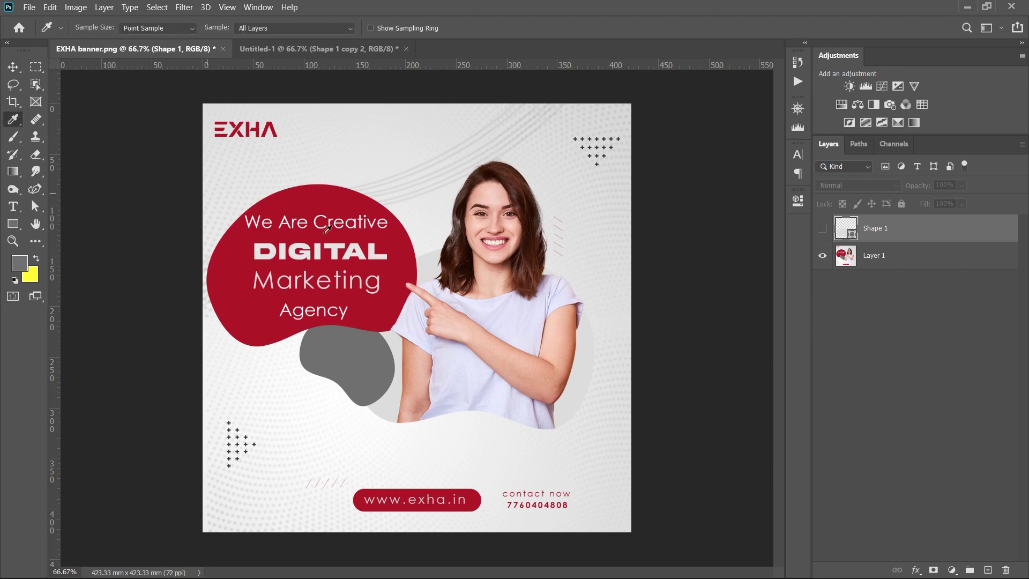
{"action": "left_click", "coordinate": [337, 215]}
{"action": "left_click", "coordinate": [273, 49]}
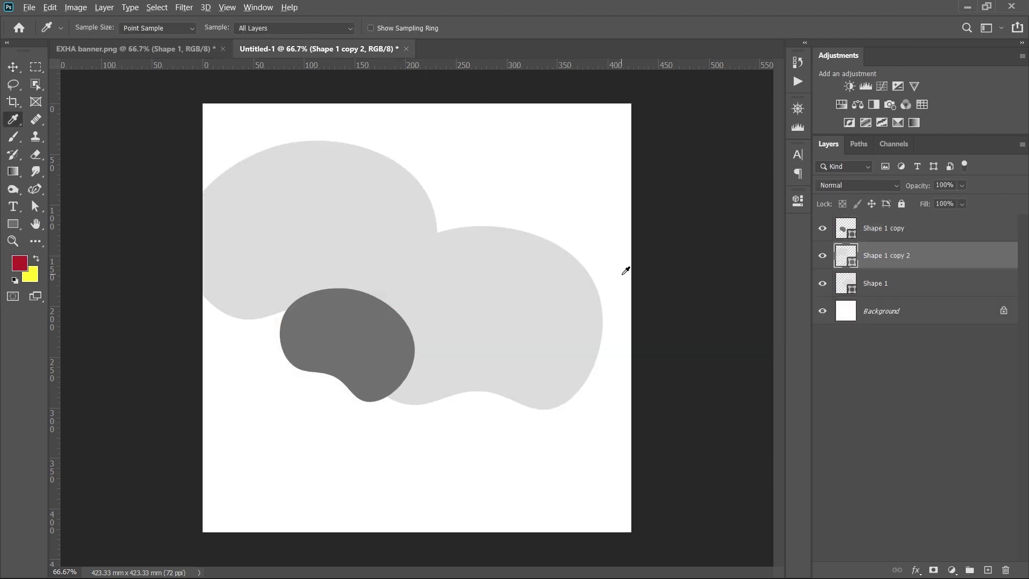
{"action": "key", "text": "alt+BackSpace"}
- Rotate the red shape slightly clockwise with Free Transform
{"action": "key", "text": "ctrl+t"}
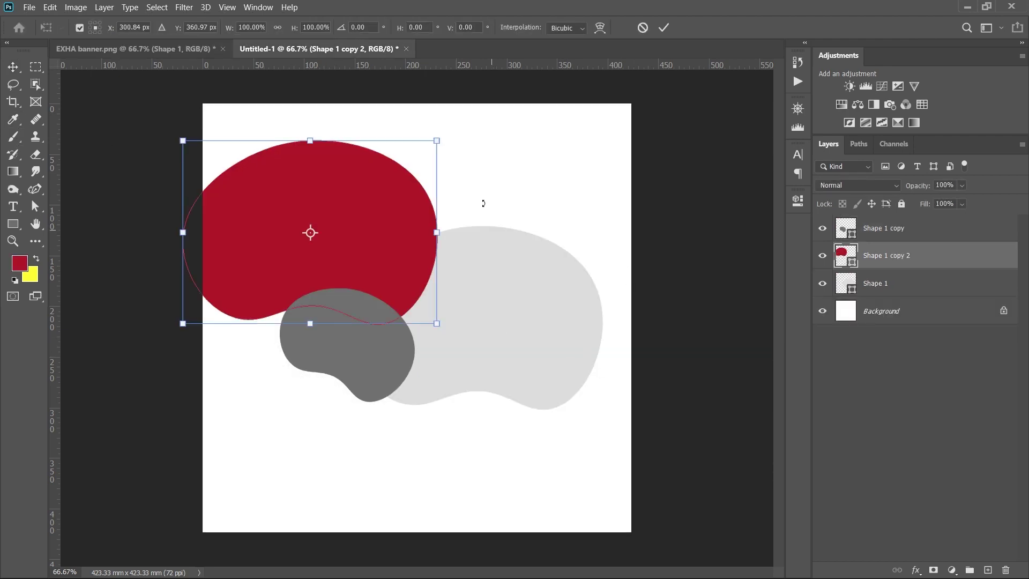
{"action": "left_click_drag", "start_coordinate": [460, 132], "coordinate": [488, 167]}
{"action": "left_click", "coordinate": [663, 28]}
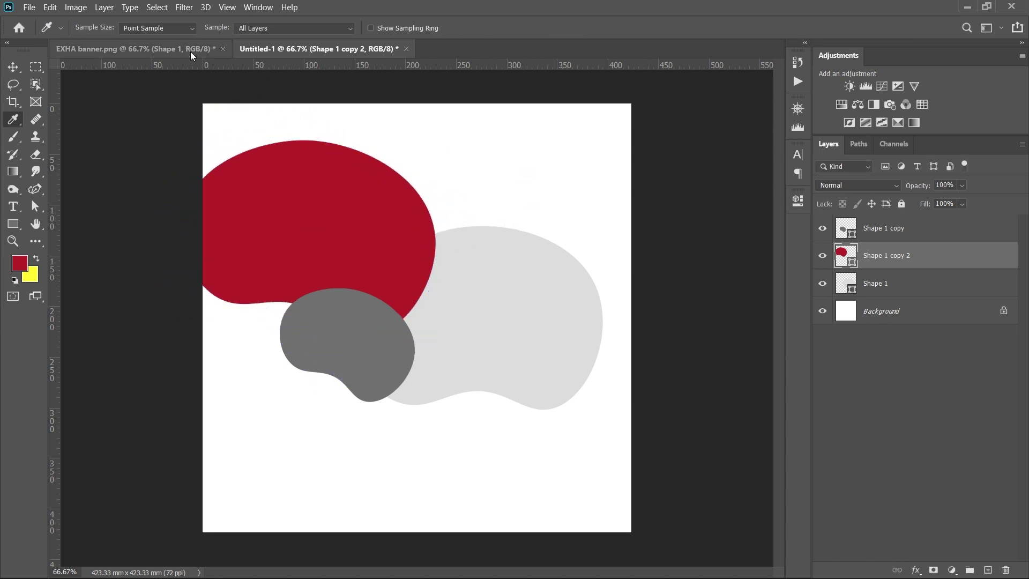
- Compare with the EXHA banner, rotate the red shape by about -27.8° and bring its layer above the dark grey shape
{"action": "left_click", "coordinate": [160, 49]}
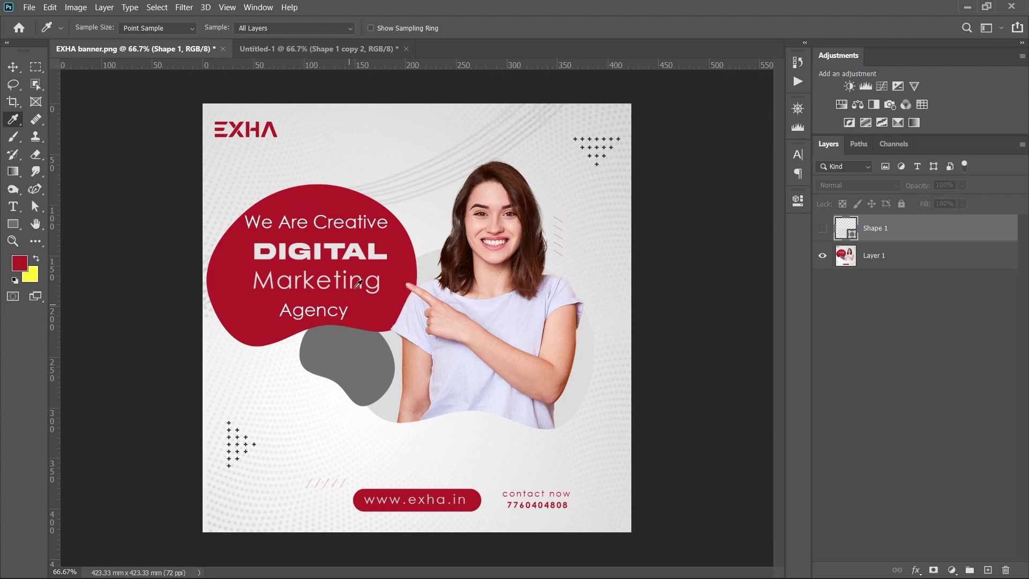
{"action": "left_click", "coordinate": [311, 49]}
{"action": "key", "text": "ctrl+t"}
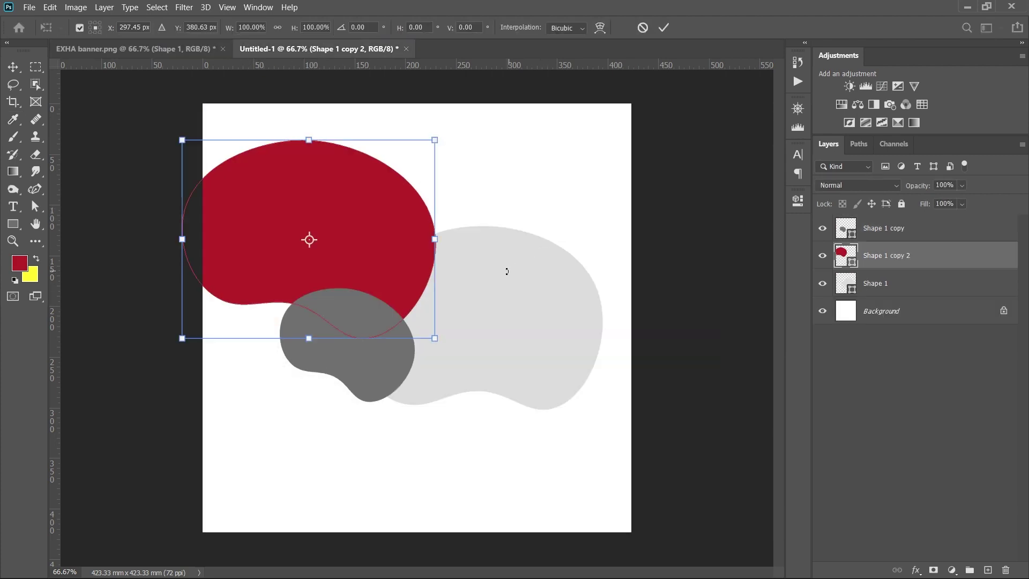
{"action": "left_click_drag", "start_coordinate": [441, 133], "coordinate": [370, 90]}
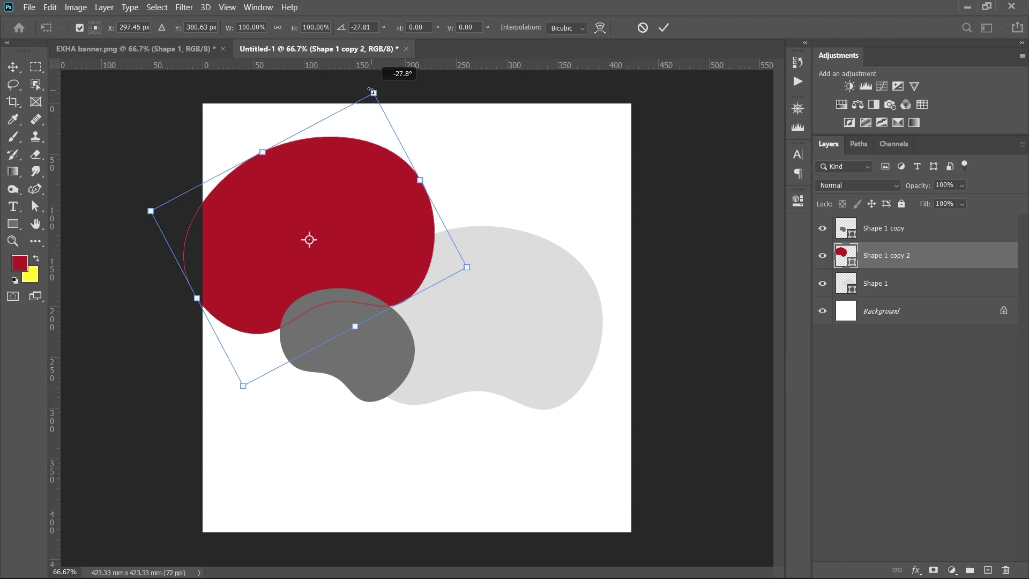
{"action": "left_click", "coordinate": [664, 28]}
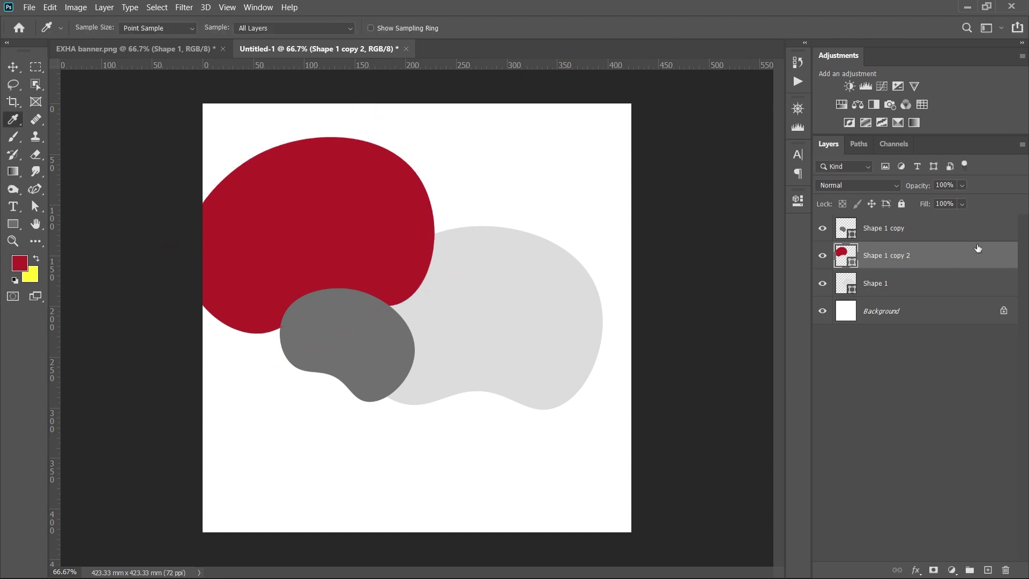
{"action": "left_click_drag", "start_coordinate": [947, 259], "coordinate": [926, 220]}
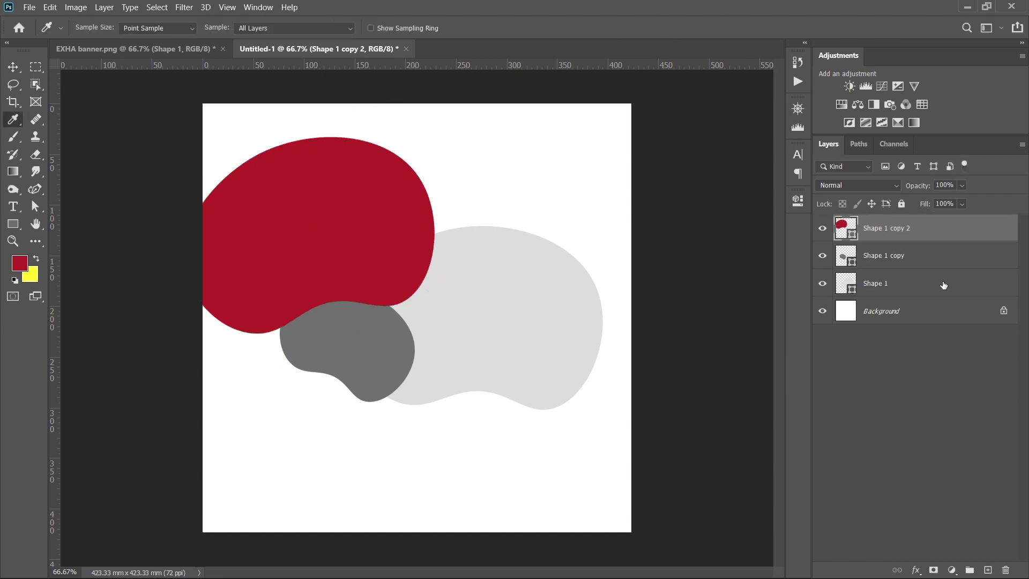
- Move the red shape toward the canvas interior and scale it down slightly so that it fits inside the canvas
{"action": "left_click", "coordinate": [13, 66]}
{"action": "left_click_drag", "start_coordinate": [345, 239], "coordinate": [370, 217]}
{"action": "key", "text": "ctrl+t"}
{"action": "left_click_drag", "start_coordinate": [482, 124], "coordinate": [448, 151]}
{"action": "left_click", "coordinate": [663, 27]}
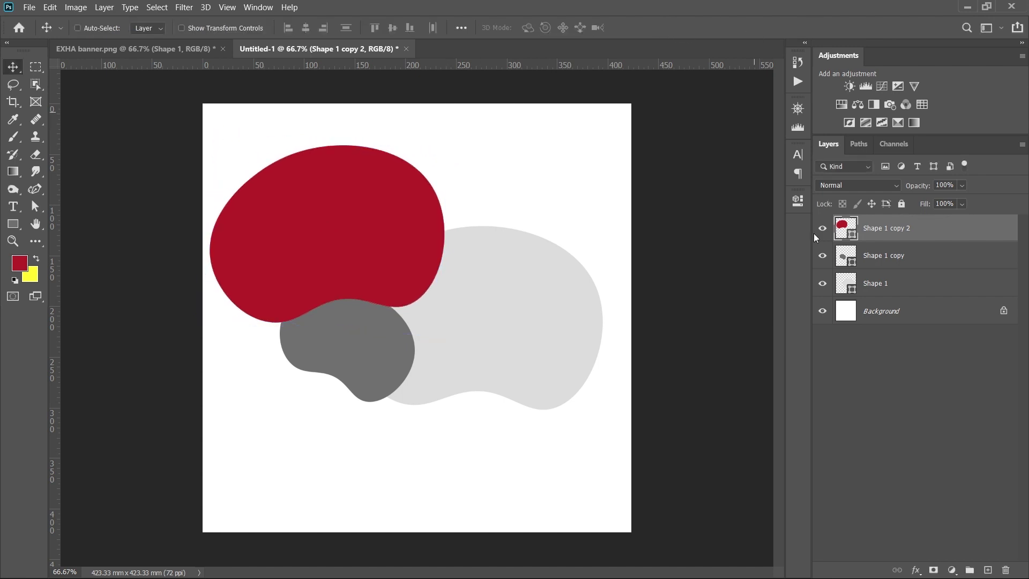
- Shift the dark grey shape slightly right and the red shape slightly right and down
{"action": "left_click", "coordinate": [911, 260]}
{"action": "left_click_drag", "start_coordinate": [402, 359], "coordinate": [419, 359]}
{"action": "left_click_drag", "start_coordinate": [418, 260], "coordinate": [428, 268]}
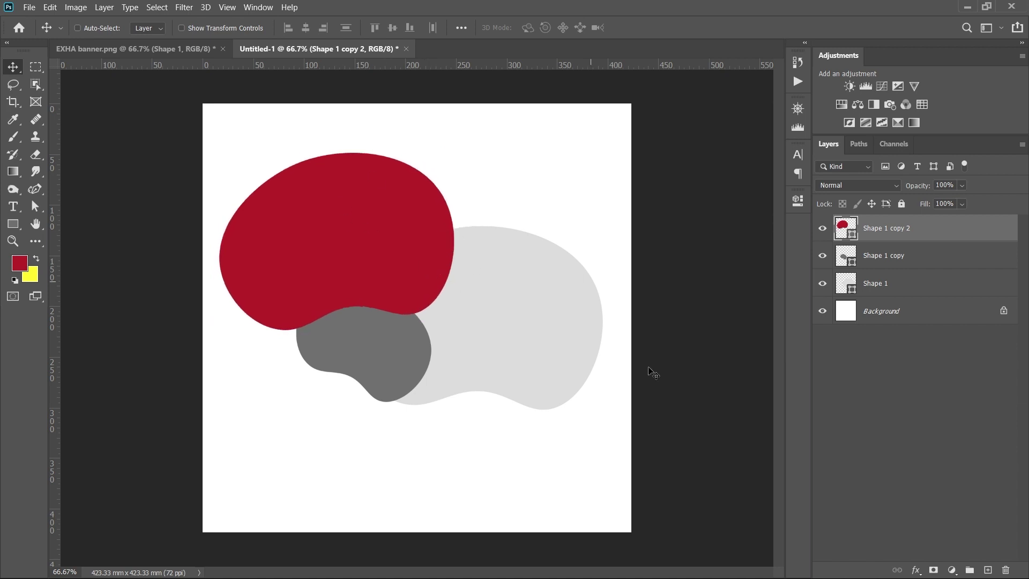
- Check the EXHA banner, open the close-up portrait photo of the pointing woman and unlock its background layer
{"action": "left_click", "coordinate": [206, 49]}
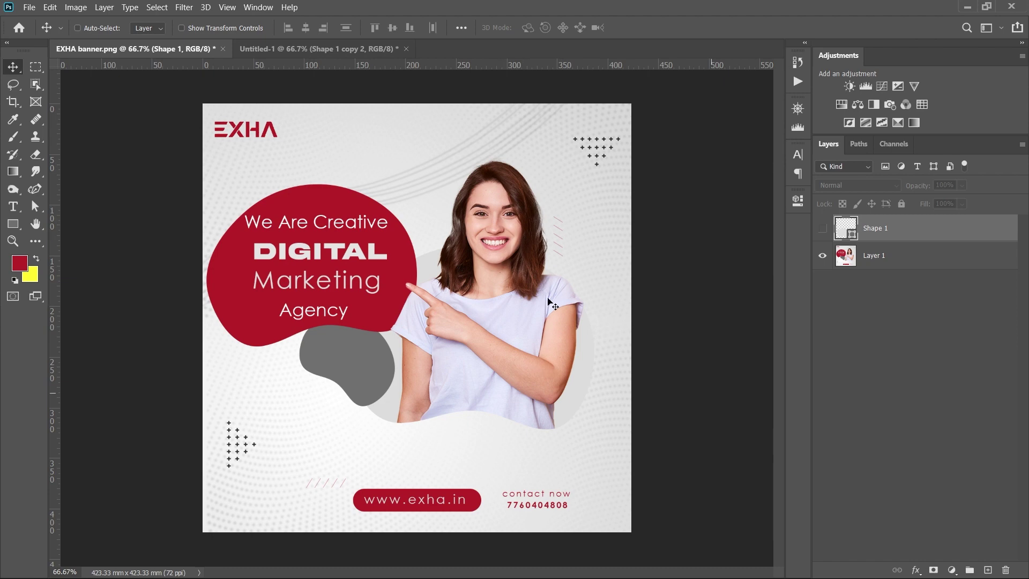
{"action": "left_click", "coordinate": [278, 48]}
{"action": "left_click", "coordinate": [29, 7]}
{"action": "left_click", "coordinate": [68, 58]}
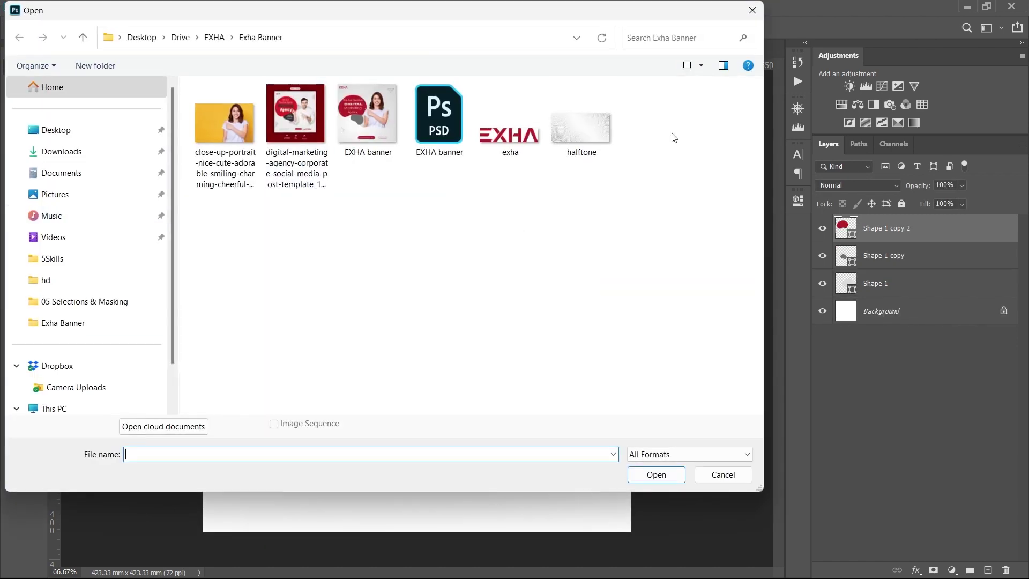
{"action": "left_click", "coordinate": [242, 139]}
{"action": "left_click", "coordinate": [669, 475]}
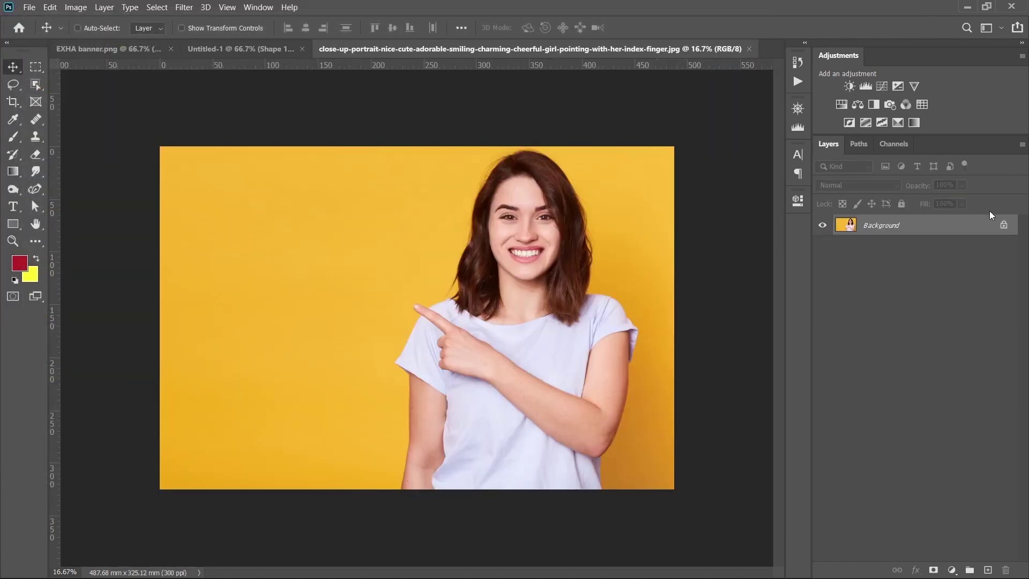
{"action": "left_click", "coordinate": [1005, 225]}
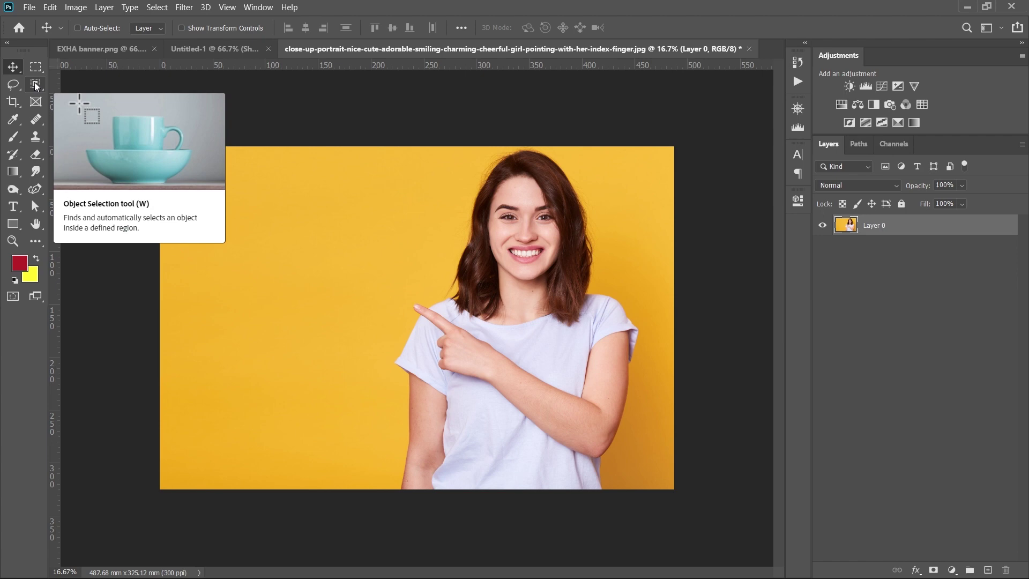
- Select the woman with the Object Selection tool and mask out the yellow background with a layer mask
{"action": "left_click", "coordinate": [35, 86]}
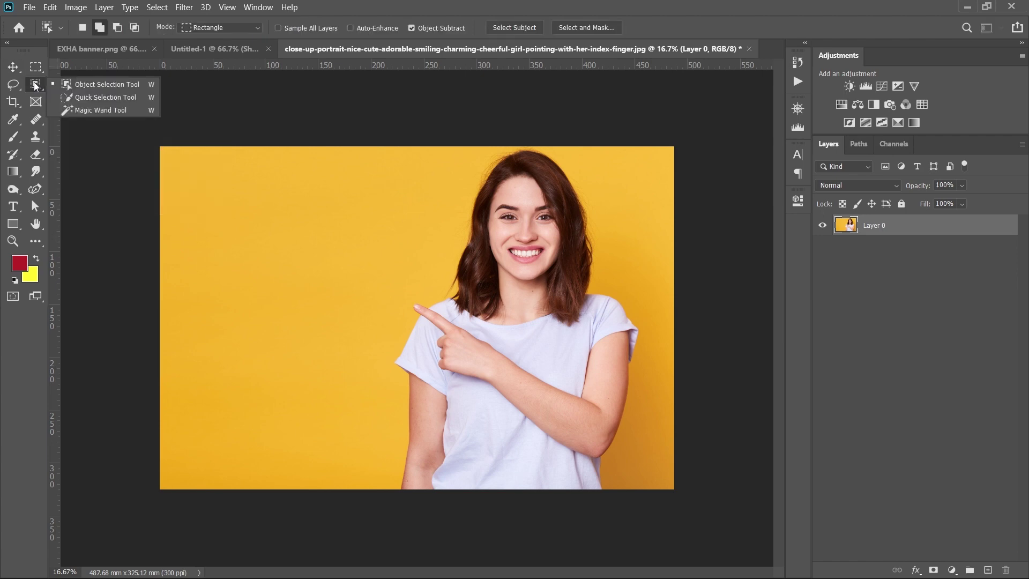
{"action": "left_click", "coordinate": [97, 89]}
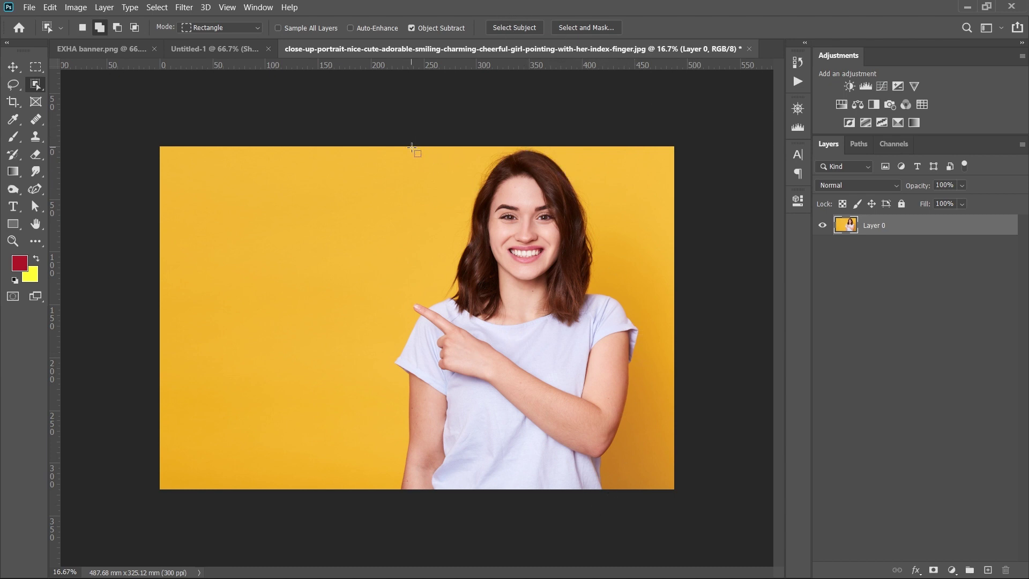
{"action": "left_click_drag", "start_coordinate": [397, 140], "coordinate": [648, 549]}
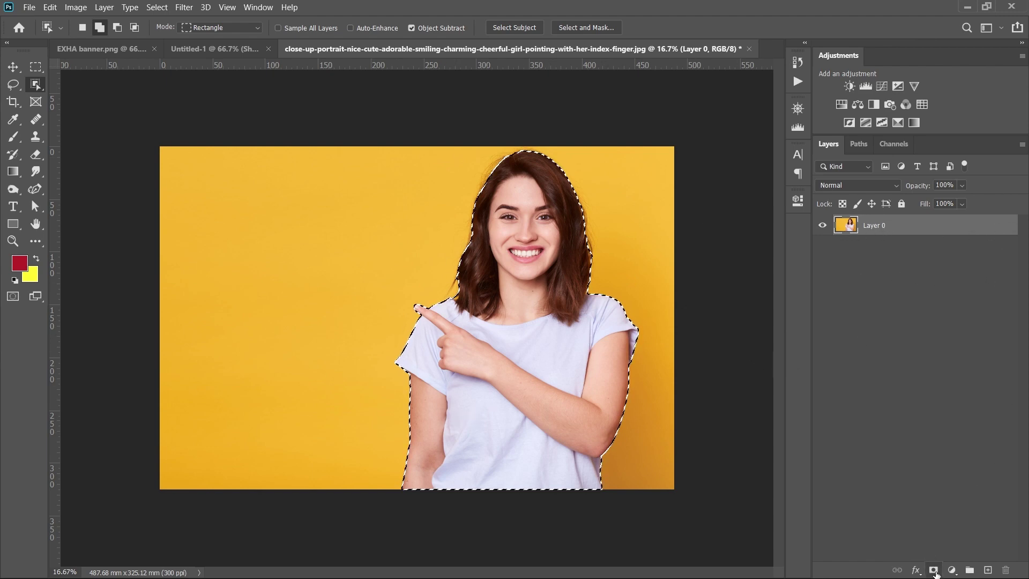
{"action": "left_click", "coordinate": [934, 571]}
- Open the layer mask in Select and Mask and preview the cut-out on black at 100% opacity
{"action": "right_click", "coordinate": [874, 228]}
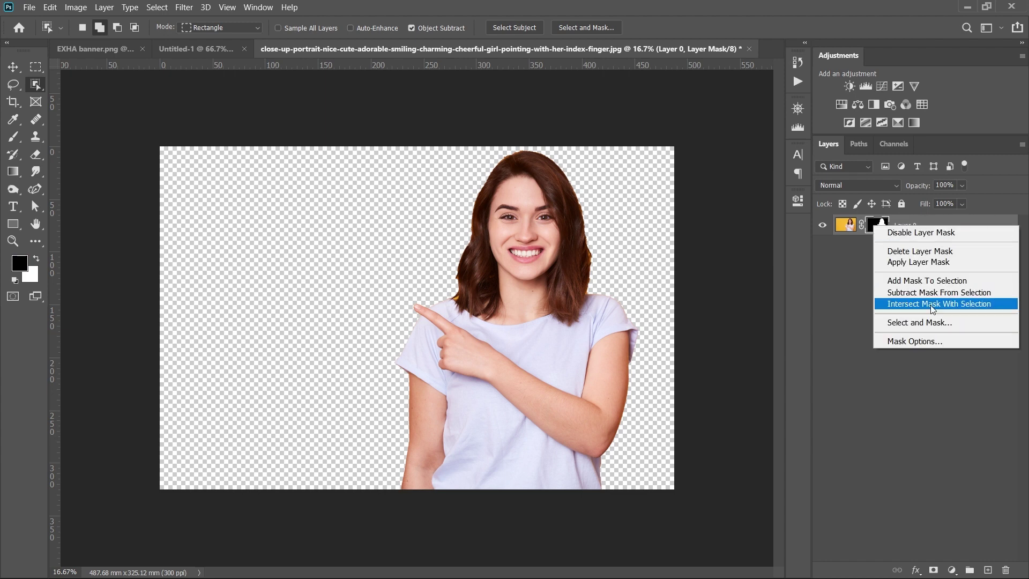
{"action": "left_click", "coordinate": [905, 323]}
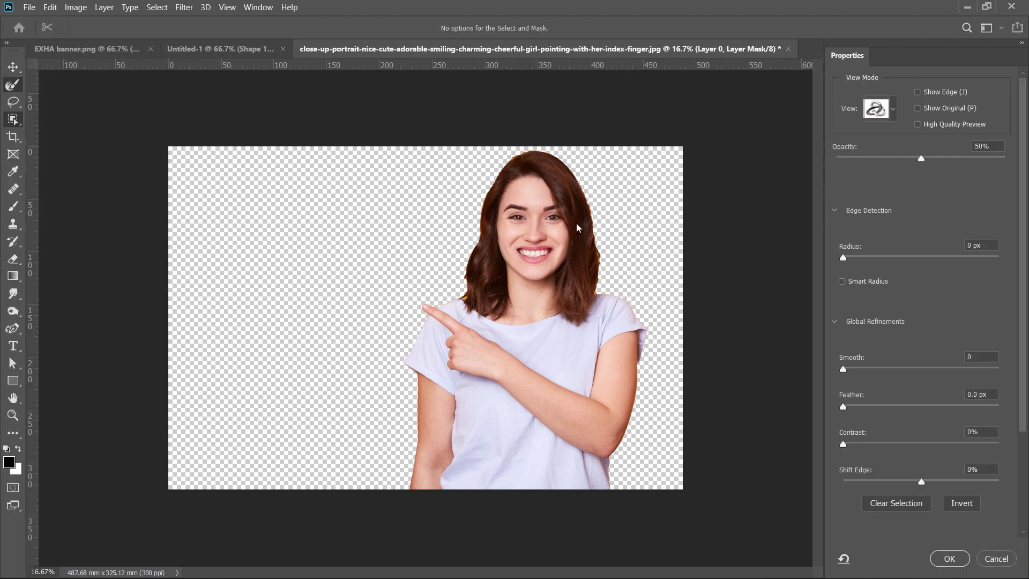
{"action": "key", "text": "ctrl+plus"}
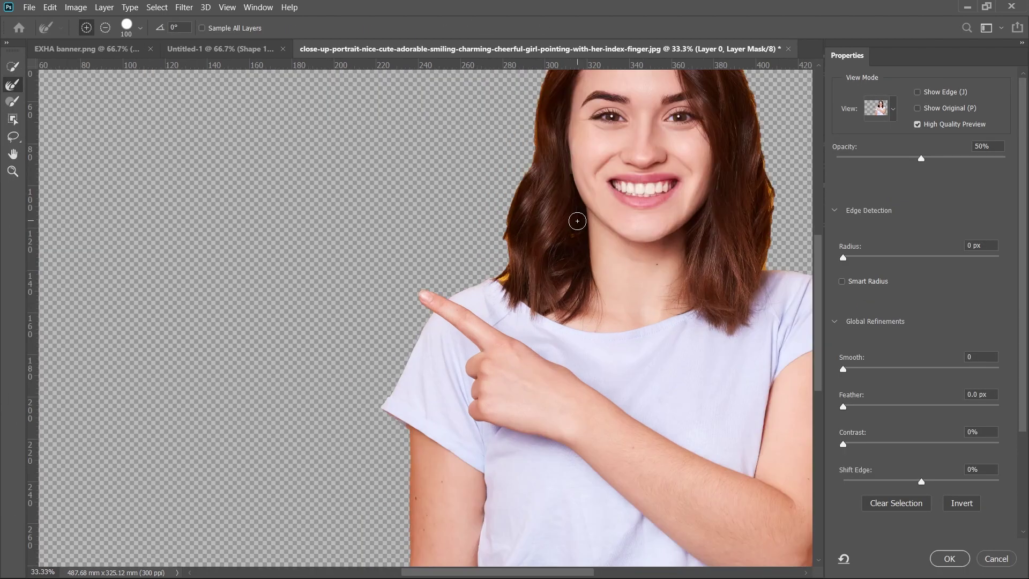
{"action": "left_click_drag", "start_coordinate": [921, 159], "coordinate": [993, 158]}
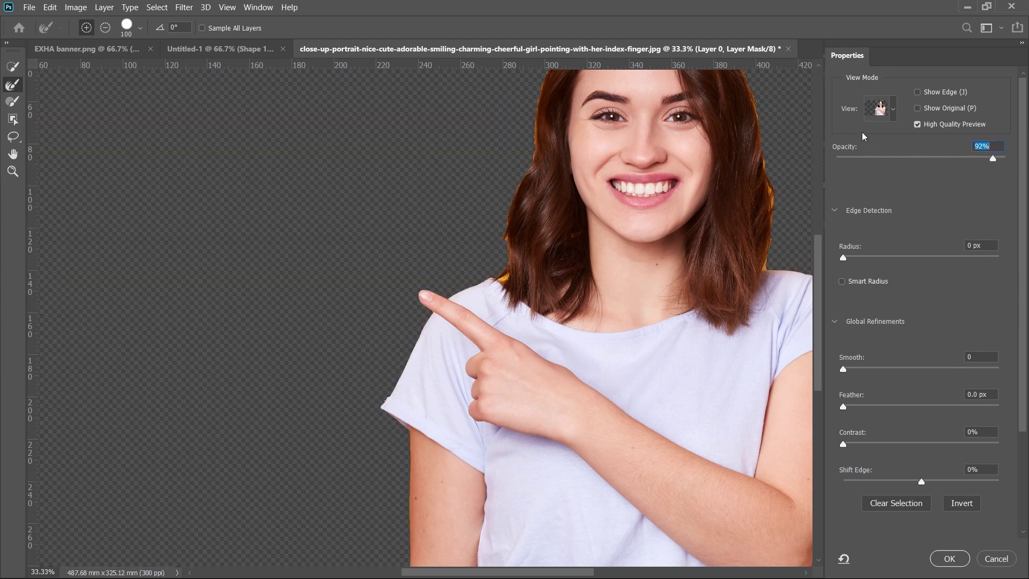
{"action": "key", "text": "b"}
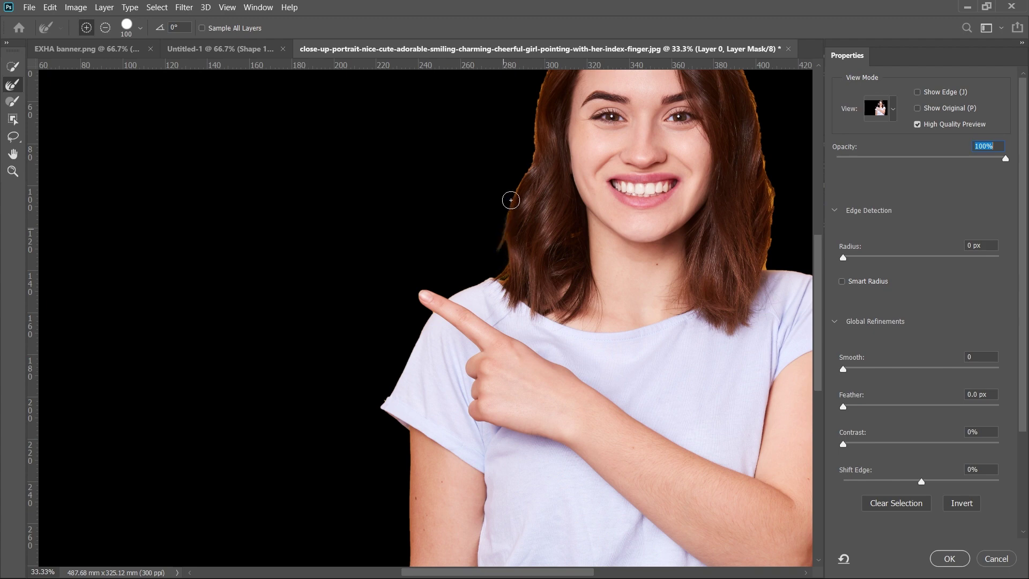
- Brush along the edges of the woman's hair with the Refine Edge Brush to remove the yellow fringe
{"action": "left_click_drag", "start_coordinate": [559, 139], "coordinate": [548, 239]}
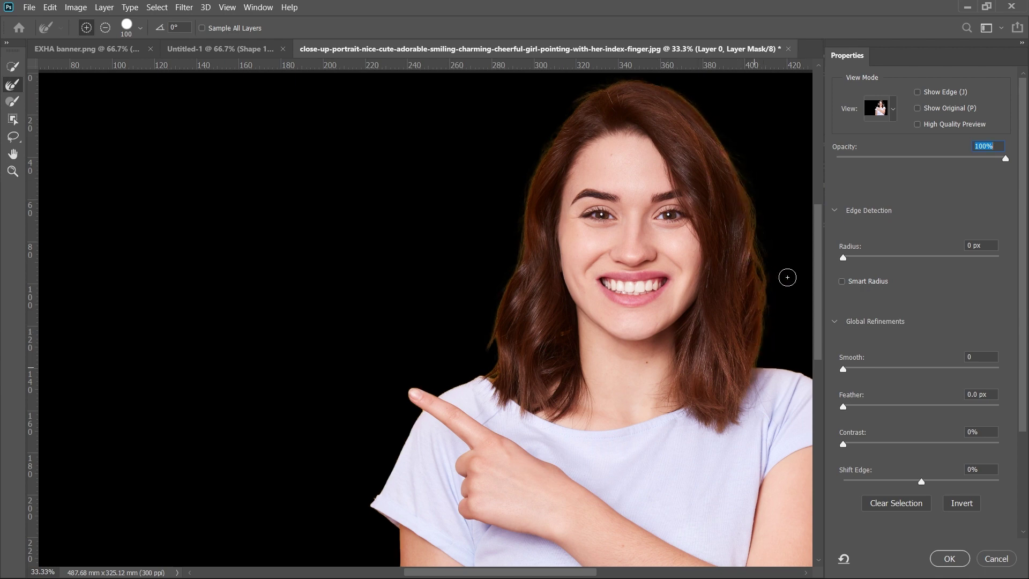
{"action": "key", "text": "ctrl+plus"}
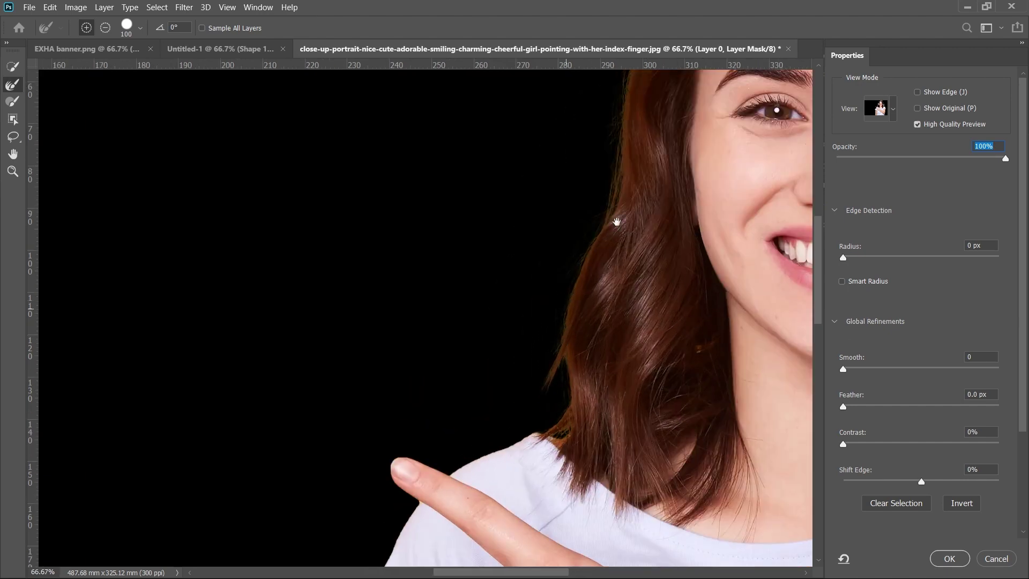
{"action": "left_click_drag", "start_coordinate": [615, 218], "coordinate": [241, 21]}
{"action": "left_click_drag", "start_coordinate": [585, 177], "coordinate": [582, 153]}
{"action": "scroll", "coordinate": [582, 152], "scroll_direction": "down", "scroll_amount": 3}
{"action": "scroll", "coordinate": [582, 153], "scroll_direction": "left", "scroll_amount": 5}
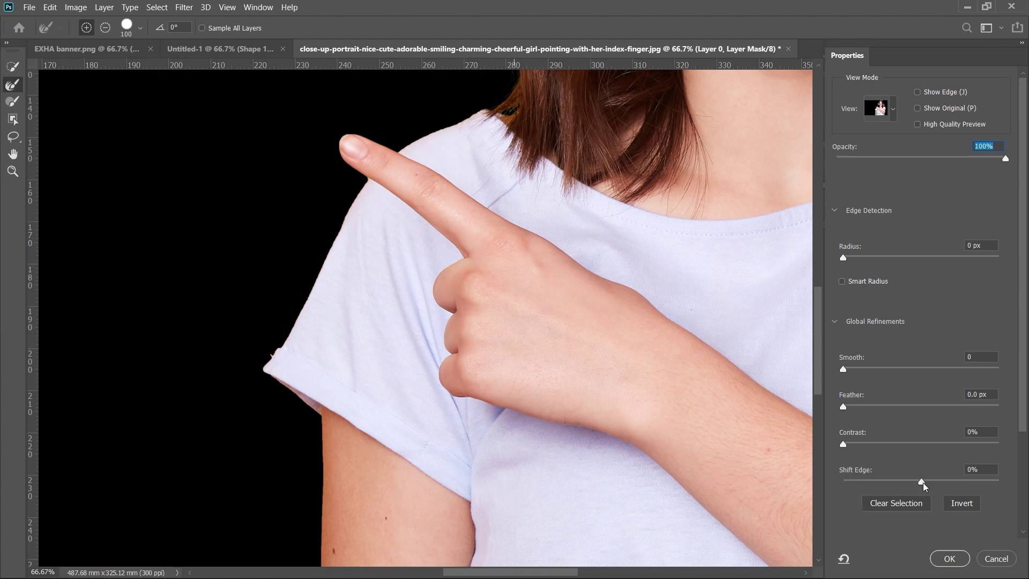
- Set the mask's Shift Edge to -18% and enable Smart Radius with a 0 px radius
{"action": "left_click_drag", "start_coordinate": [921, 482], "coordinate": [918, 482]}
{"action": "left_click_drag", "start_coordinate": [843, 258], "coordinate": [855, 258]}
{"action": "left_click", "coordinate": [844, 259]}
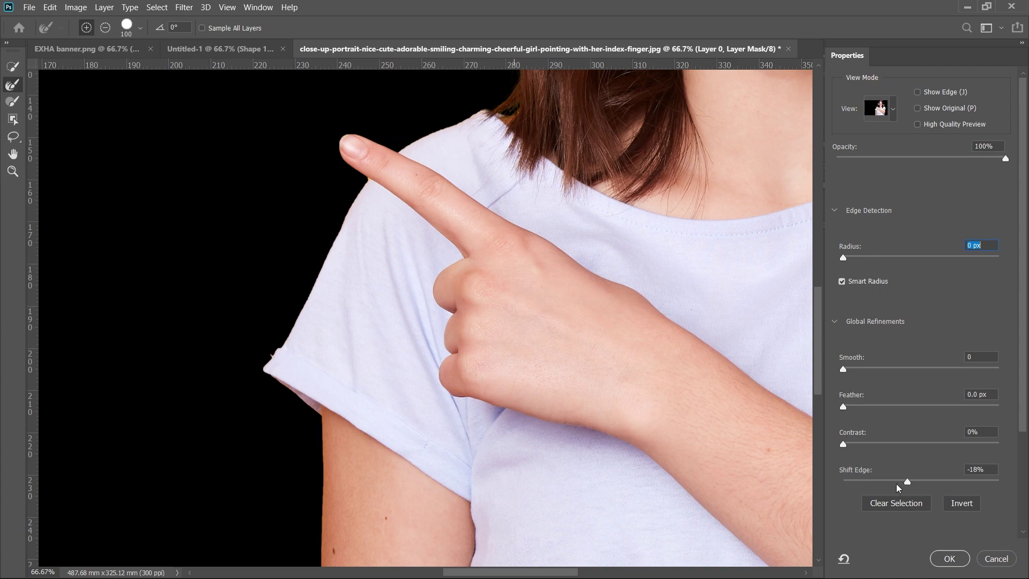
- Examine the sleeve edge up close, try smoothing the mask and return Smooth to 0
{"action": "left_click_drag", "start_coordinate": [535, 257], "coordinate": [499, 324]}
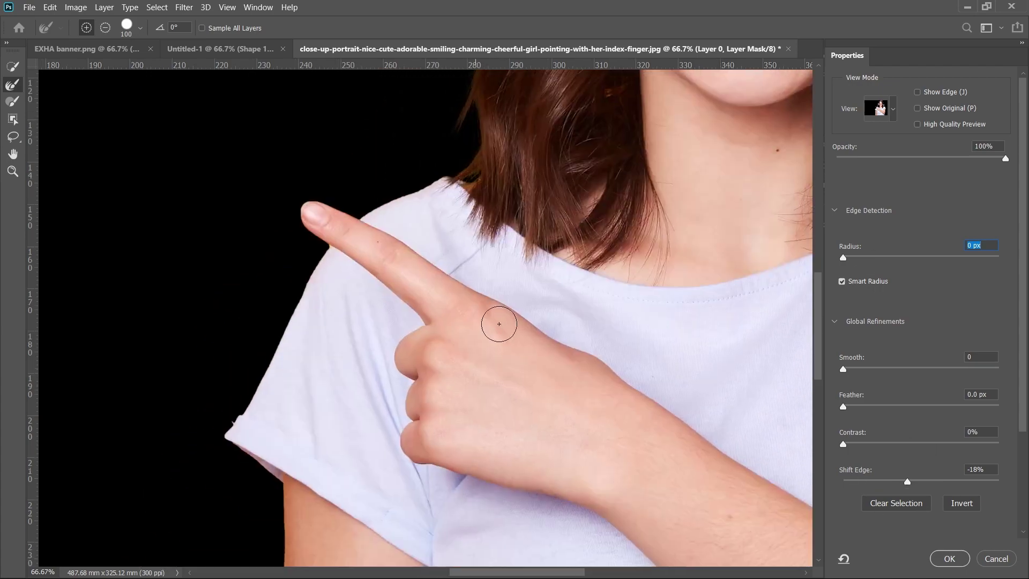
{"action": "key", "text": "ctrl+plus"}
{"action": "key", "text": "ctrl+plus"}
{"action": "key", "text": "ctrl+plus"}
{"action": "left_click", "coordinate": [917, 124]}
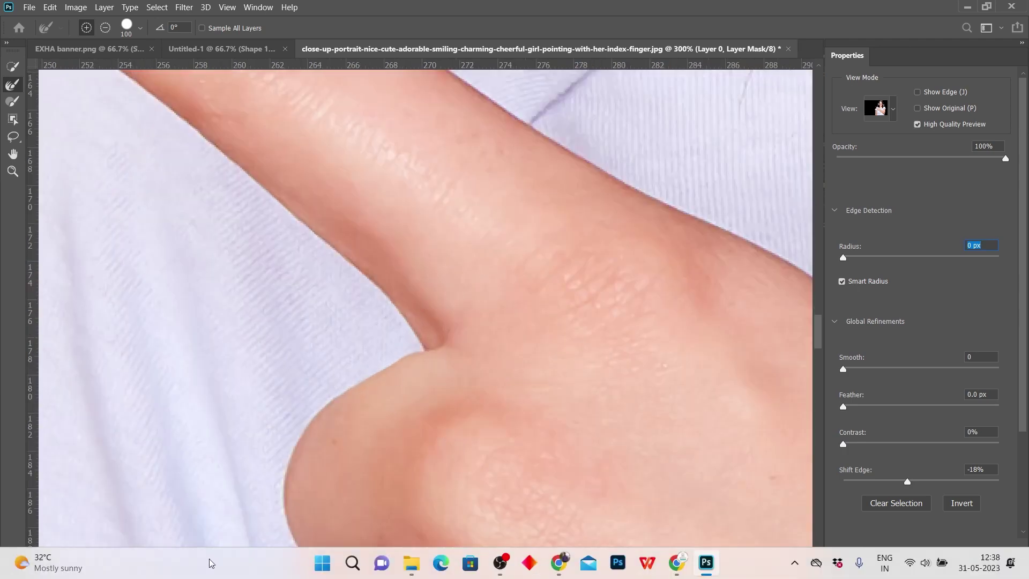
{"action": "left_click_drag", "start_coordinate": [189, 372], "coordinate": [597, 340]}
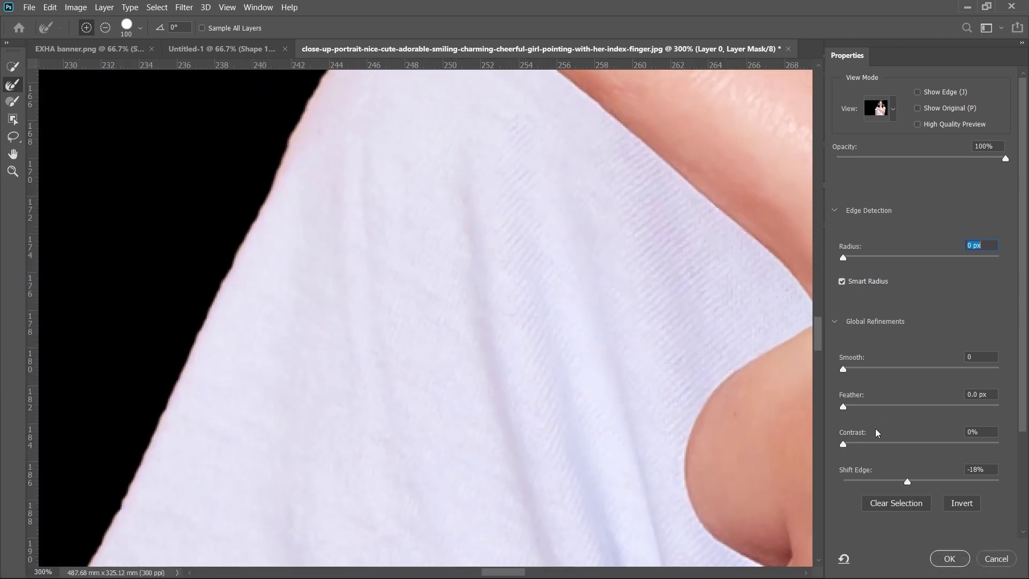
{"action": "left_click_drag", "start_coordinate": [848, 370], "coordinate": [856, 367]}
{"action": "left_click", "coordinate": [844, 369]}
- Enable Decontaminate Colors at 100% and output the refined cut-out as a new layer with a layer mask
{"action": "left_click_drag", "start_coordinate": [1024, 363], "coordinate": [867, 454]}
{"action": "left_click", "coordinate": [842, 450]}
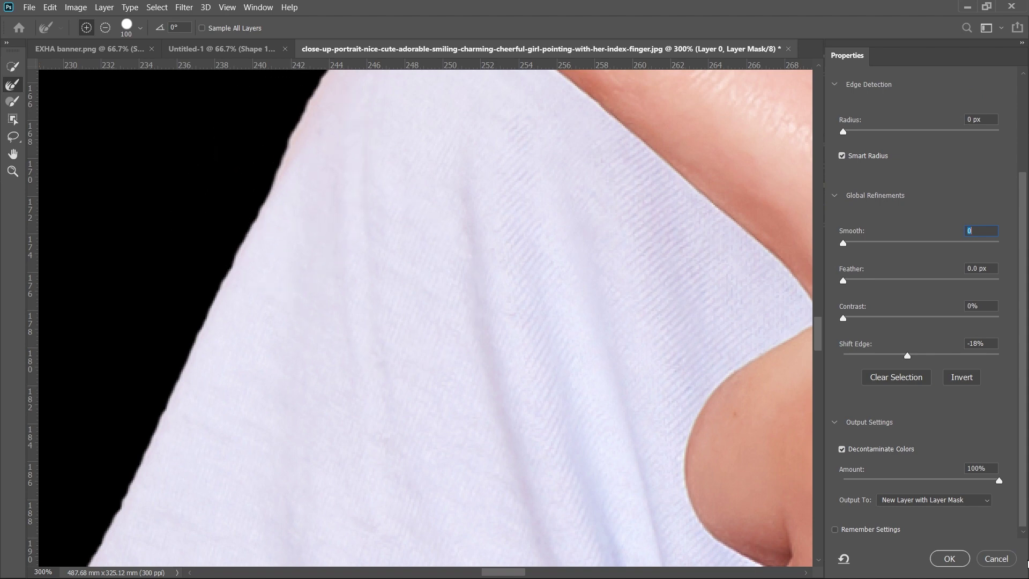
{"action": "left_click_drag", "start_coordinate": [996, 482], "coordinate": [1028, 496]}
{"action": "key", "text": "ctrl+0"}
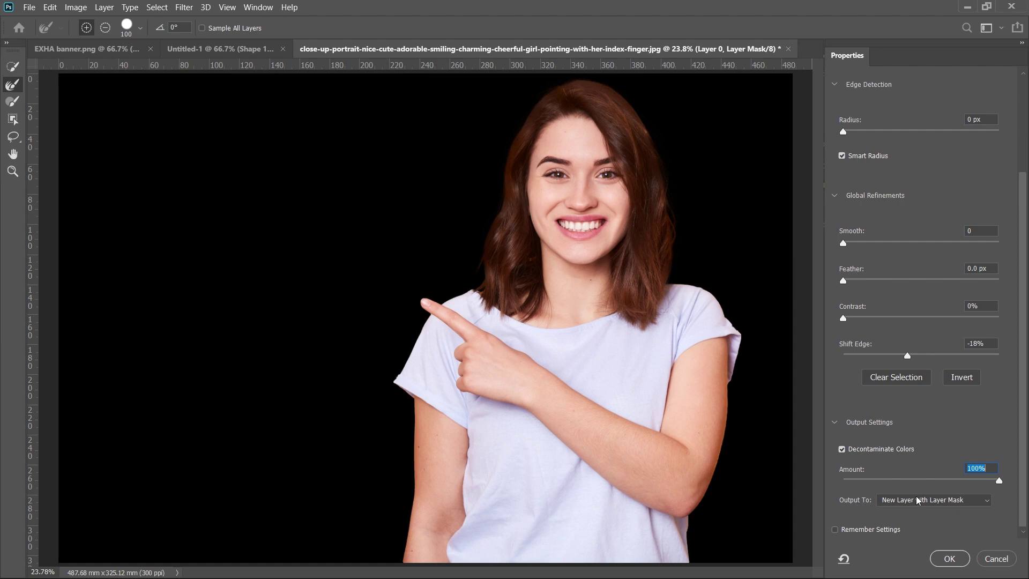
{"action": "left_click", "coordinate": [949, 559]}
- Compare the refined Layer 0 copy with the original Layer 0 by switching their visibility
{"action": "left_click", "coordinate": [823, 226]}
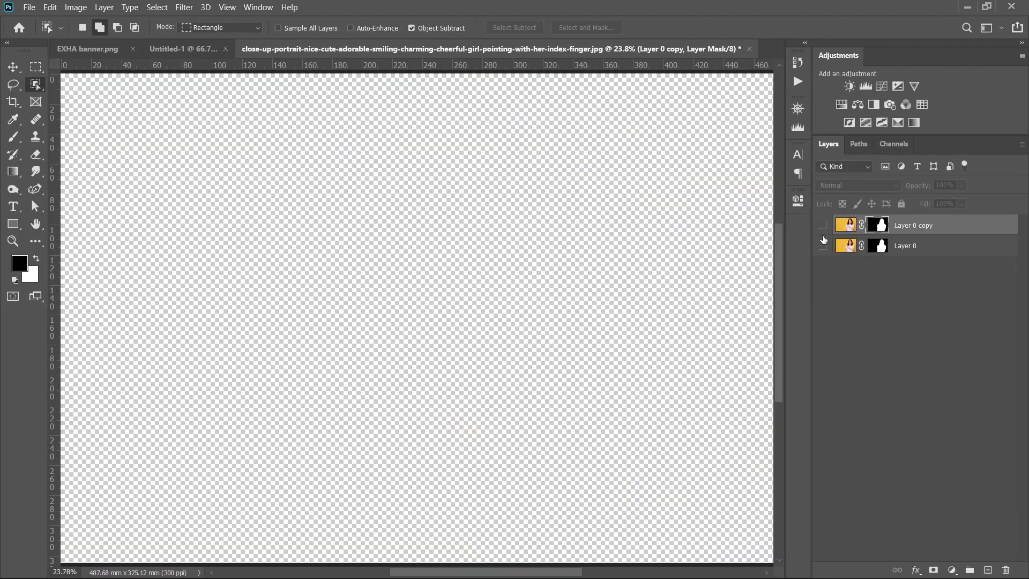
{"action": "left_click", "coordinate": [823, 245]}
{"action": "left_click", "coordinate": [822, 245]}
{"action": "left_click", "coordinate": [823, 225]}
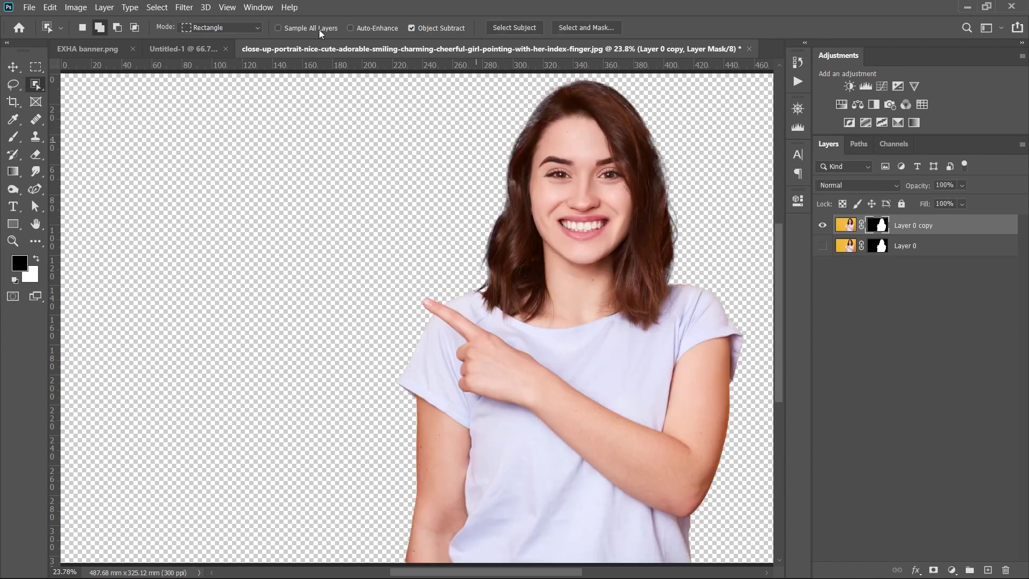
- Copy the refined cut-out layer of the woman into the Untitled-1 document
{"action": "left_click", "coordinate": [846, 225]}
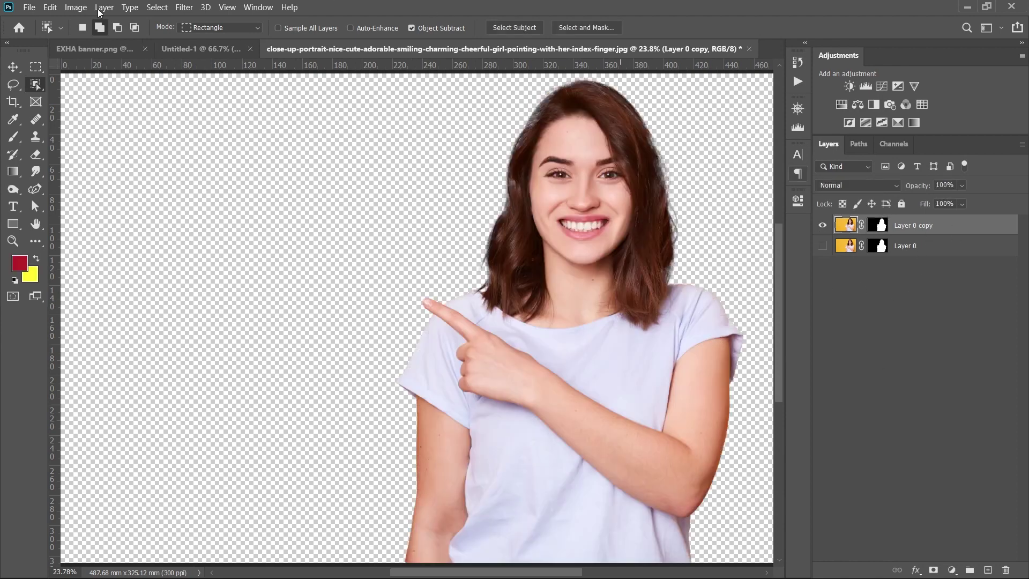
{"action": "key", "text": "v"}
{"action": "left_click_drag", "start_coordinate": [534, 342], "coordinate": [260, 239]}
- Scale the woman to about 28% with Free Transform and place her over the light grey shape
{"action": "key", "text": "ctrl+t"}
{"action": "key", "text": "ctrl+0"}
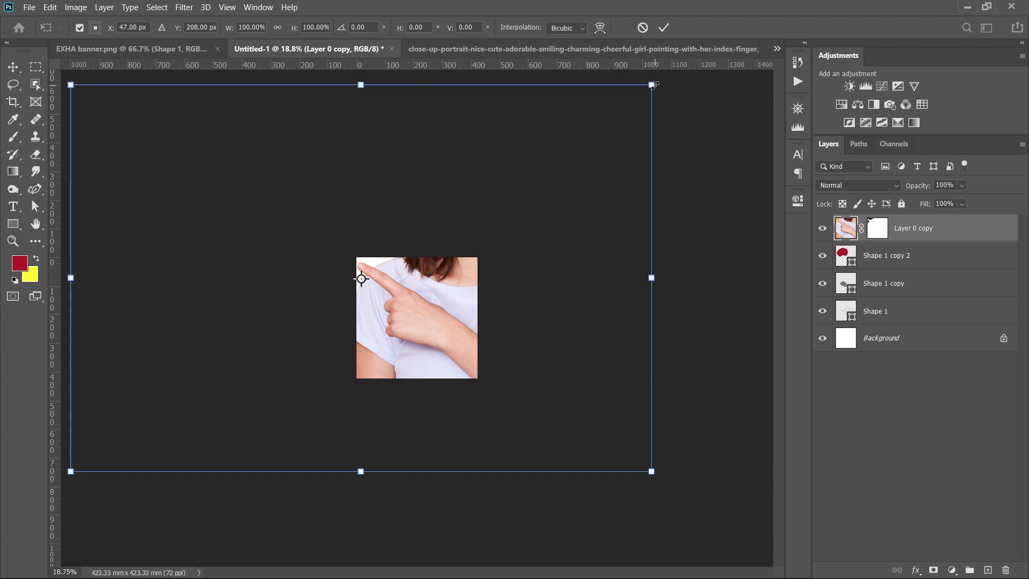
{"action": "left_click_drag", "start_coordinate": [651, 84], "coordinate": [426, 197]}
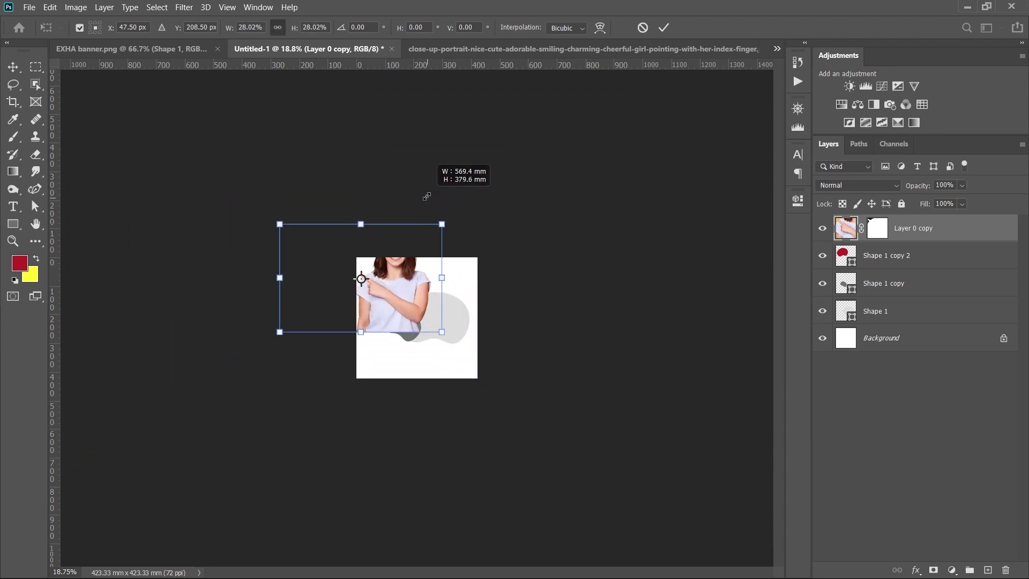
{"action": "left_click_drag", "start_coordinate": [400, 292], "coordinate": [443, 304]}
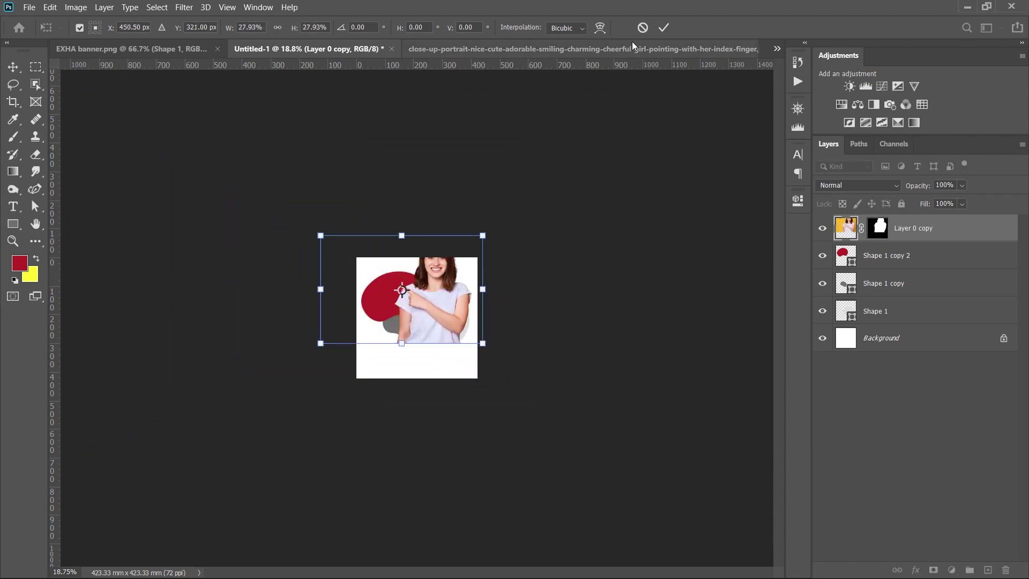
{"action": "key", "text": "Return"}
- Move the red, dark grey and light grey shape layers together 100 px down
{"action": "left_click", "coordinate": [898, 257]}
{"action": "left_click", "coordinate": [894, 317], "text": "shift"}
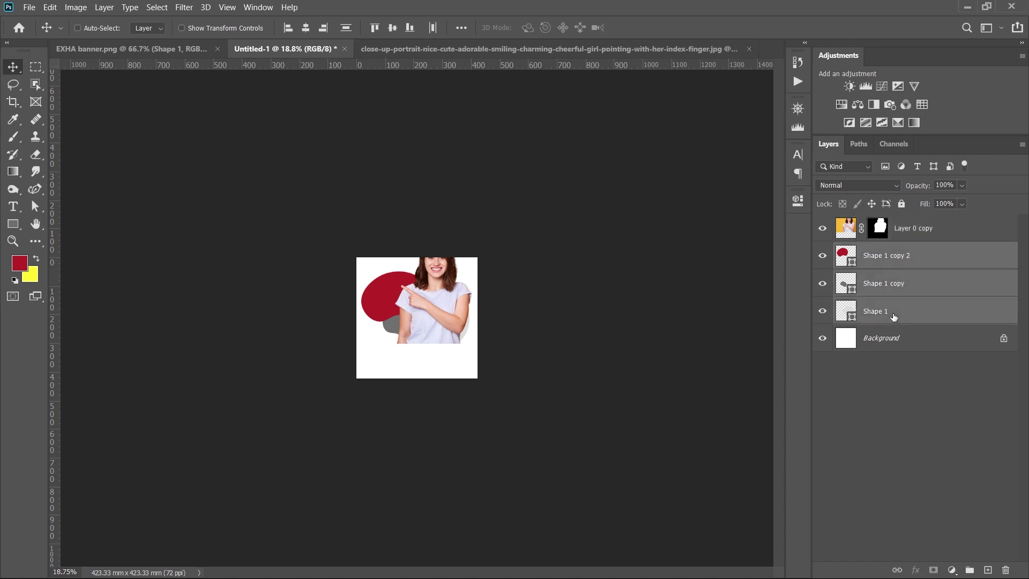
{"action": "key", "text": "shift+Down"}
{"action": "key", "text": "shift+Down"}
{"action": "key", "text": "shift+Down"}
{"action": "key", "text": "shift+Down"}
{"action": "key", "text": "shift+Down"}
{"action": "key", "text": "shift+Down"}
{"action": "key", "text": "shift+Down"}
{"action": "key", "text": "shift+Down"}
{"action": "key", "text": "shift+Down"}
{"action": "key", "text": "shift+Down"}
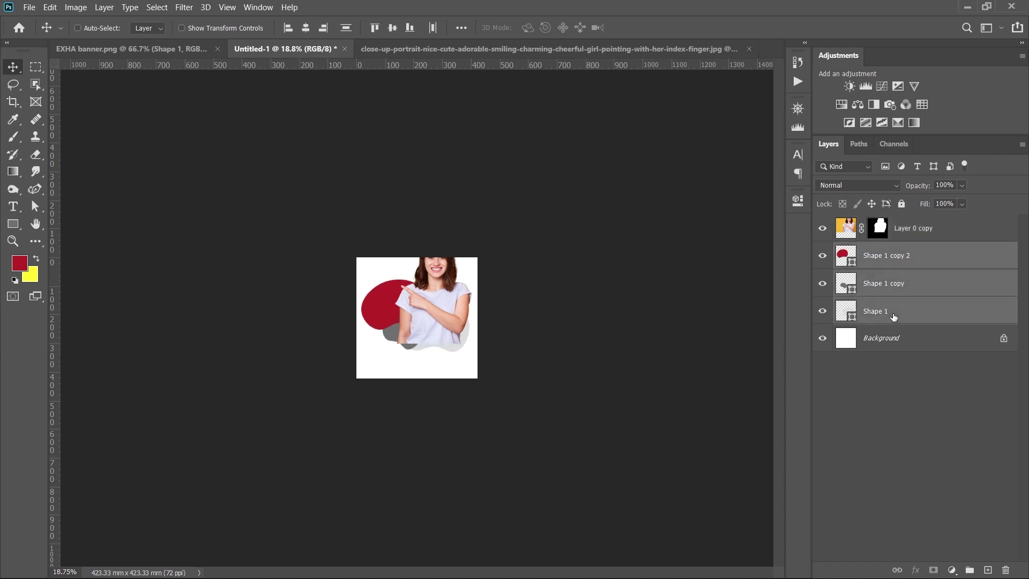
- Move the woman down, scale her down proportionally and position her over the light grey shape with her fingertip on the red one
{"action": "left_click", "coordinate": [929, 237]}
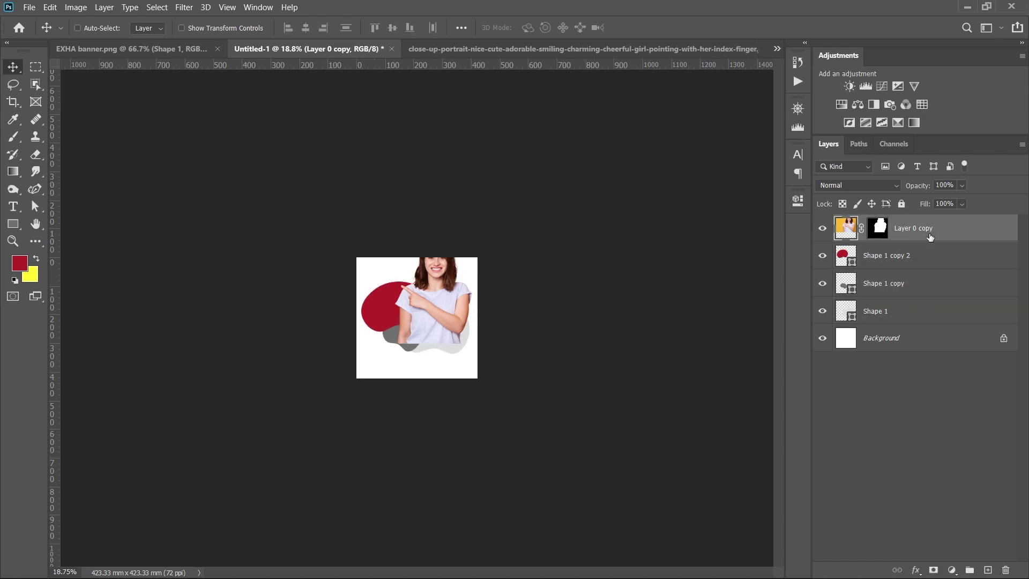
{"action": "key", "text": "ctrl+plus"}
{"action": "key", "text": "ctrl+plus"}
{"action": "key", "text": "ctrl+plus"}
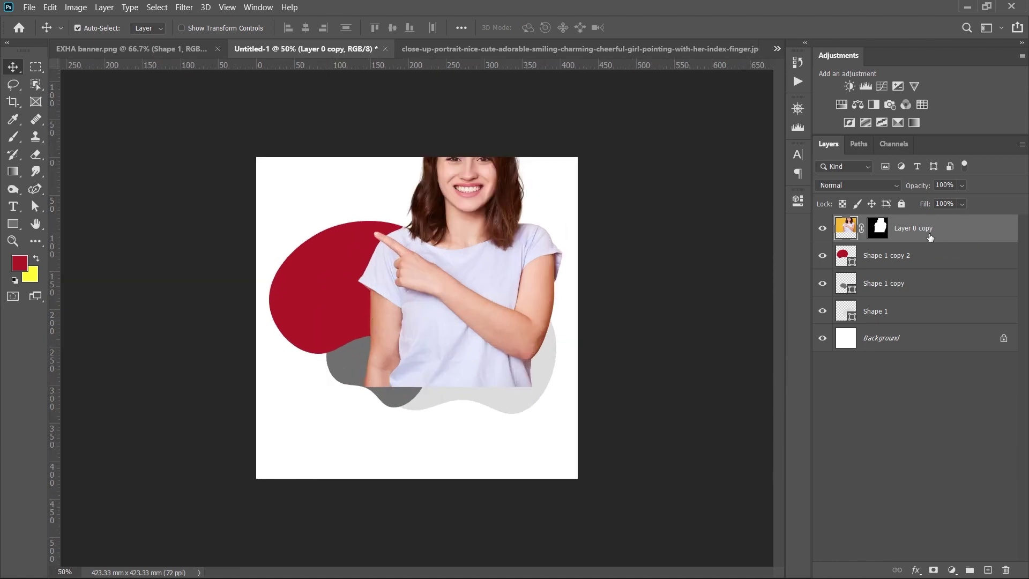
{"action": "left_click_drag", "start_coordinate": [488, 256], "coordinate": [484, 284]}
{"action": "key", "text": "ctrl+t"}
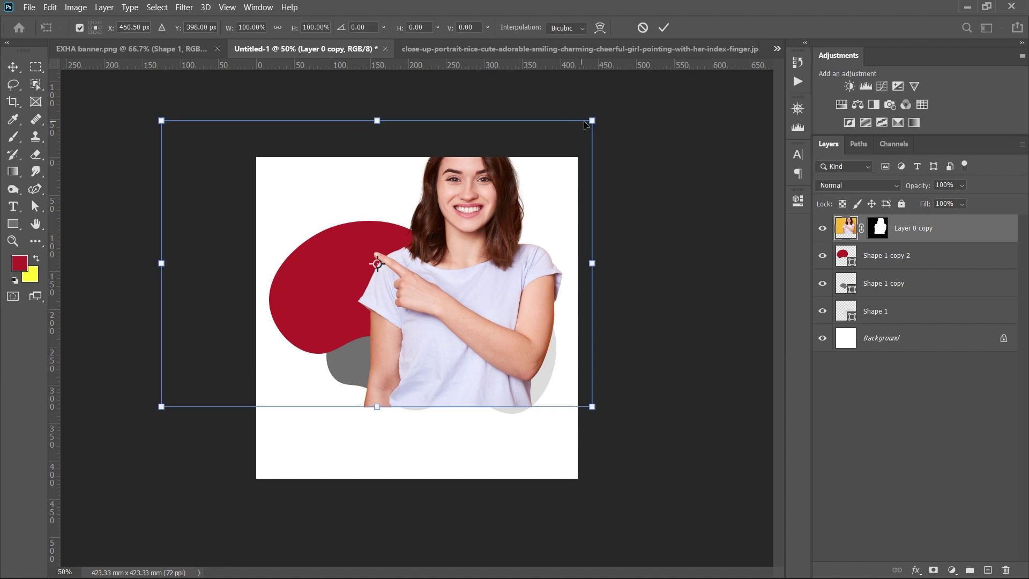
{"action": "left_click_drag", "start_coordinate": [592, 120], "coordinate": [520, 153]}
{"action": "left_click_drag", "start_coordinate": [470, 337], "coordinate": [533, 329]}
{"action": "left_click", "coordinate": [664, 28]}
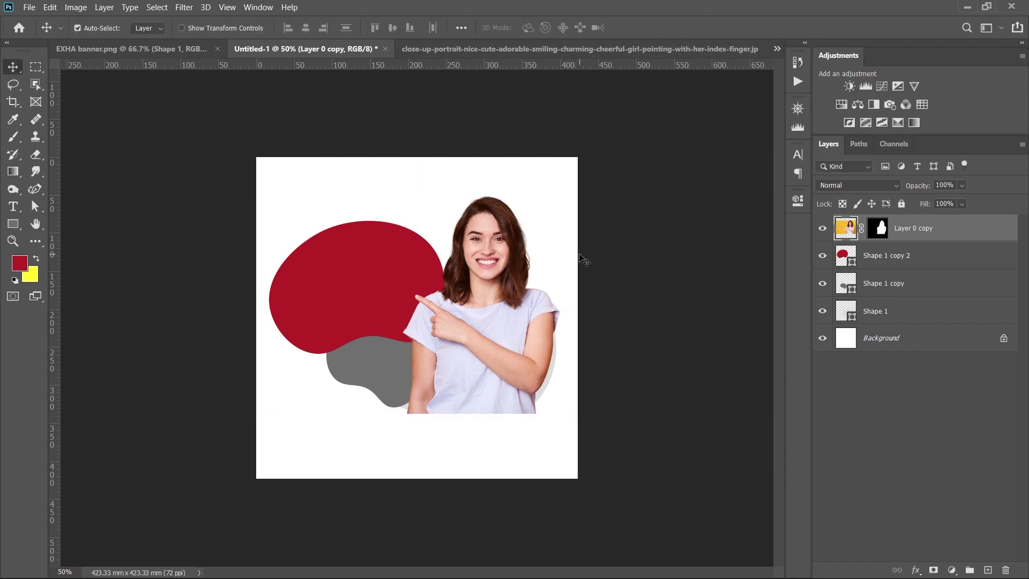
- Examine the cut-out edges of the woman's hair, hand and sleeve against the red shape at 200%
{"action": "key", "text": "ctrl+plus"}
{"action": "key", "text": "ctrl+plus"}
{"action": "key", "text": "ctrl+plus"}
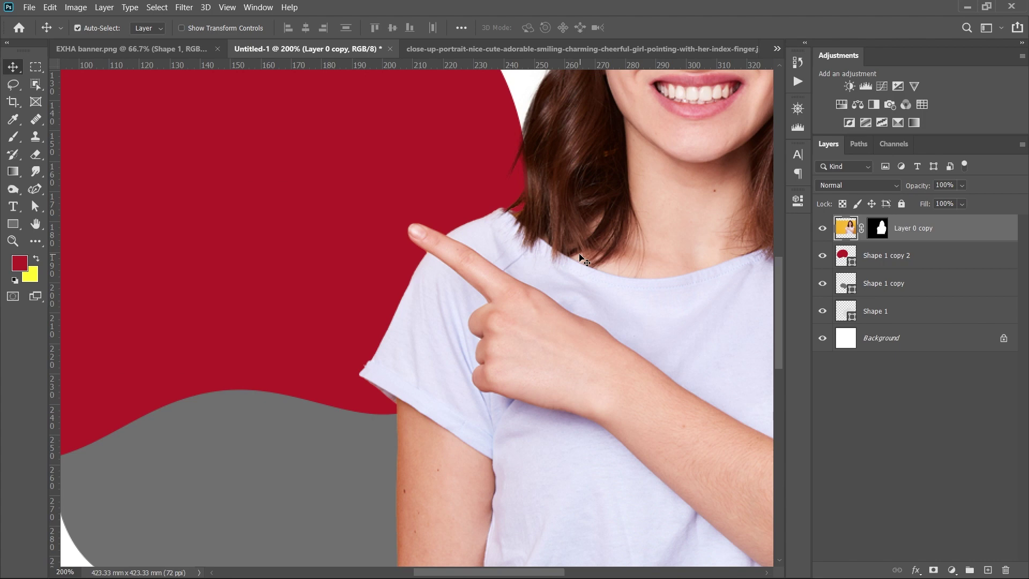
{"action": "key", "text": "ctrl+minus"}
{"action": "key", "text": "ctrl+minus"}
{"action": "key", "text": "ctrl+minus"}
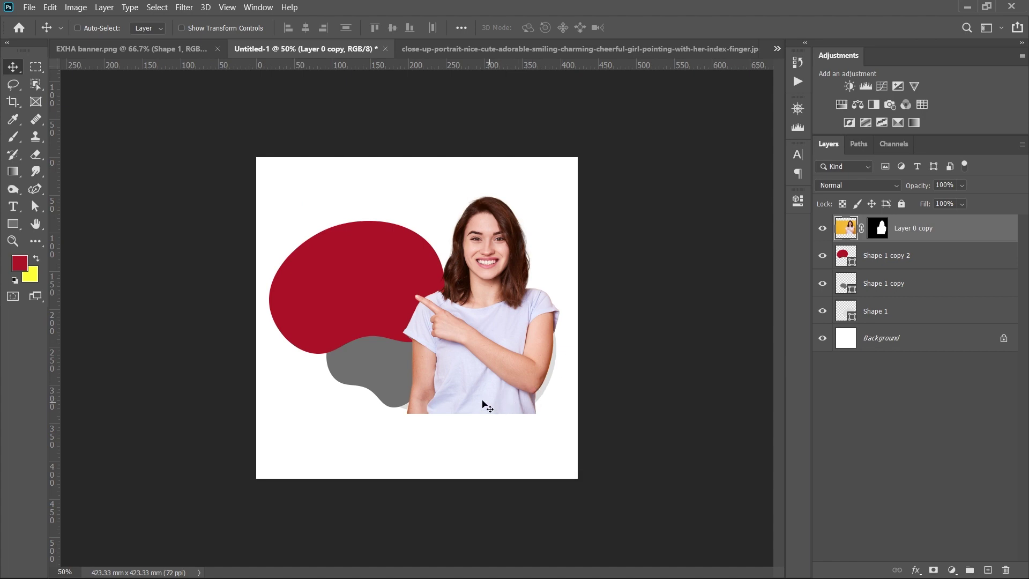
- Compare the composition with the EXHA banner and the cut-out source photo, and check the light grey shape with the woman hidden
{"action": "left_click", "coordinate": [131, 49]}
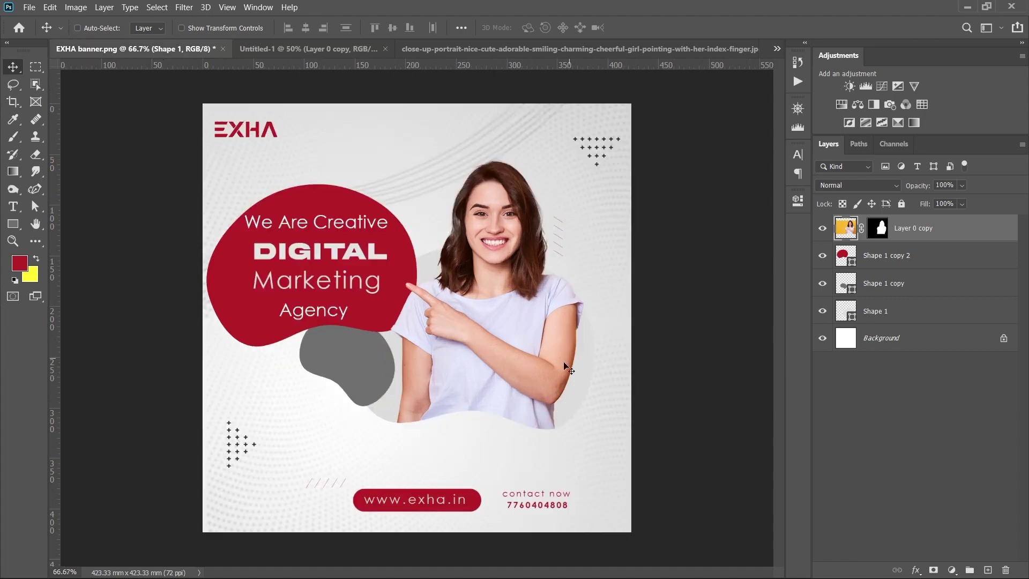
{"action": "left_click", "coordinate": [518, 49]}
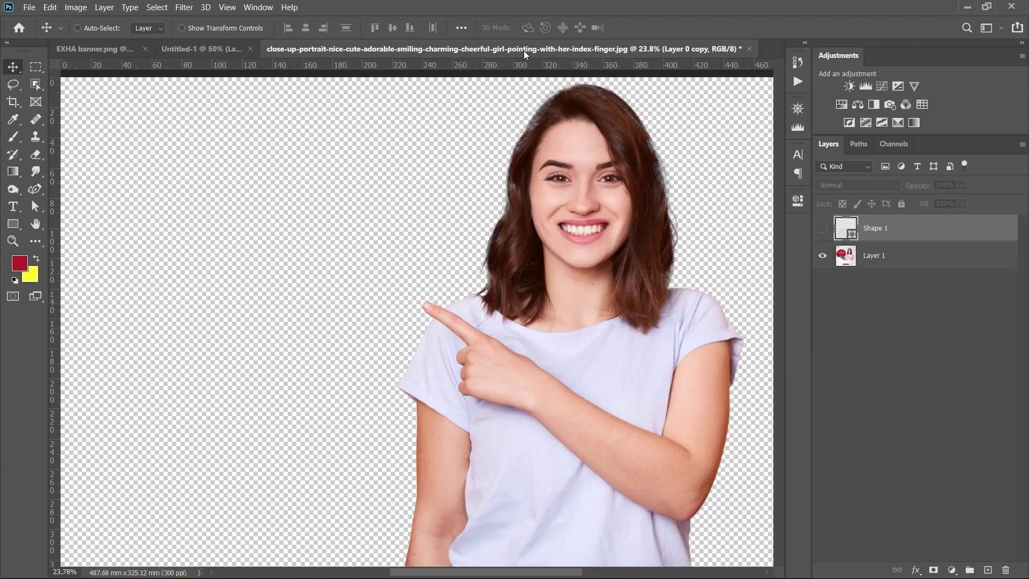
{"action": "left_click", "coordinate": [306, 49]}
{"action": "left_click", "coordinate": [822, 229]}
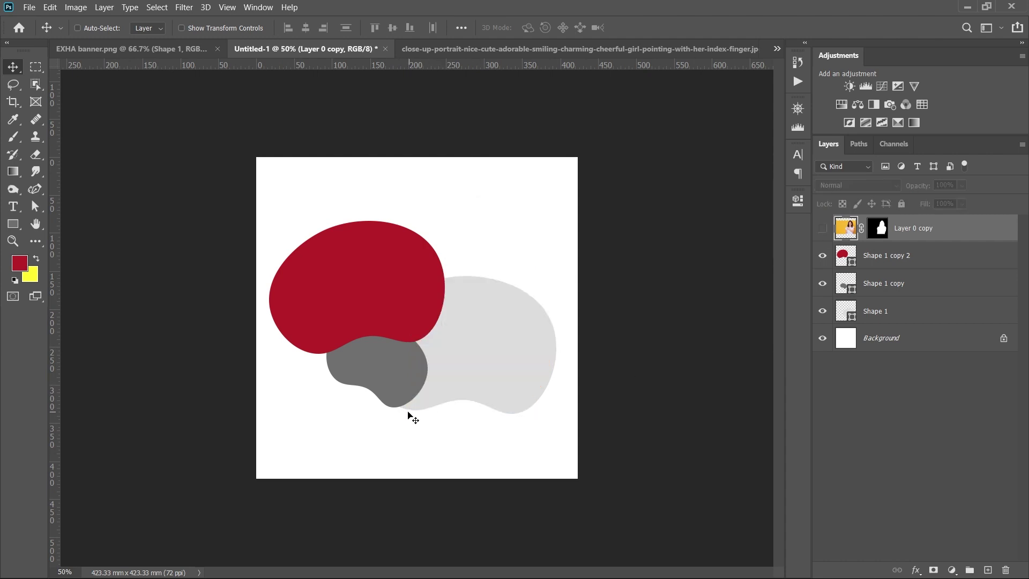
{"action": "left_click", "coordinate": [822, 228]}
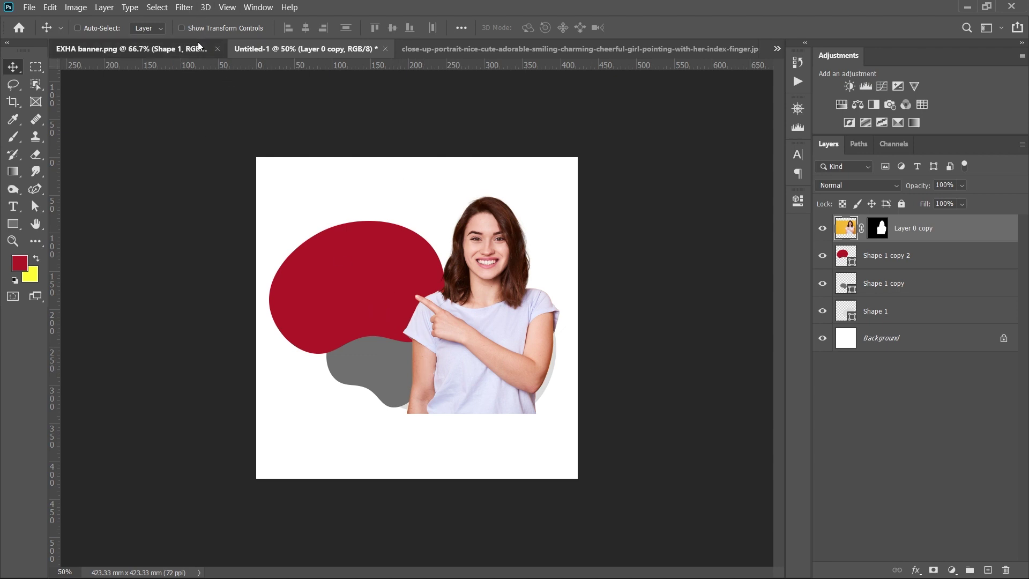
{"action": "left_click", "coordinate": [134, 48]}
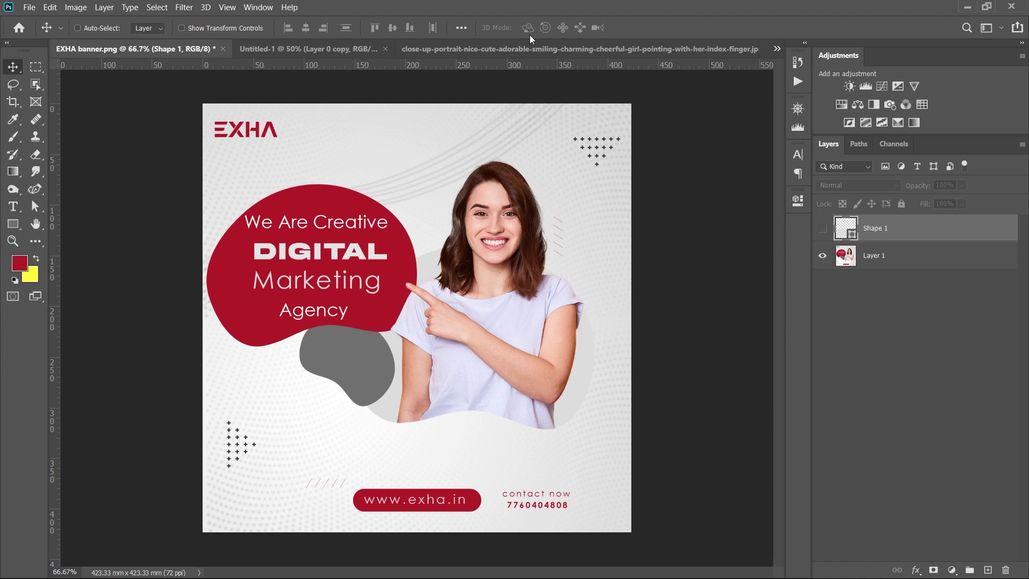
{"action": "left_click", "coordinate": [536, 48]}
{"action": "left_click", "coordinate": [215, 49]}
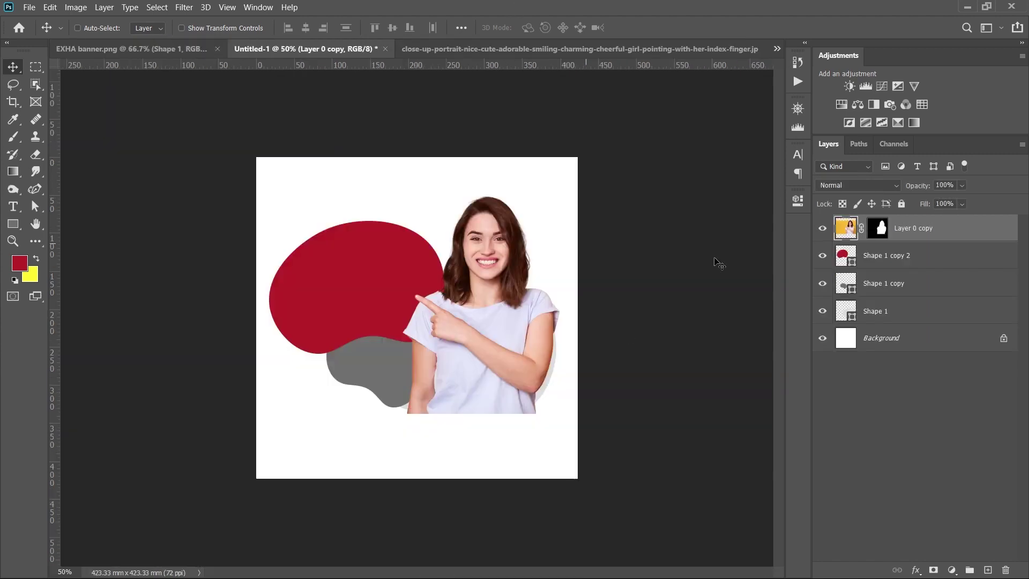
- Scale the dark grey shape to about 90% and move the red shape left to the edge of the canvas
{"action": "left_click", "coordinate": [385, 382], "text": "ctrl"}
{"action": "key", "text": "ctrl+t"}
{"action": "left_click_drag", "start_coordinate": [428, 322], "coordinate": [389, 351]}
{"action": "right_click", "coordinate": [384, 294]}
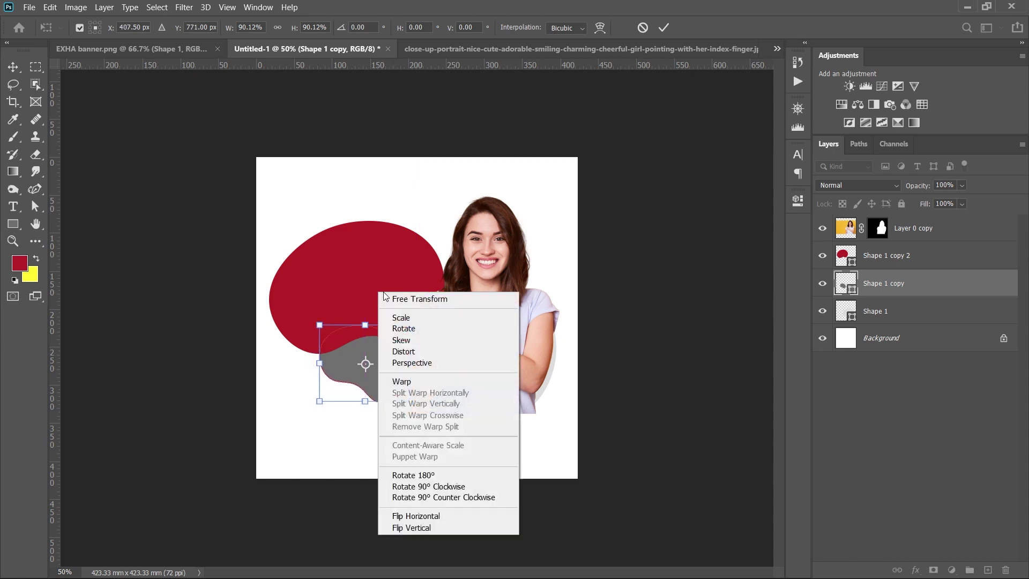
{"action": "left_click", "coordinate": [668, 28]}
{"action": "left_click", "coordinate": [666, 28]}
{"action": "left_click_drag", "start_coordinate": [344, 271], "coordinate": [330, 271]}
- Enlarge the light grey shape with Free Transform and position it so it extends past the woman's bent arm
{"action": "right_click", "coordinate": [407, 402]}
{"action": "left_click", "coordinate": [424, 403]}
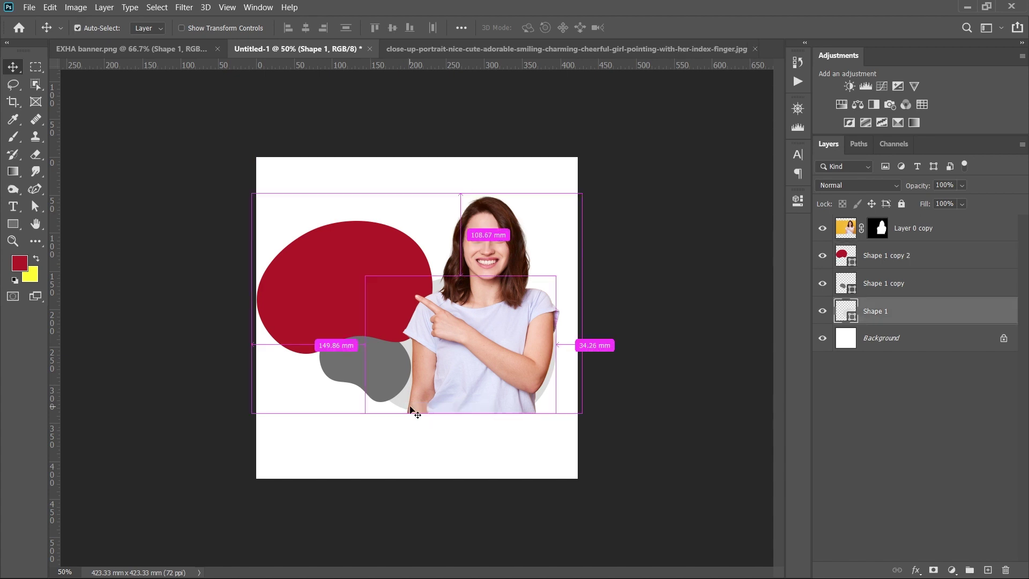
{"action": "key", "text": "ctrl+t"}
{"action": "left_click_drag", "start_coordinate": [558, 418], "coordinate": [571, 422]}
{"action": "left_click_drag", "start_coordinate": [550, 399], "coordinate": [550, 394]}
{"action": "key", "text": "Return"}
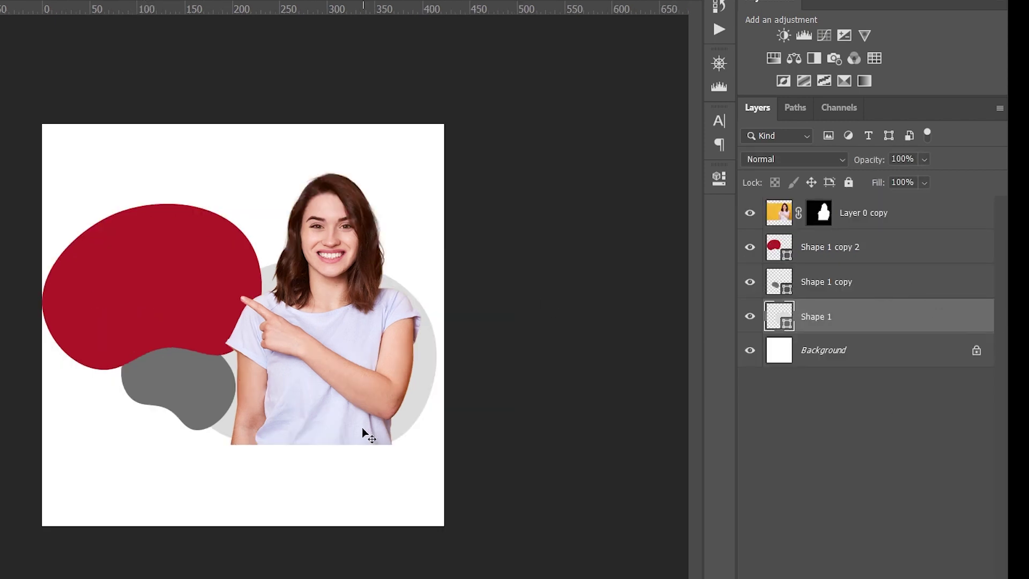
- Hide the woman, the red and dark grey shapes and the background, leaving only the light grey shape
{"action": "key", "text": "ctrl"}
{"action": "key", "text": "ctrl+plus"}
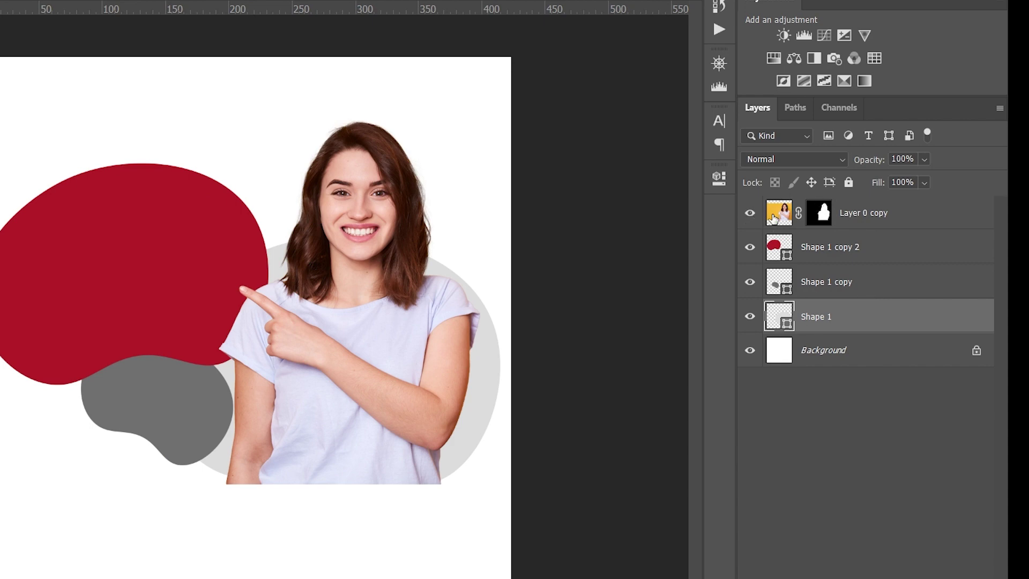
{"action": "left_click", "coordinate": [749, 213]}
{"action": "left_click", "coordinate": [750, 213]}
{"action": "left_click_drag", "start_coordinate": [750, 212], "coordinate": [751, 283]}
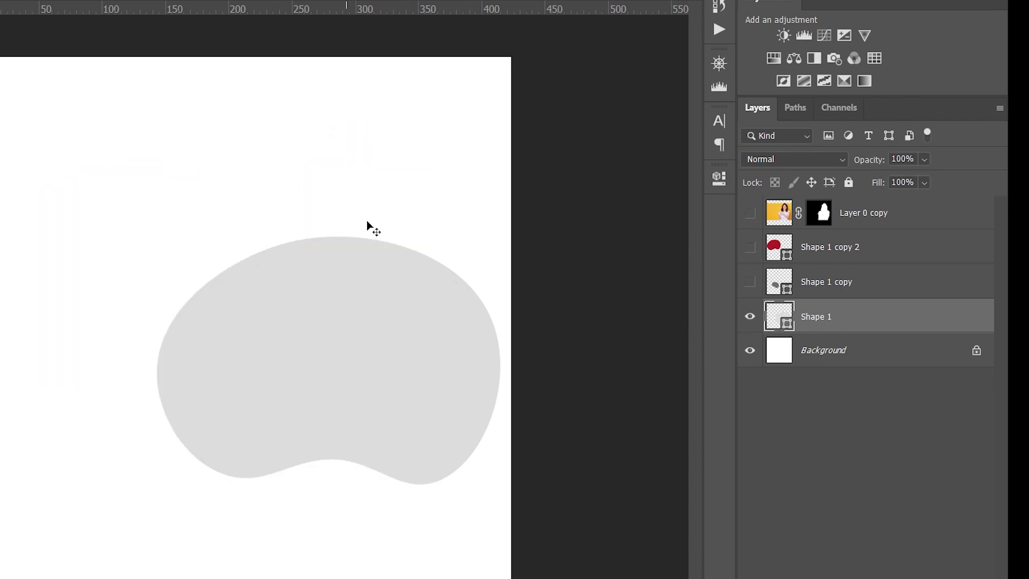
{"action": "left_click", "coordinate": [749, 350]}
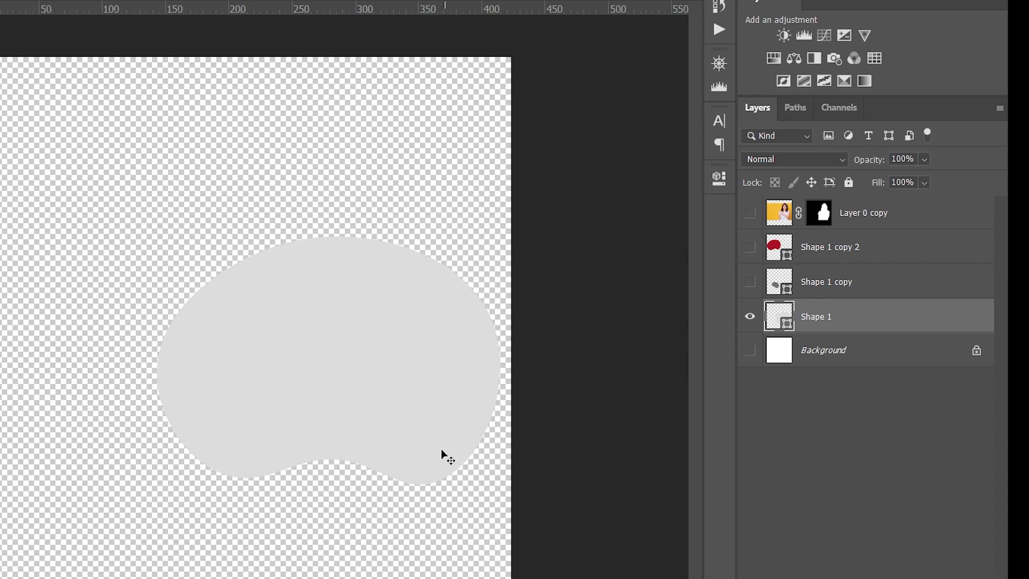
- Load the light grey shape's outline as a selection, show the woman's layer and invert the selection
{"action": "left_click", "coordinate": [781, 320], "text": "ctrl"}
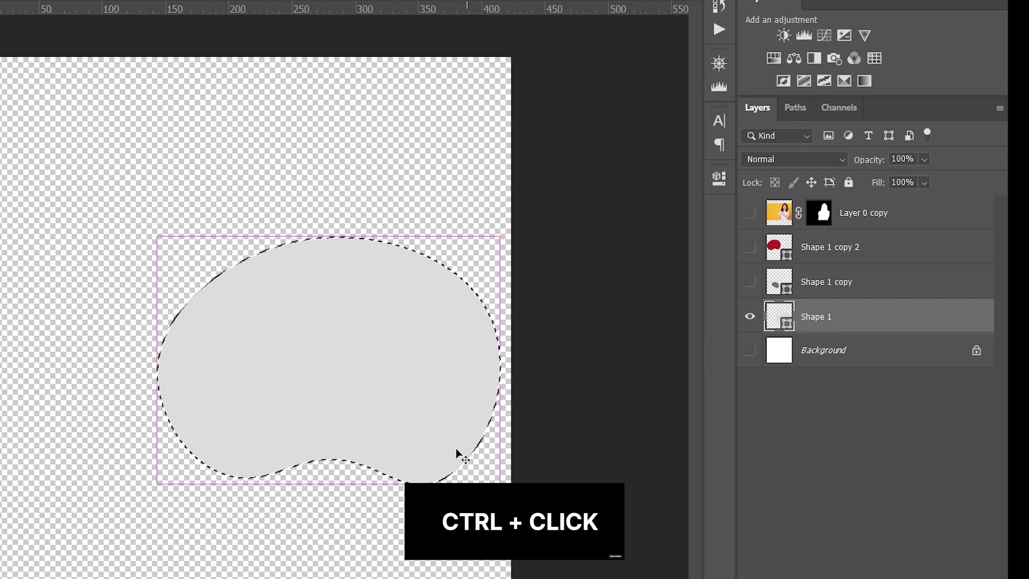
{"action": "left_click", "coordinate": [750, 214]}
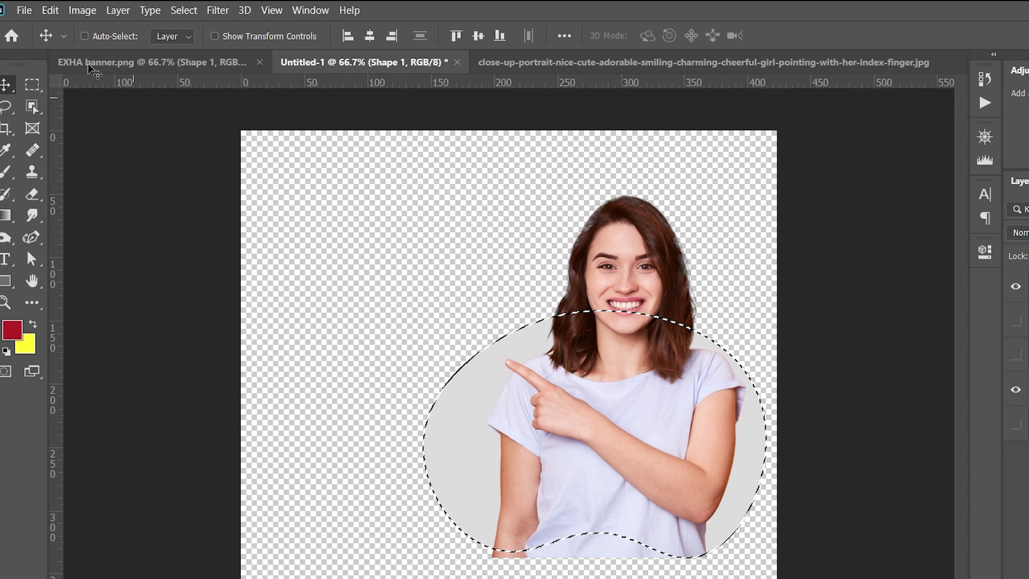
{"action": "left_click", "coordinate": [184, 10]}
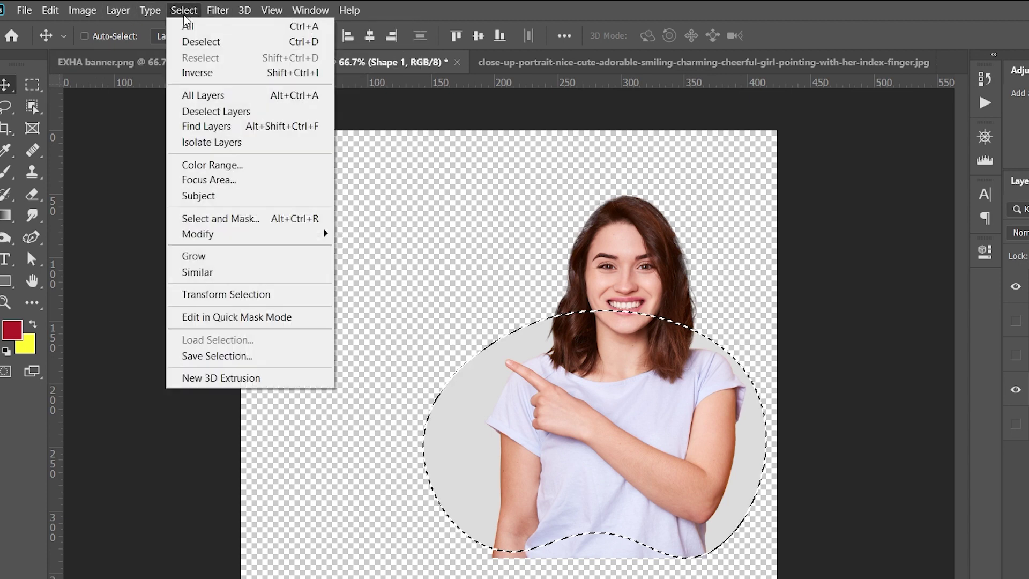
{"action": "left_click", "coordinate": [197, 72]}
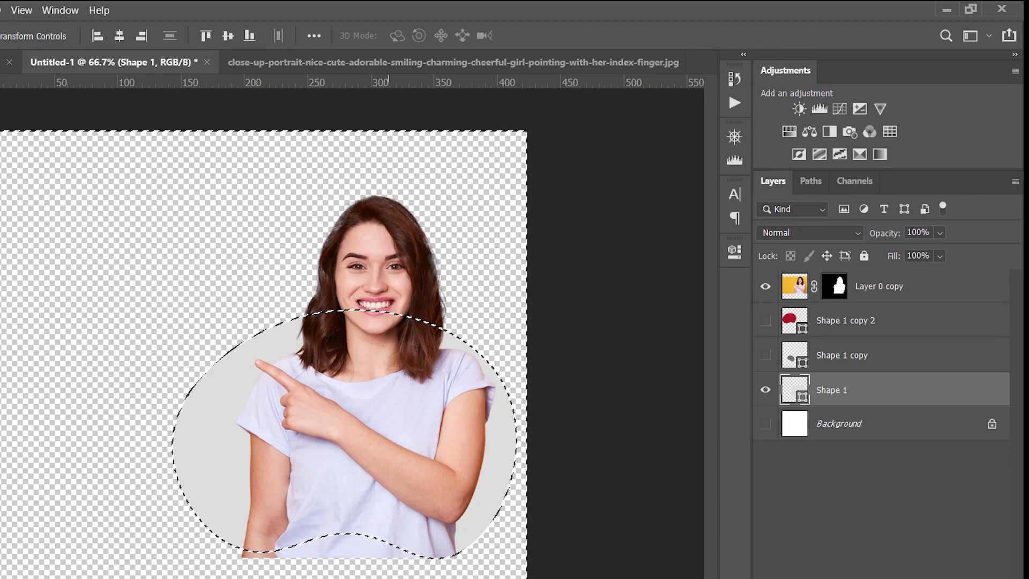
- Mask out the woman's torso below the light grey shape's lower edge by painting black, and show the hidden layers again
{"action": "left_click", "coordinate": [834, 293]}
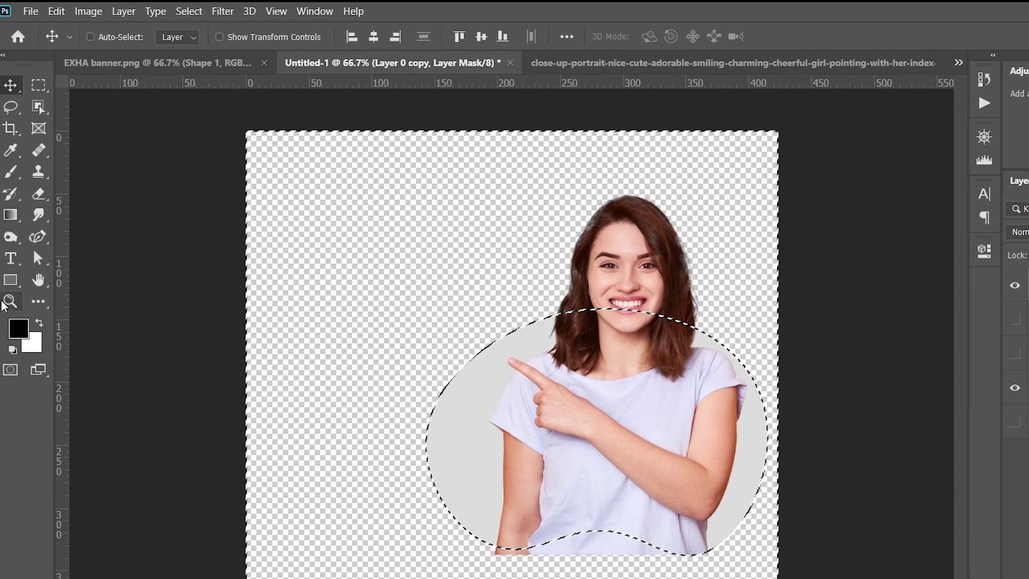
{"action": "key", "text": "b"}
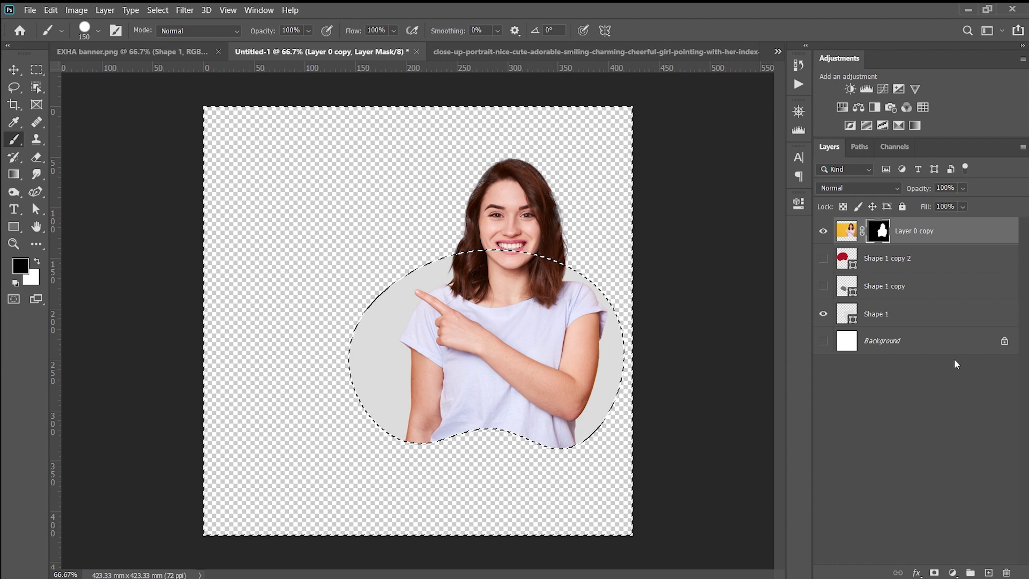
{"action": "key", "text": "ctrl+d"}
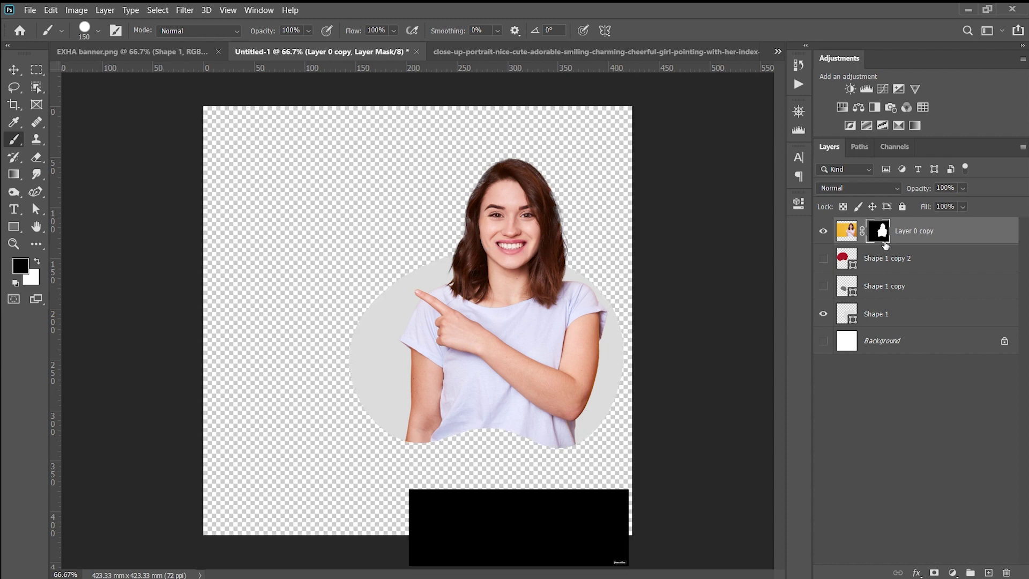
{"action": "left_click_drag", "start_coordinate": [828, 261], "coordinate": [837, 320]}
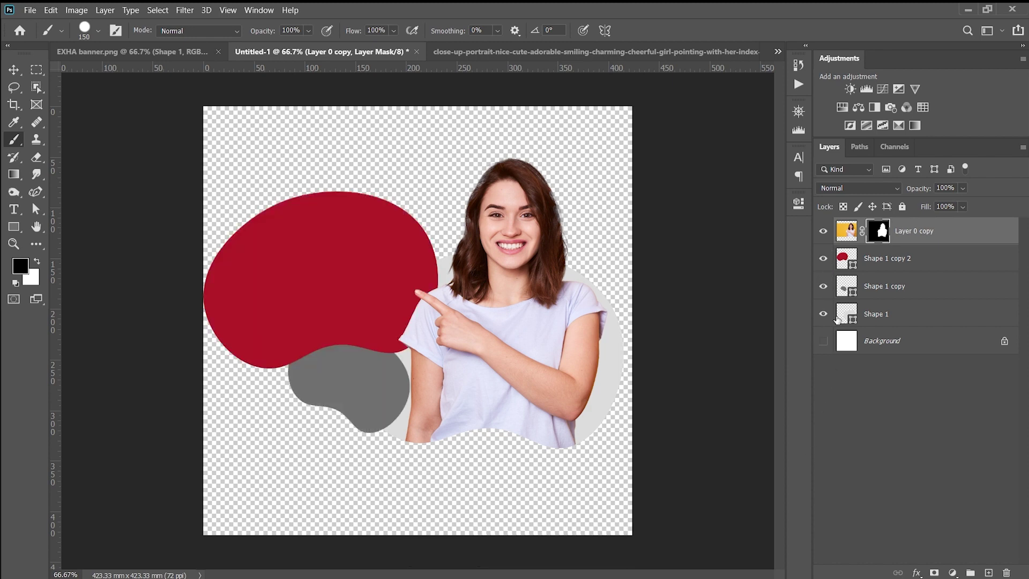
{"action": "left_click", "coordinate": [823, 343]}
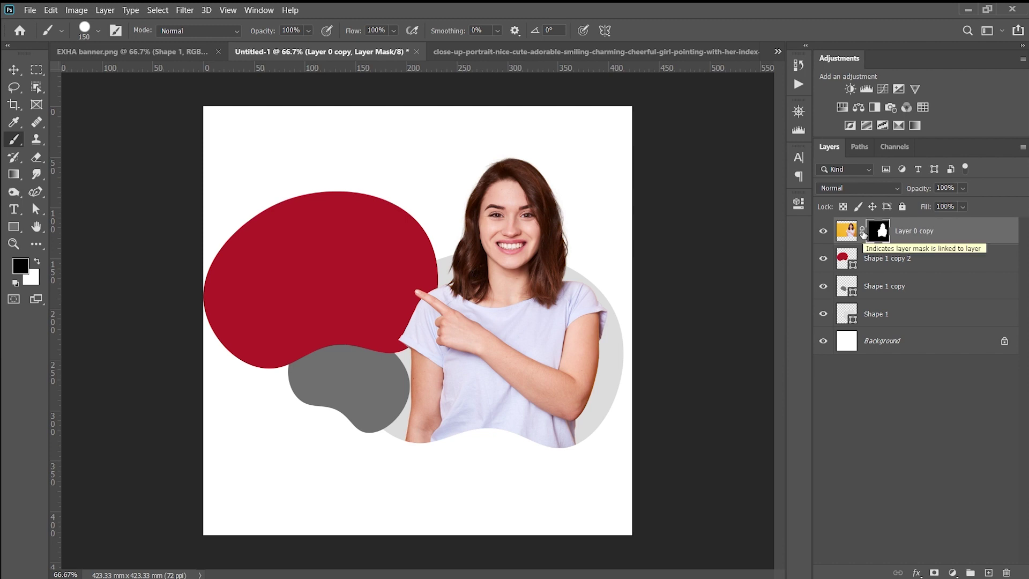
- Scale the woman's layer together with its mask to about 106% with Free Transform
{"action": "left_click", "coordinate": [957, 232]}
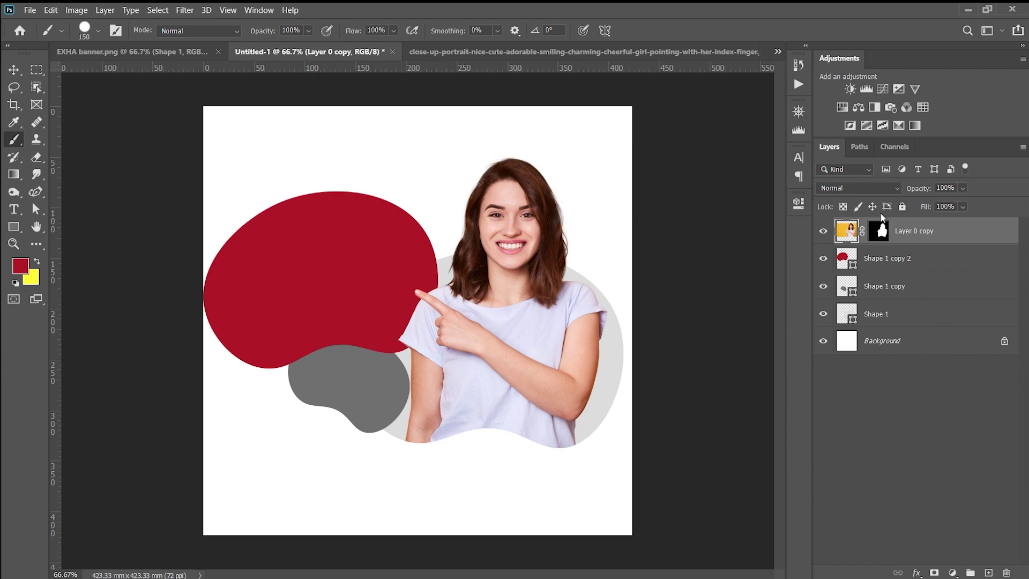
{"action": "key", "text": "ctrl+t"}
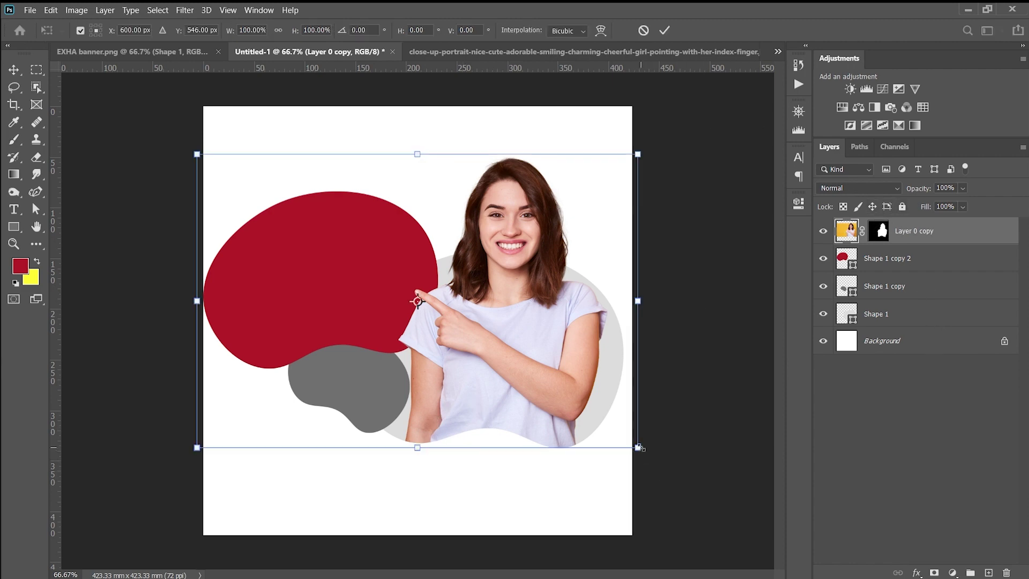
{"action": "left_click_drag", "start_coordinate": [639, 448], "coordinate": [665, 465]}
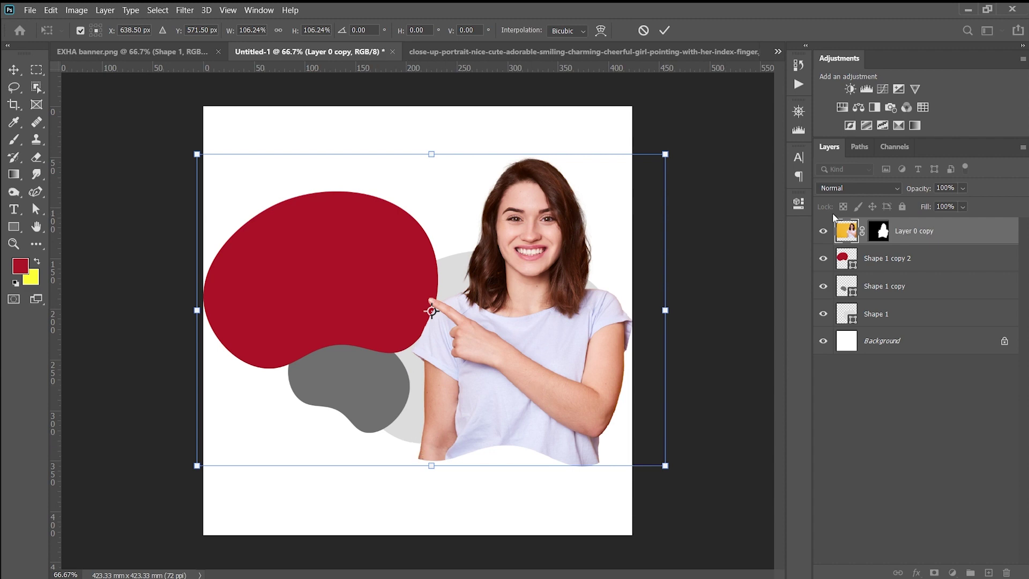
- Select the area outside the light grey shape and paint red over the lower part of the woman's image there
{"action": "left_click", "coordinate": [845, 316], "text": "ctrl"}
{"action": "key", "text": "b"}
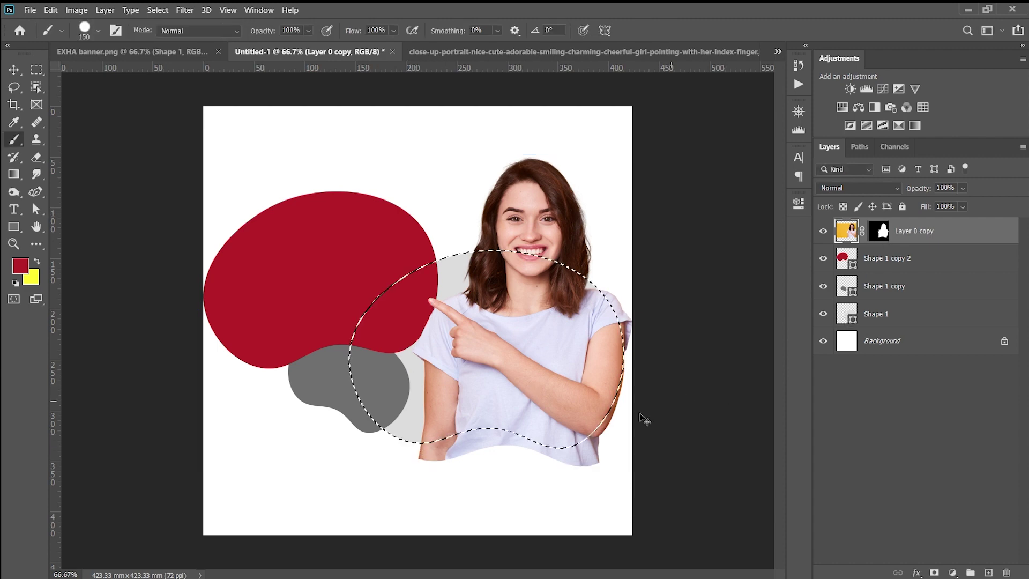
{"action": "left_click", "coordinate": [158, 10]}
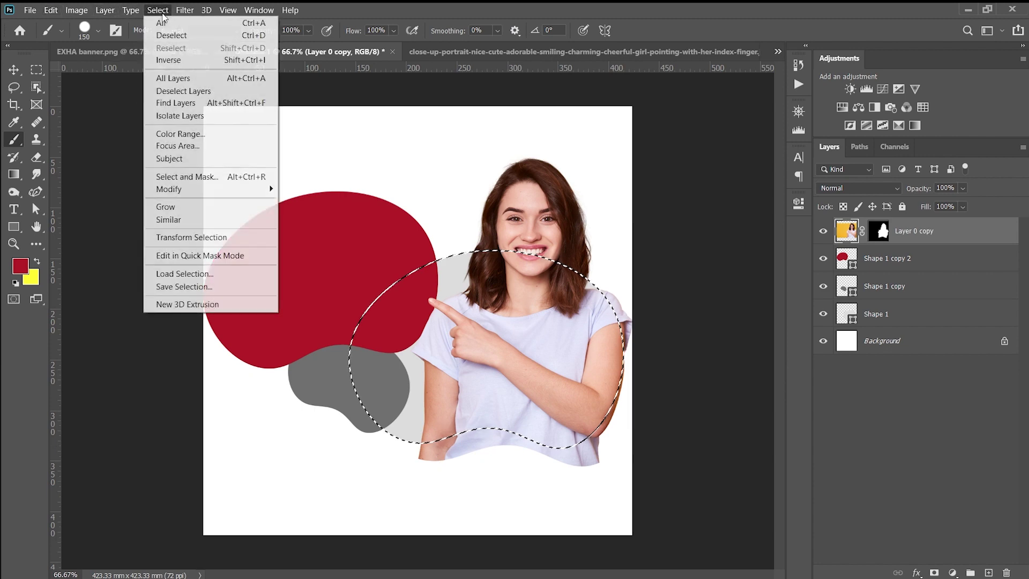
{"action": "left_click", "coordinate": [187, 63]}
{"action": "mouse_move", "coordinate": [442, 458]}
{"action": "left_mouse_down"}
{"action": "mouse_move", "coordinate": [462, 444]}
{"action": "mouse_move", "coordinate": [588, 439]}
{"action": "mouse_move", "coordinate": [643, 459]}
{"action": "left_mouse_up"}
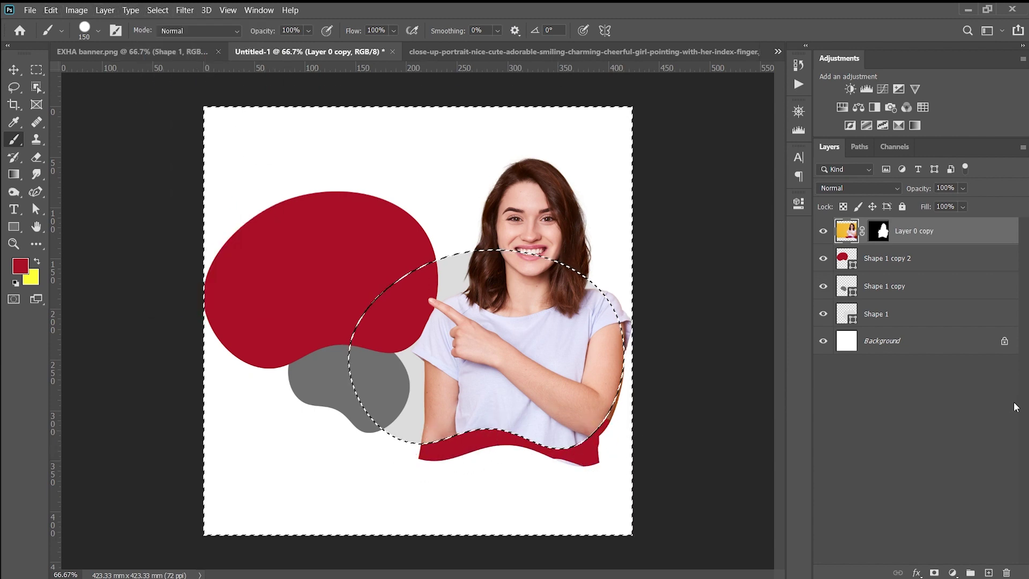
- Paint black on the woman's layer mask outside the light grey shape, below her shirt and beside her arm
{"action": "left_click", "coordinate": [870, 228]}
{"action": "key", "text": "d"}
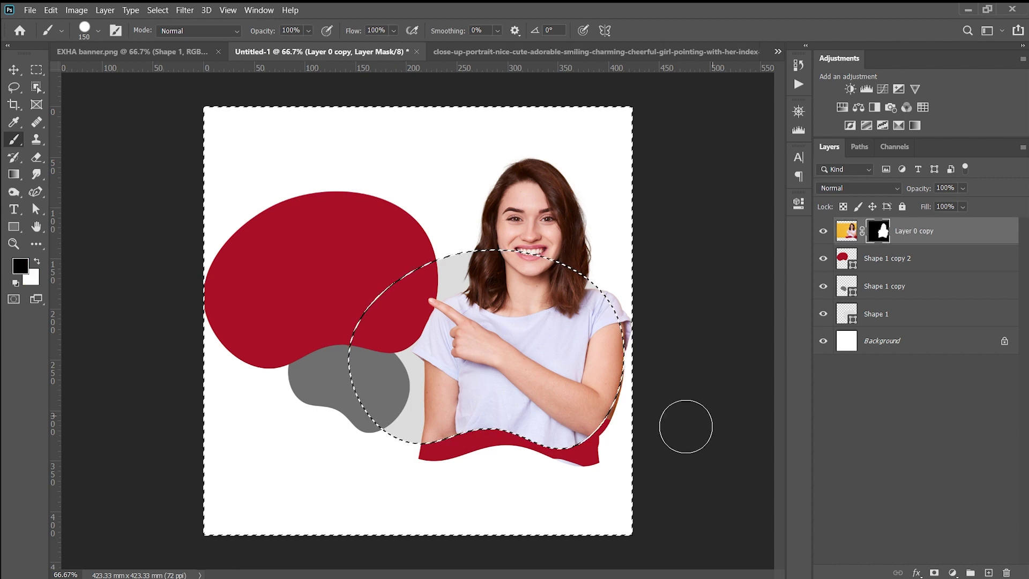
{"action": "mouse_move", "coordinate": [409, 452]}
{"action": "left_mouse_down"}
{"action": "mouse_move", "coordinate": [627, 418]}
{"action": "mouse_move", "coordinate": [635, 321]}
{"action": "left_mouse_up"}
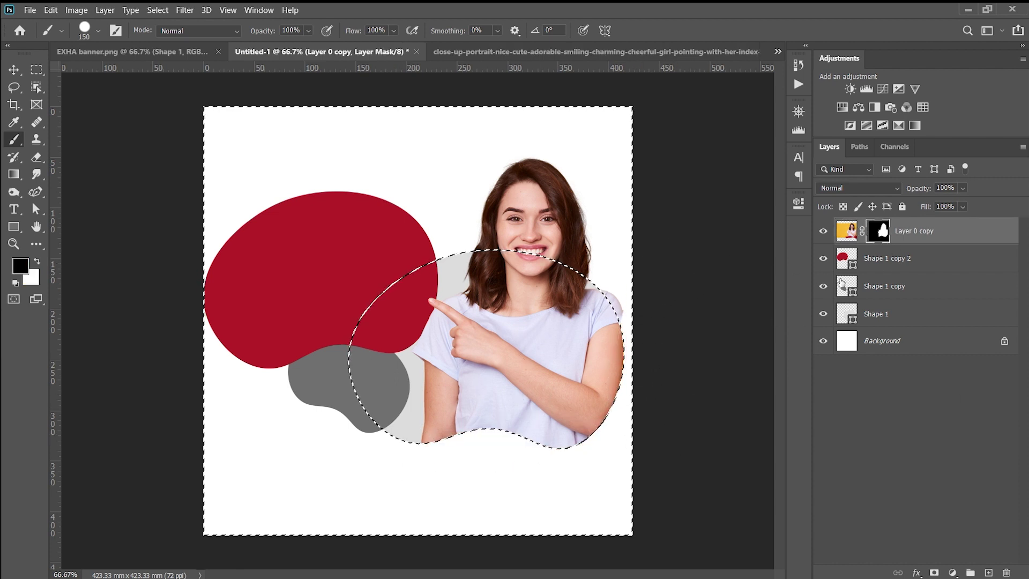
- Undo the woman's scaling and mask painting, and show the hidden shape and background layers again
{"action": "key", "text": "ctrl+z"}
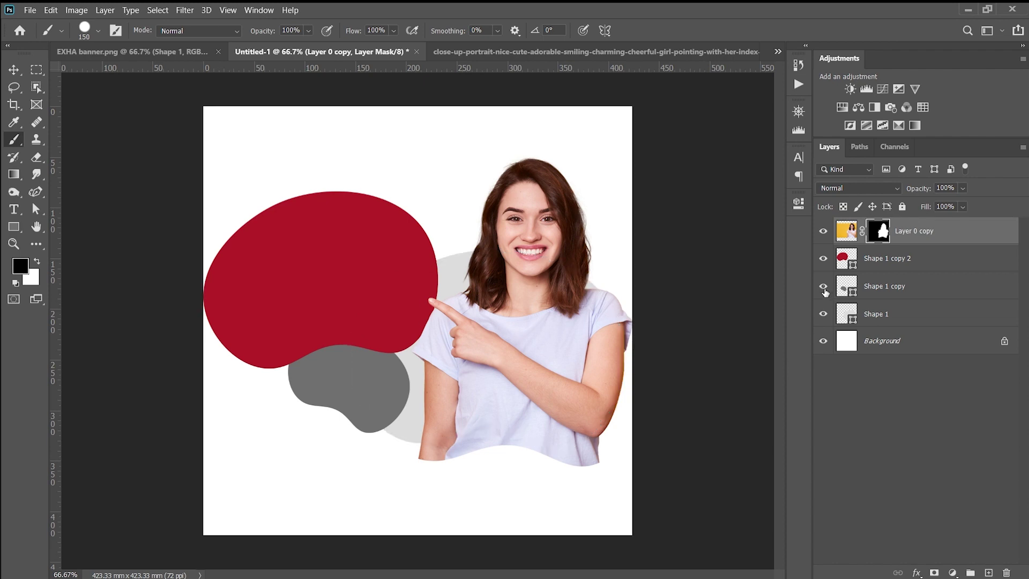
{"action": "key", "text": "ctrl+z"}
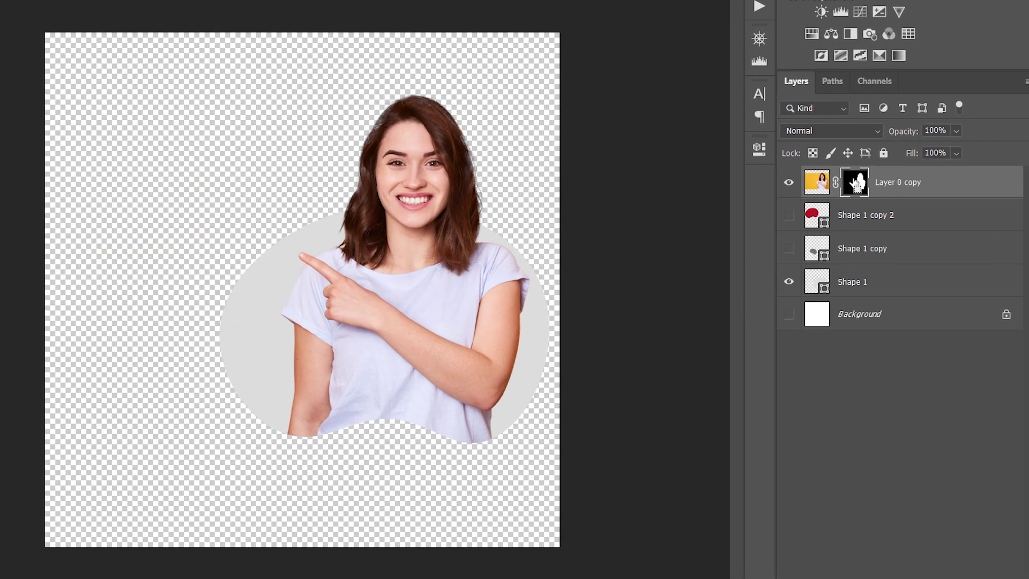
{"action": "key", "text": "ctrl+shift+i"}
{"action": "key", "text": "ctrl+2"}
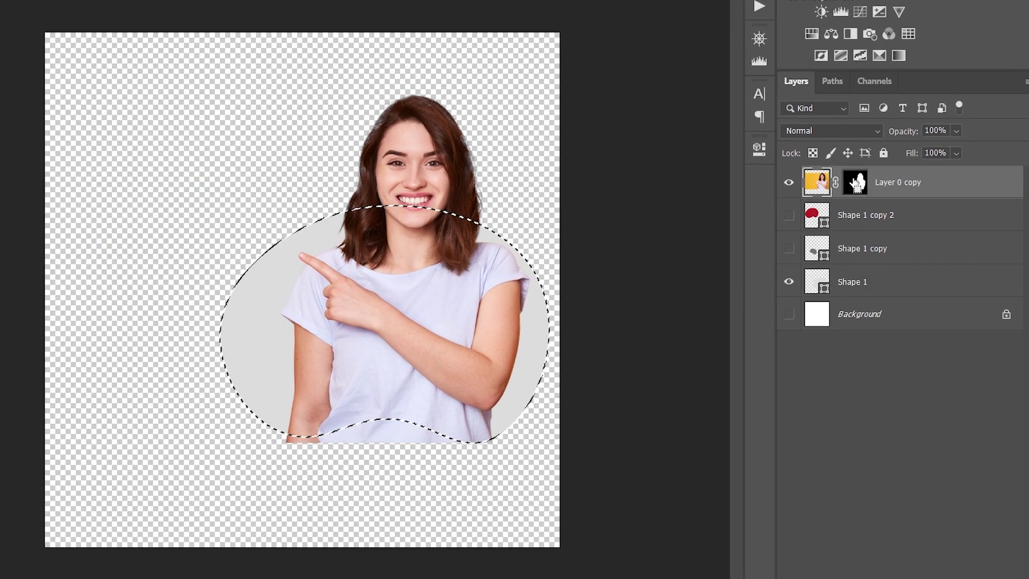
{"action": "key", "text": "ctrl+d"}
{"action": "left_click_drag", "start_coordinate": [789, 215], "coordinate": [789, 248]}
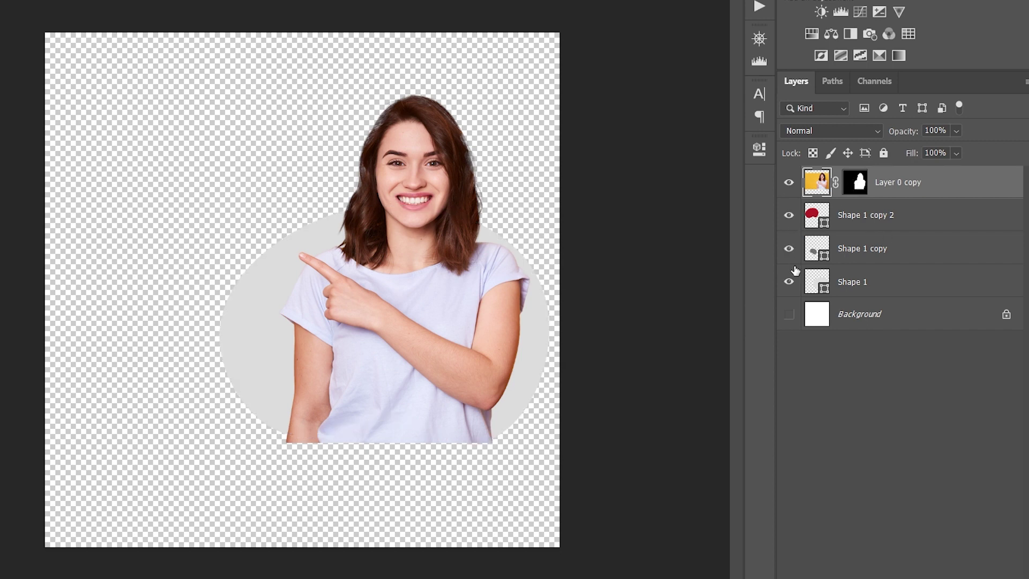
{"action": "left_click", "coordinate": [789, 315]}
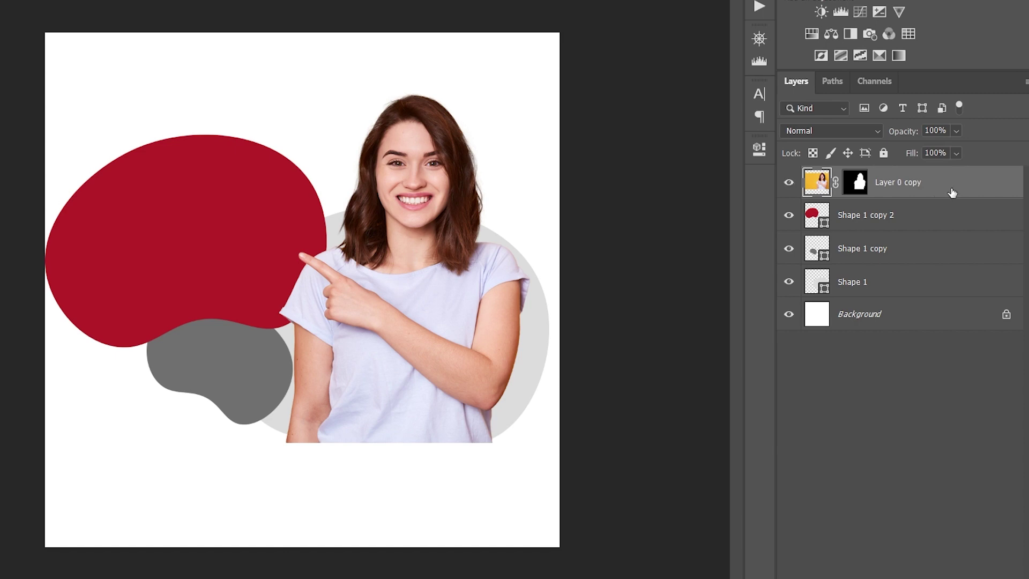
- Duplicate the woman's layer together with its mask
{"action": "key", "text": "ctrl+j"}
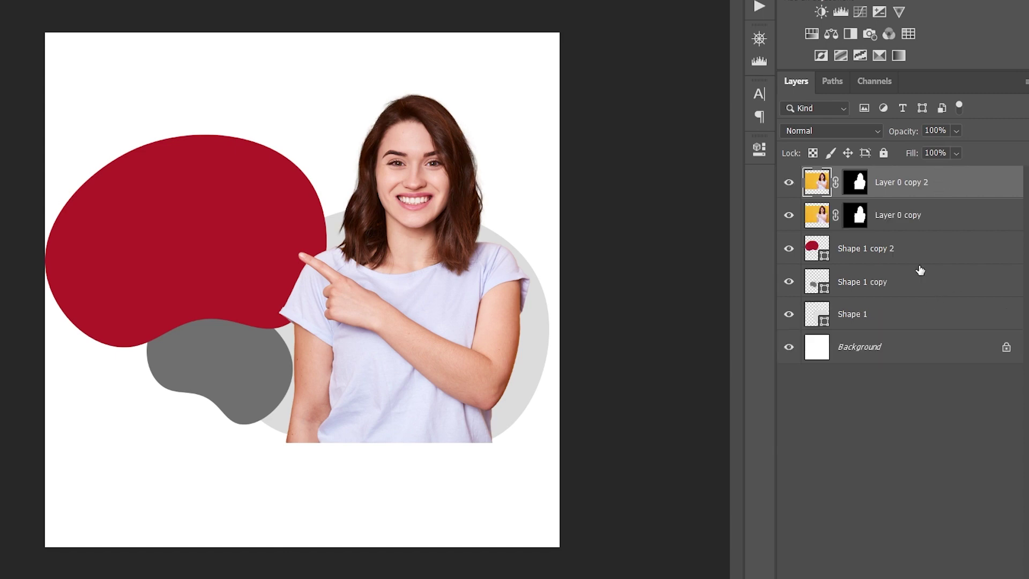
- Move the lower copy of the woman's layer directly above the light grey shape's layer and clip it to that shape
{"action": "left_click_drag", "start_coordinate": [935, 223], "coordinate": [935, 290]}
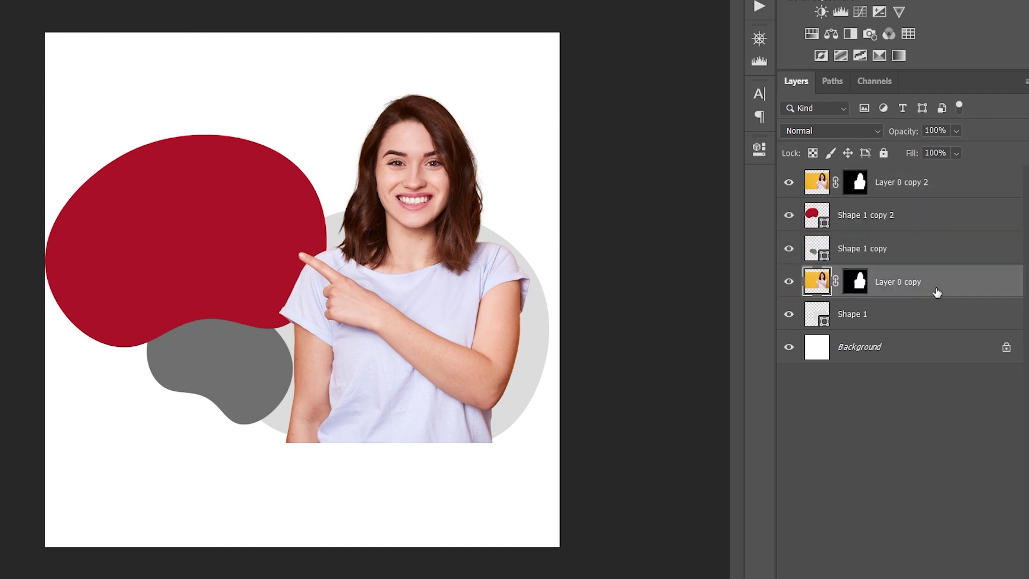
{"action": "left_click", "coordinate": [789, 314]}
{"action": "left_click", "coordinate": [789, 315]}
{"action": "left_click", "coordinate": [788, 321]}
{"action": "left_click", "coordinate": [788, 322]}
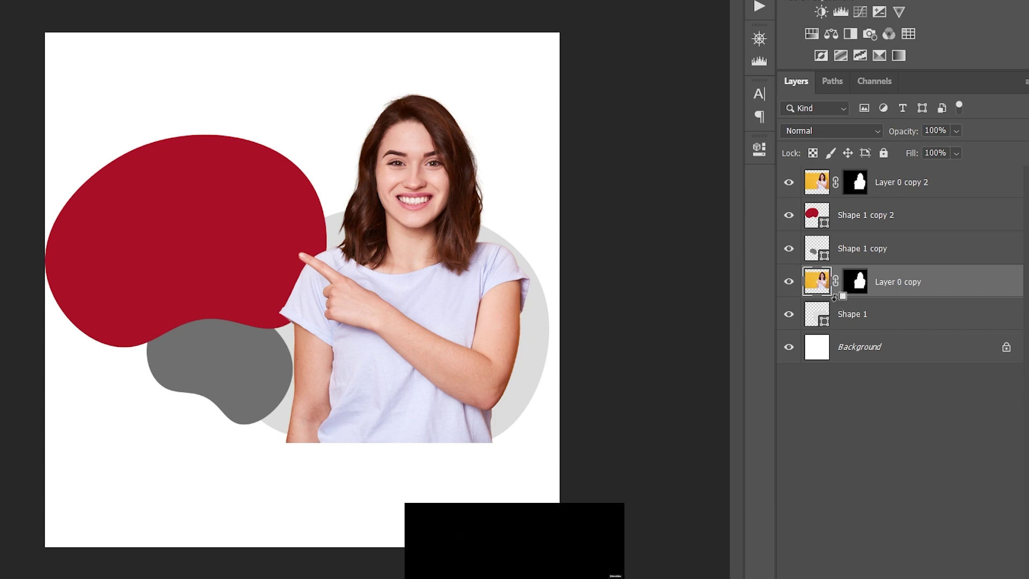
{"action": "left_click", "coordinate": [839, 298], "text": "alt"}
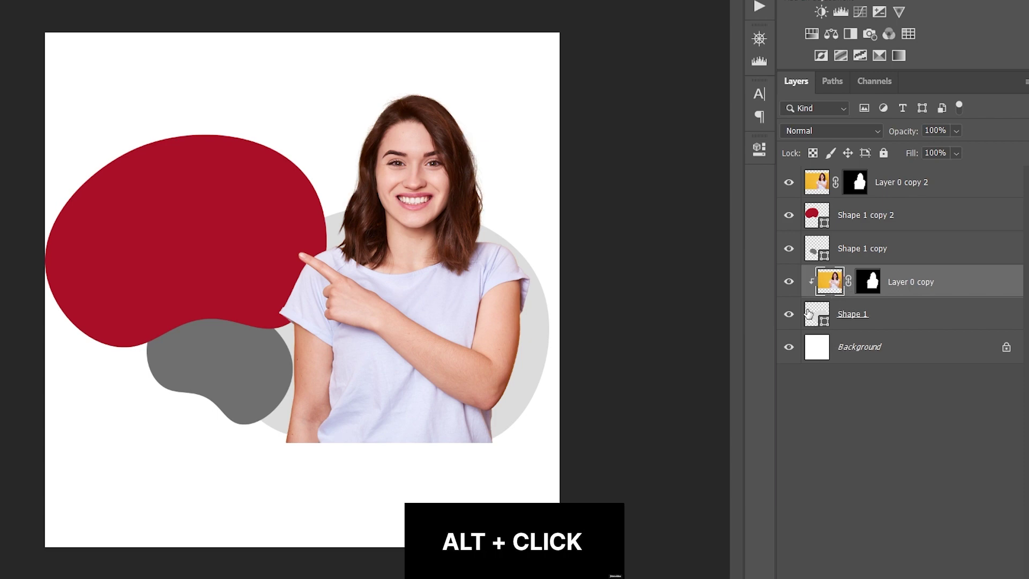
{"action": "left_click", "coordinate": [788, 182]}
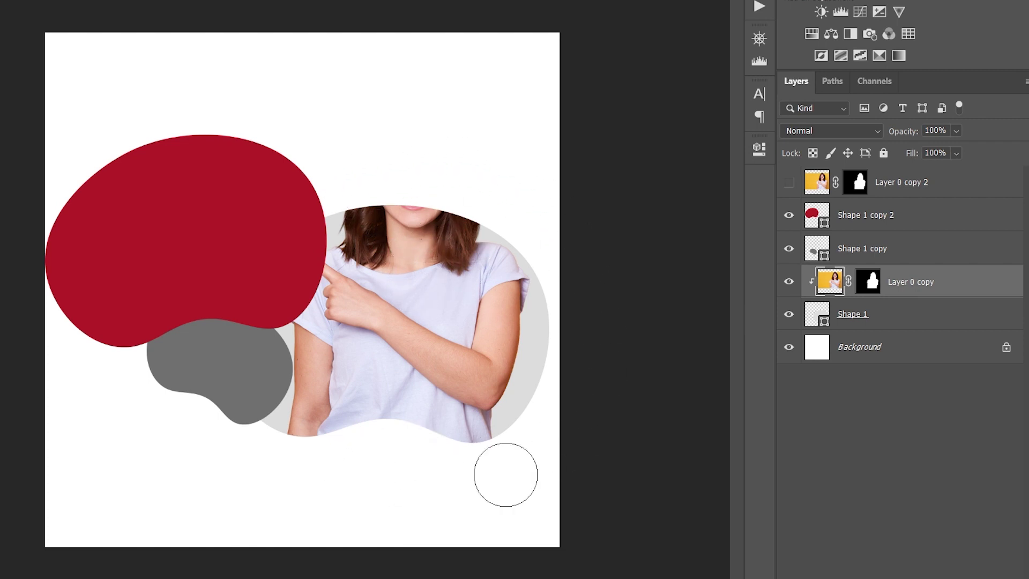
{"action": "left_click", "coordinate": [789, 184]}
- Paint black on the top woman copy's layer mask to hide her lower torso and forearm, including everything below the light grey shape
{"action": "left_click", "coordinate": [864, 185]}
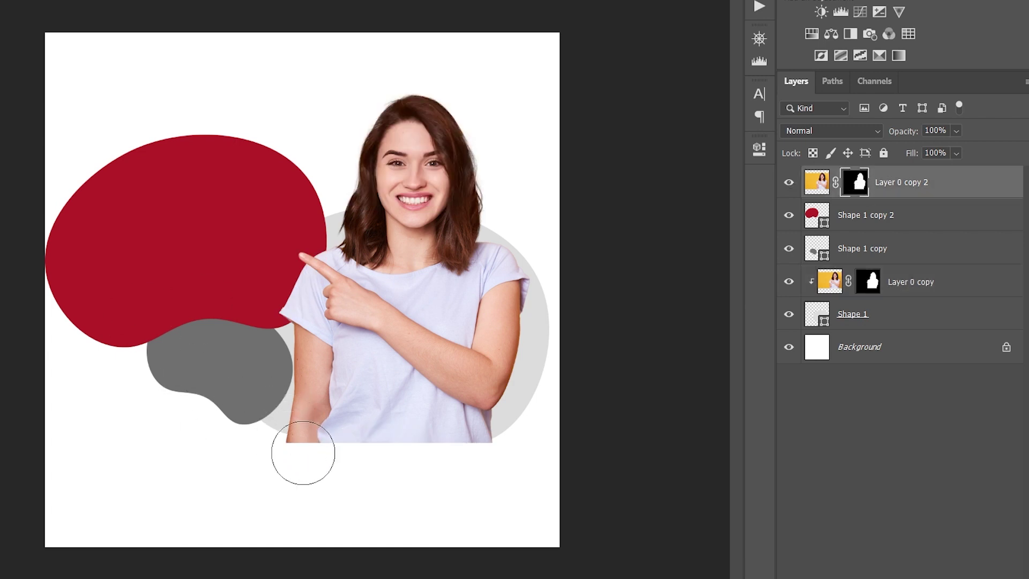
{"action": "left_click_drag", "start_coordinate": [303, 453], "coordinate": [468, 448]}
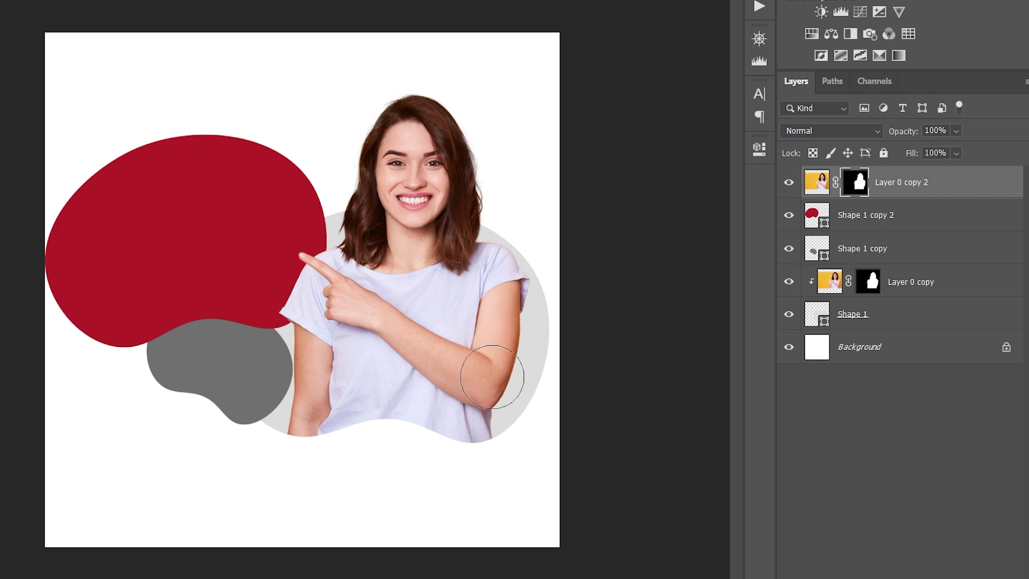
{"action": "left_click_drag", "start_coordinate": [413, 333], "coordinate": [404, 345]}
{"action": "left_click", "coordinate": [789, 282]}
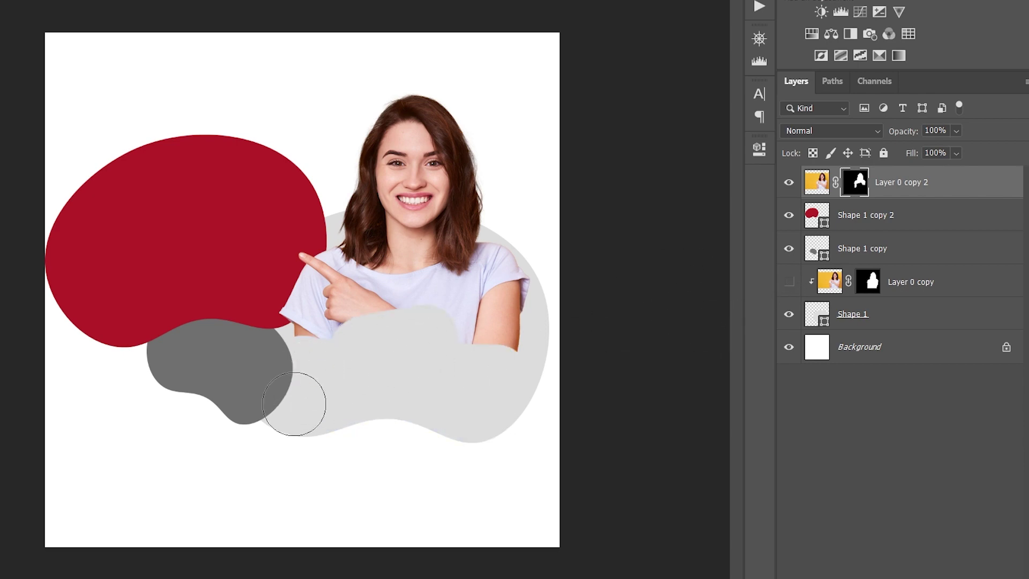
{"action": "left_click_drag", "start_coordinate": [477, 357], "coordinate": [499, 354]}
{"action": "left_click", "coordinate": [788, 282]}
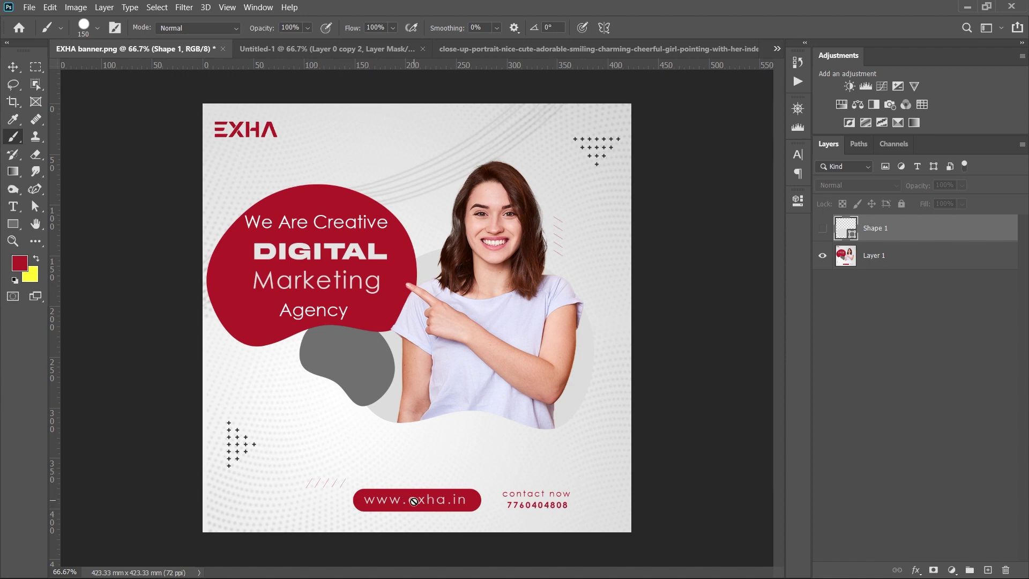
- Draw a rounded rectangle about 393 x 83 px above the web address on the EXHA banner and round its corners to 41.5 px
{"action": "right_click", "coordinate": [13, 224]}
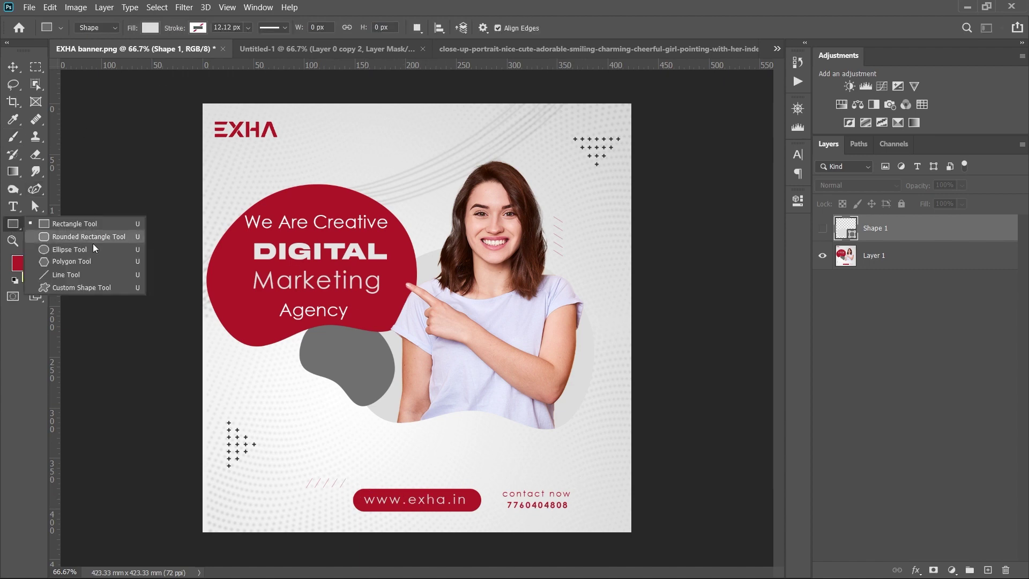
{"action": "left_click", "coordinate": [68, 242]}
{"action": "left_click_drag", "start_coordinate": [298, 443], "coordinate": [439, 472]}
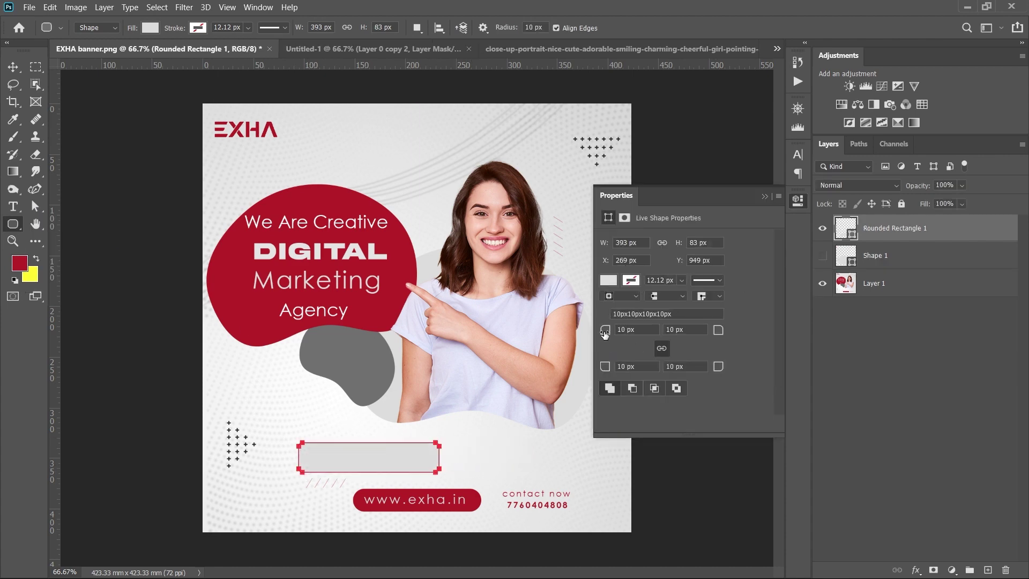
{"action": "left_click_drag", "start_coordinate": [605, 332], "coordinate": [697, 333]}
- Fill the new rounded rectangle with the recently used dark red and close its shape properties
{"action": "left_click", "coordinate": [608, 281]}
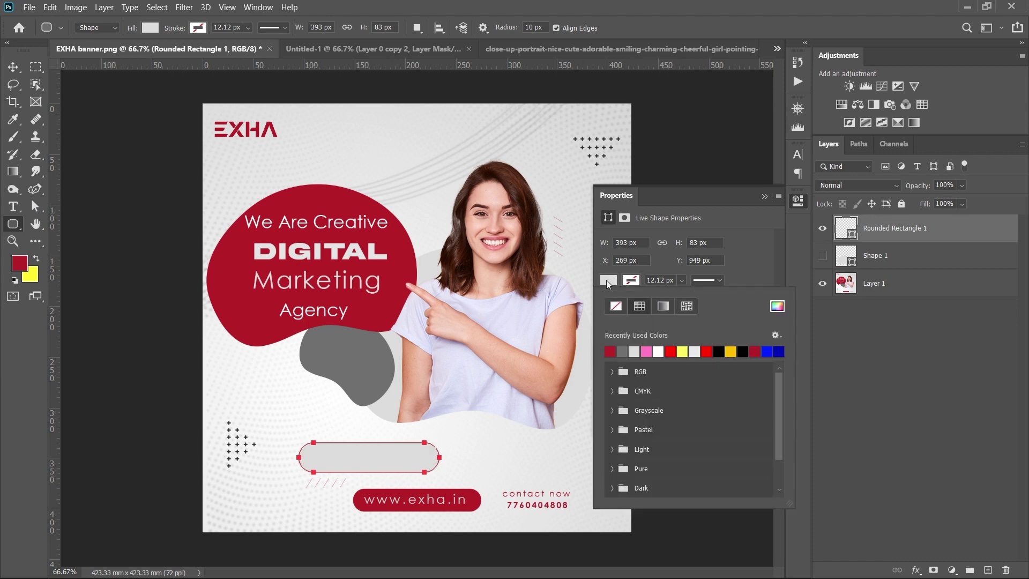
{"action": "key", "text": "i"}
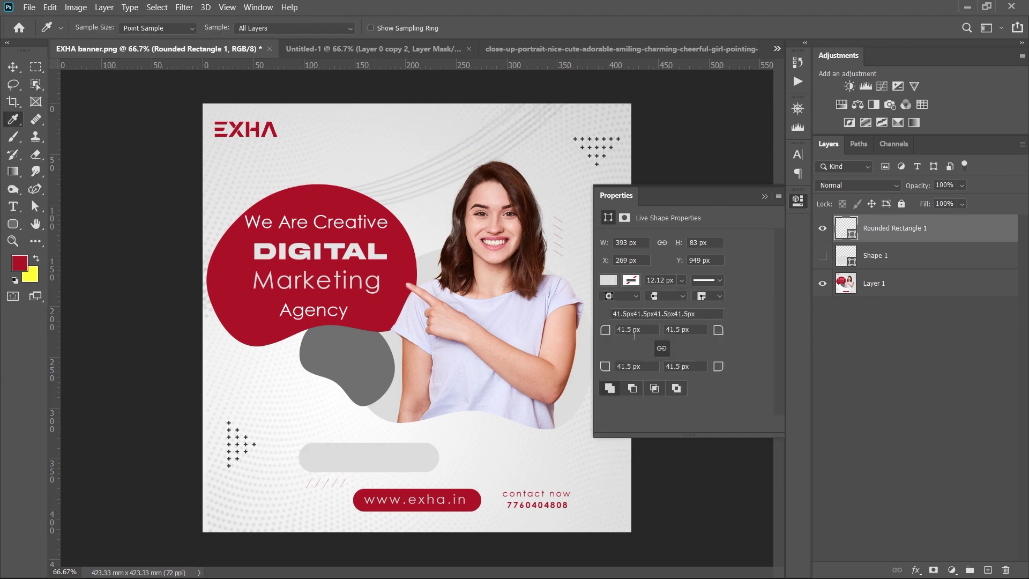
{"action": "left_click", "coordinate": [609, 281]}
{"action": "left_click", "coordinate": [614, 348]}
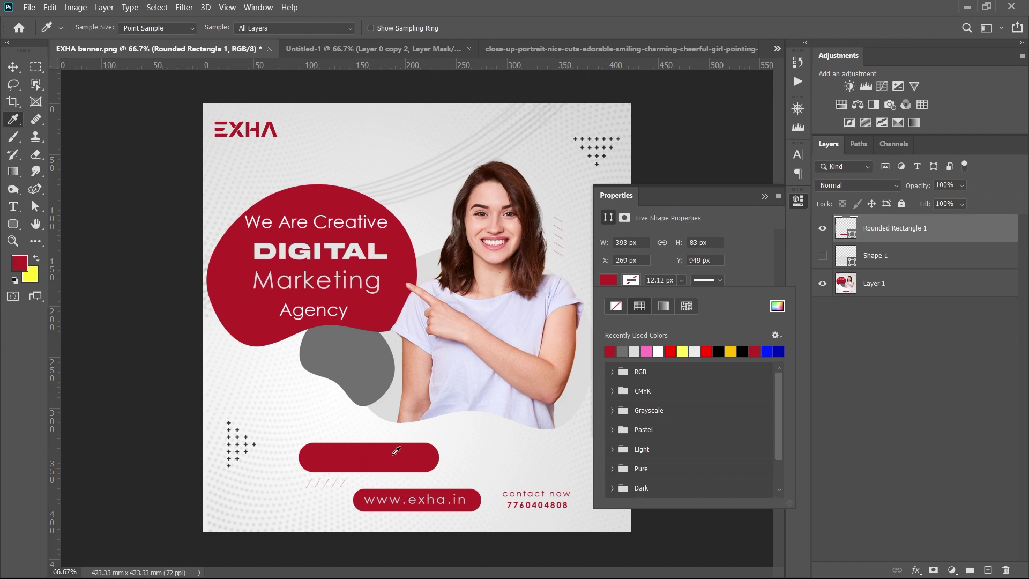
{"action": "left_click", "coordinate": [781, 203]}
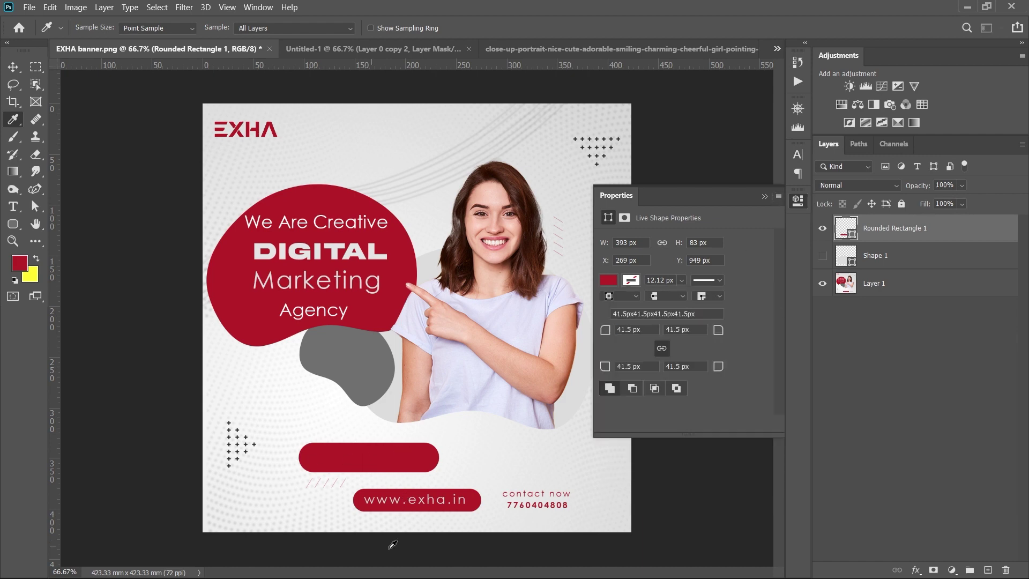
{"action": "left_click", "coordinate": [766, 196]}
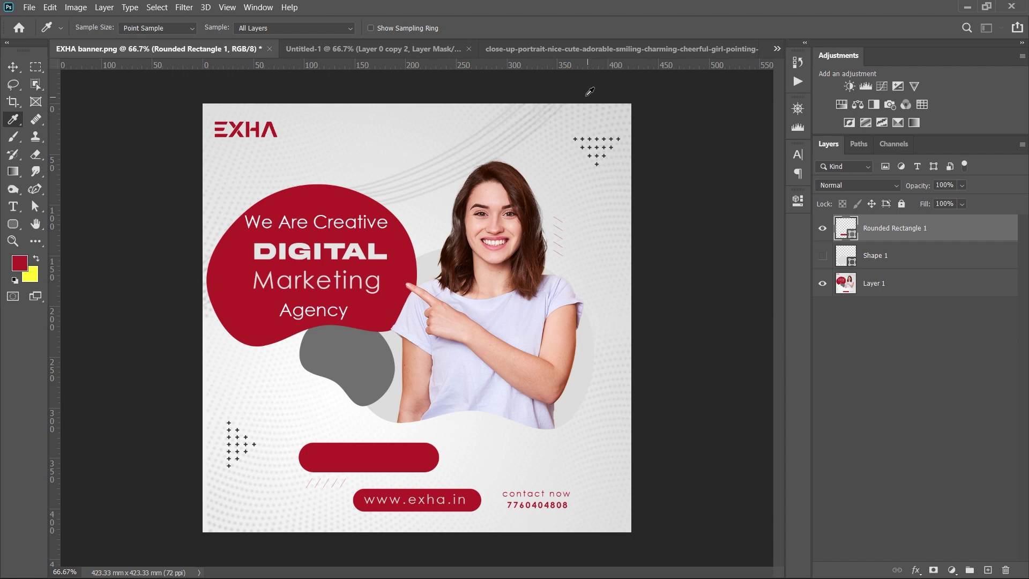
- Switch to the Untitled-1 document and draw a bar about 356 x 41 px with fully rounded ends below the dark grey shape
{"action": "left_click", "coordinate": [399, 54]}
{"action": "key", "text": "d"}
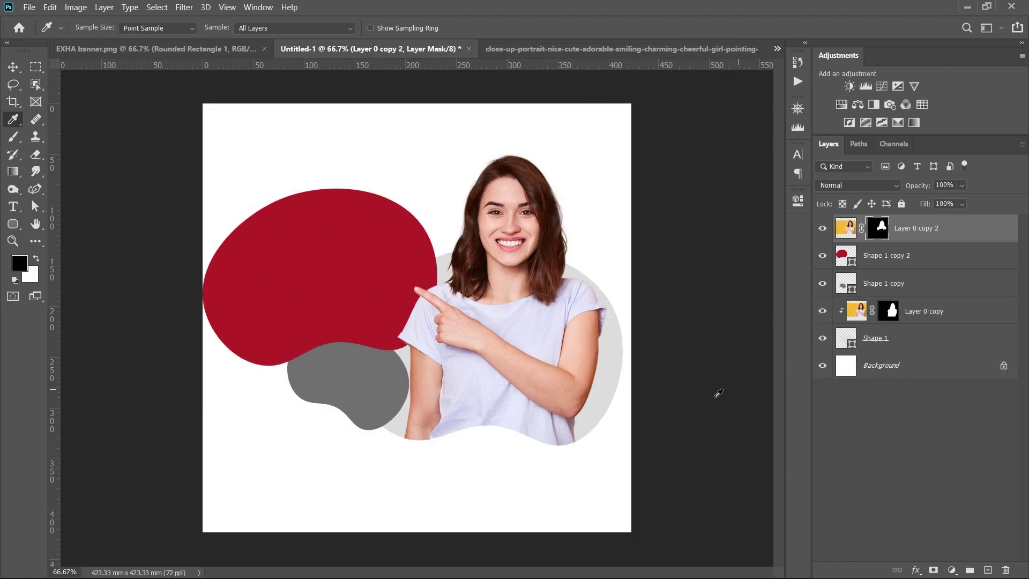
{"action": "left_click", "coordinate": [16, 230]}
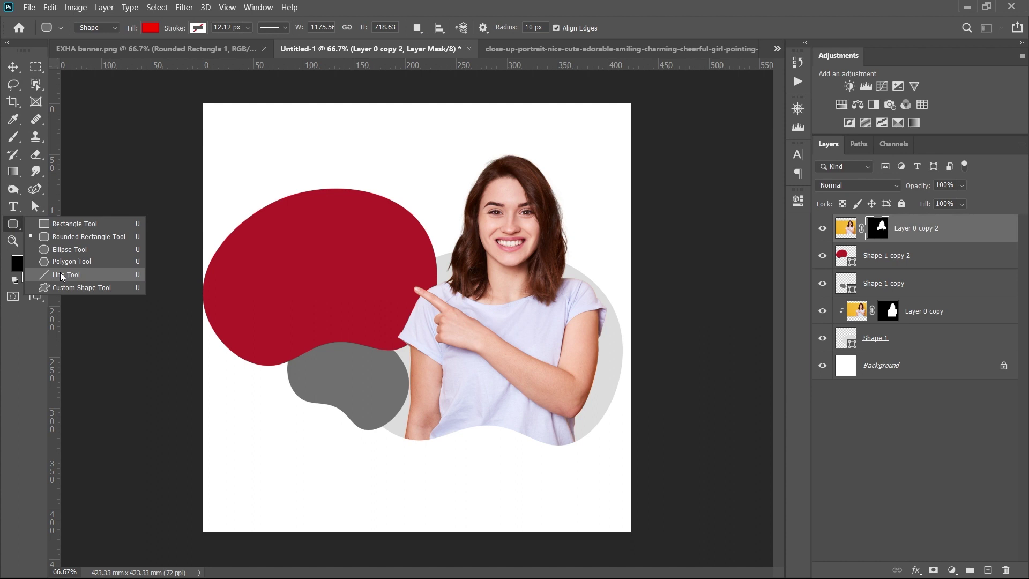
{"action": "left_click", "coordinate": [80, 236]}
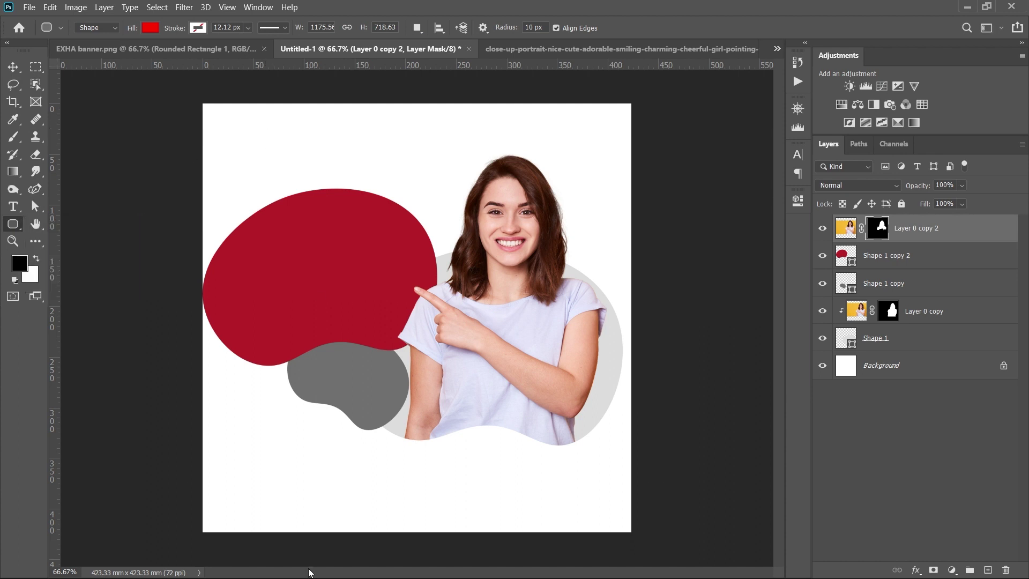
{"action": "left_click_drag", "start_coordinate": [245, 464], "coordinate": [374, 479]}
{"action": "left_click_drag", "start_coordinate": [605, 331], "coordinate": [796, 406]}
- Fill the rounded bar with black and close its shape properties
{"action": "left_click", "coordinate": [611, 281]}
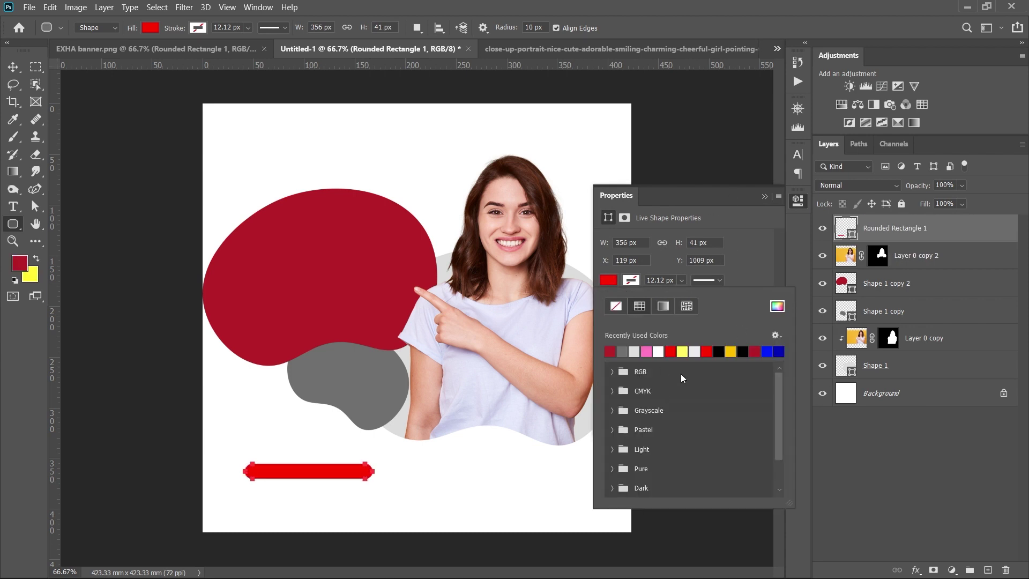
{"action": "left_click", "coordinate": [718, 351]}
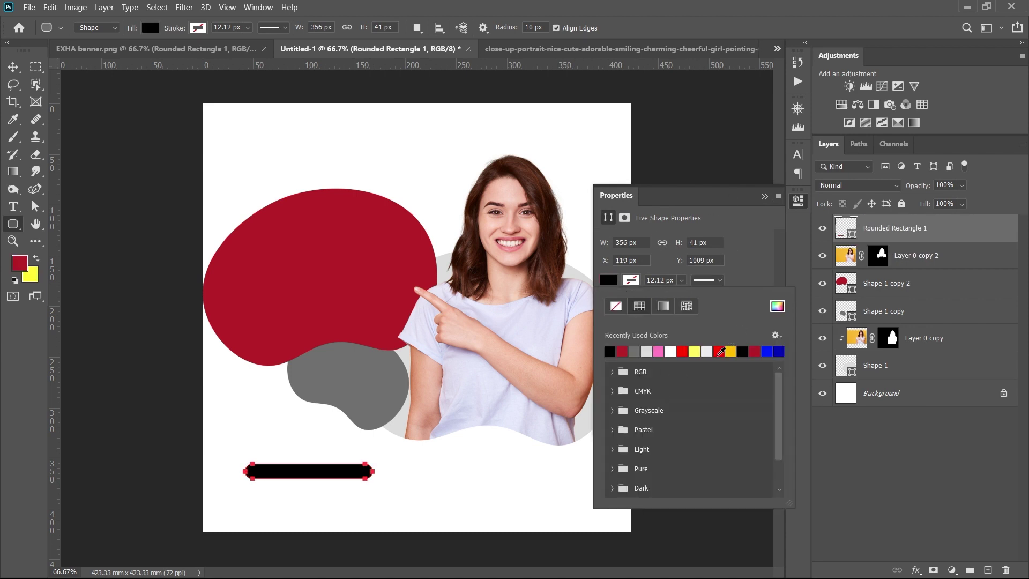
{"action": "left_click", "coordinate": [766, 198]}
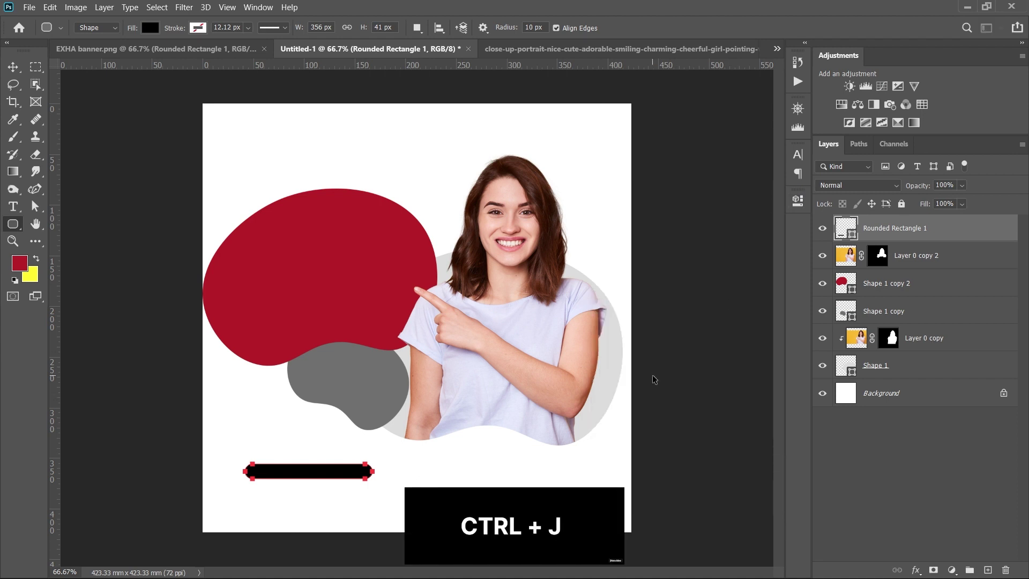
- Duplicate the black bar, rotate the copy by -90 degrees, and merge both bars into one plus-shaped layer
{"action": "key", "text": "ctrl+j"}
{"action": "key", "text": "ctrl+t"}
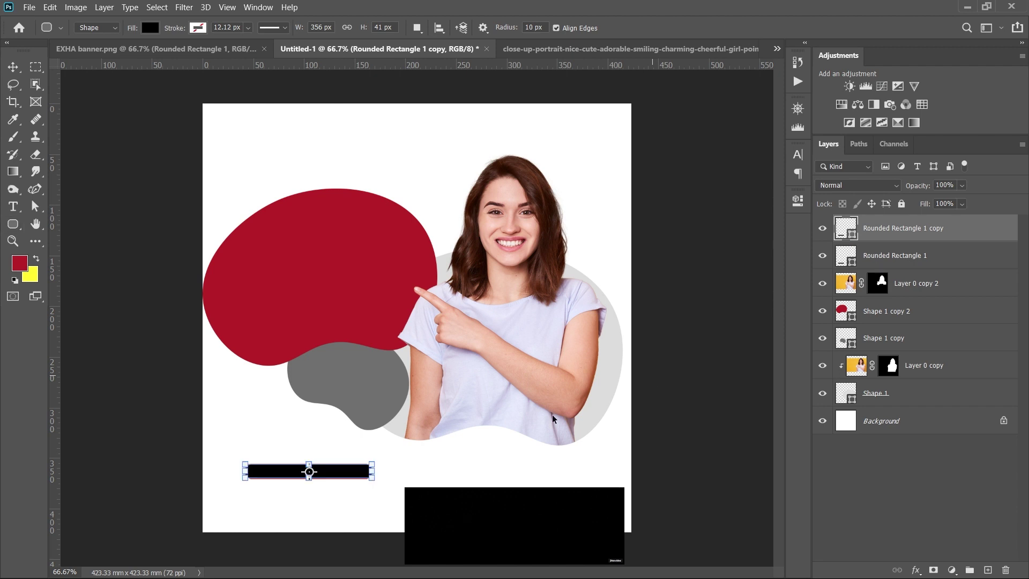
{"action": "left_click_drag", "start_coordinate": [386, 435], "coordinate": [300, 402]}
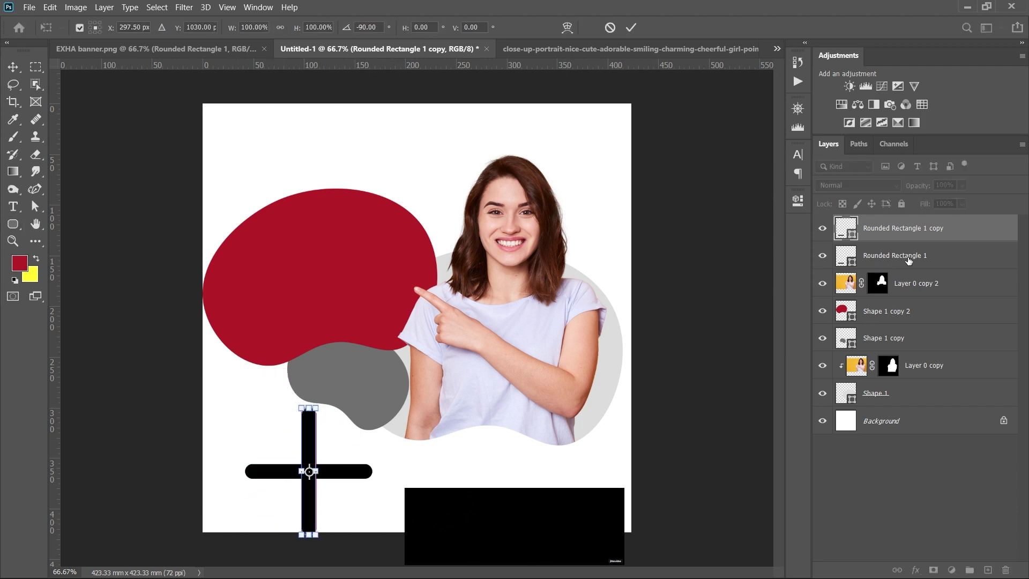
{"action": "left_click", "coordinate": [909, 261], "text": "shift"}
{"action": "key", "text": "ctrl+e"}
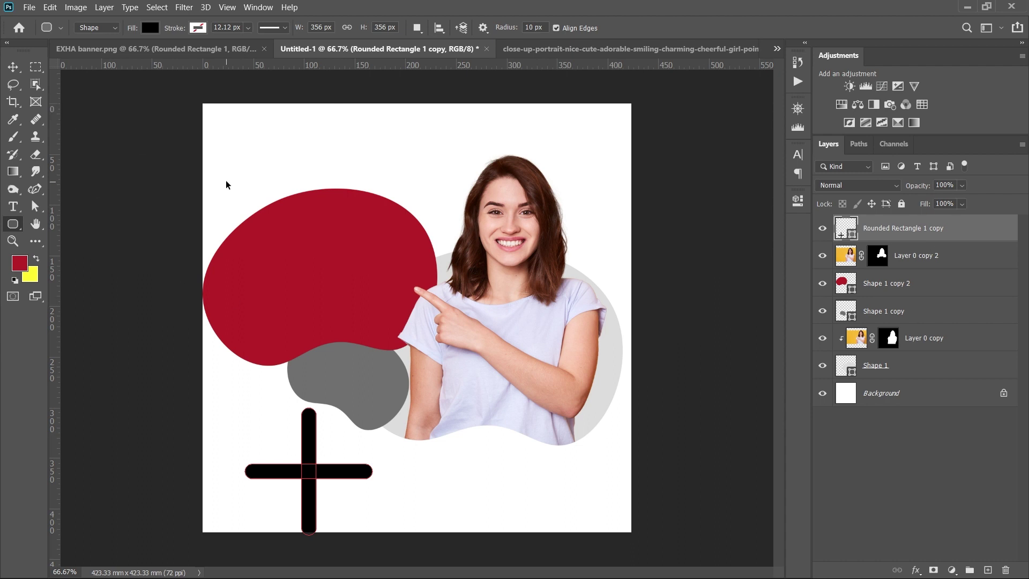
- Scale the plus sign down to about 112 x 112 px, place it above the red shape and deselect its layer
{"action": "key", "text": "ctrl+t"}
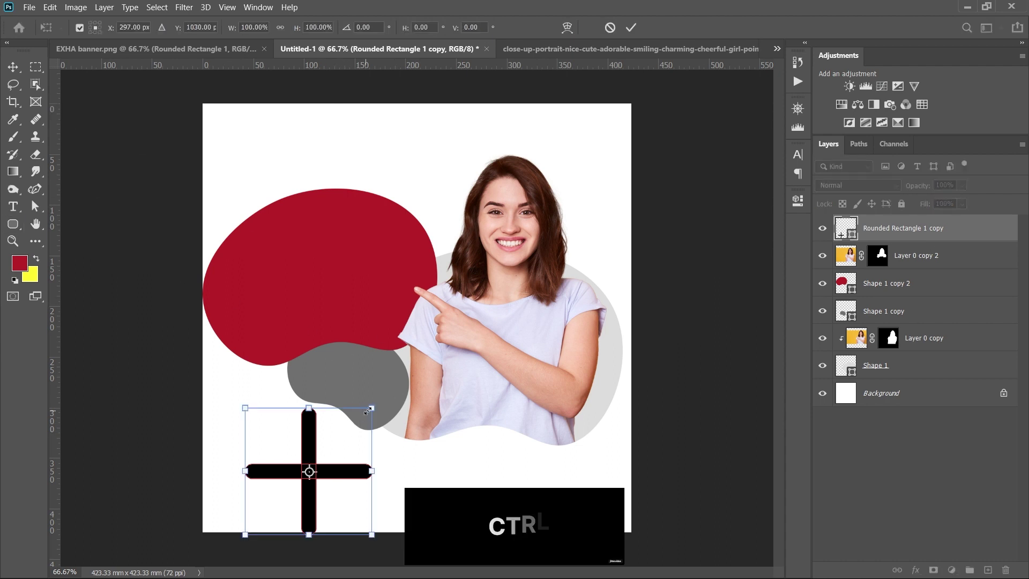
{"action": "left_click_drag", "start_coordinate": [371, 410], "coordinate": [293, 468]}
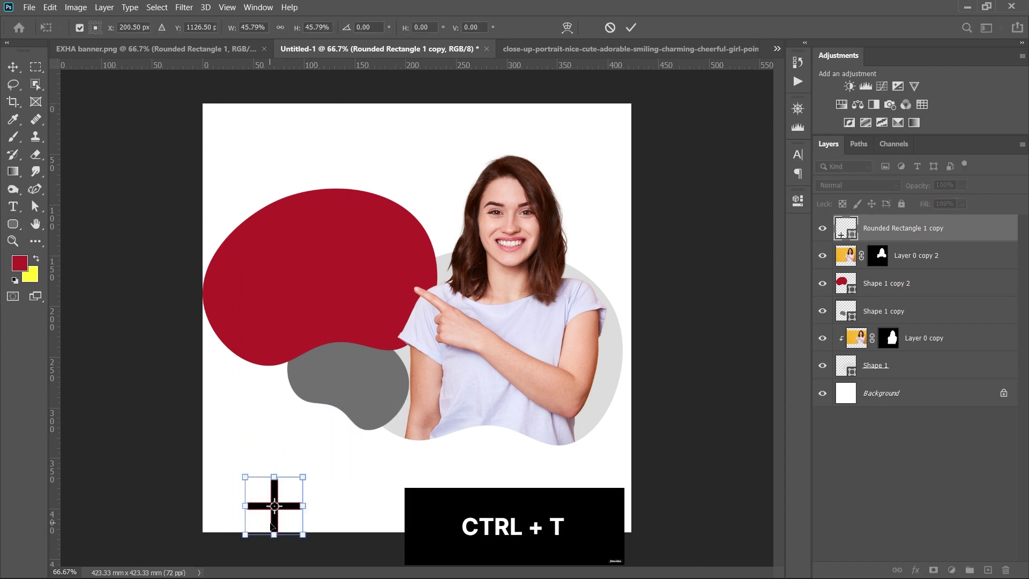
{"action": "left_click_drag", "start_coordinate": [284, 508], "coordinate": [276, 162]}
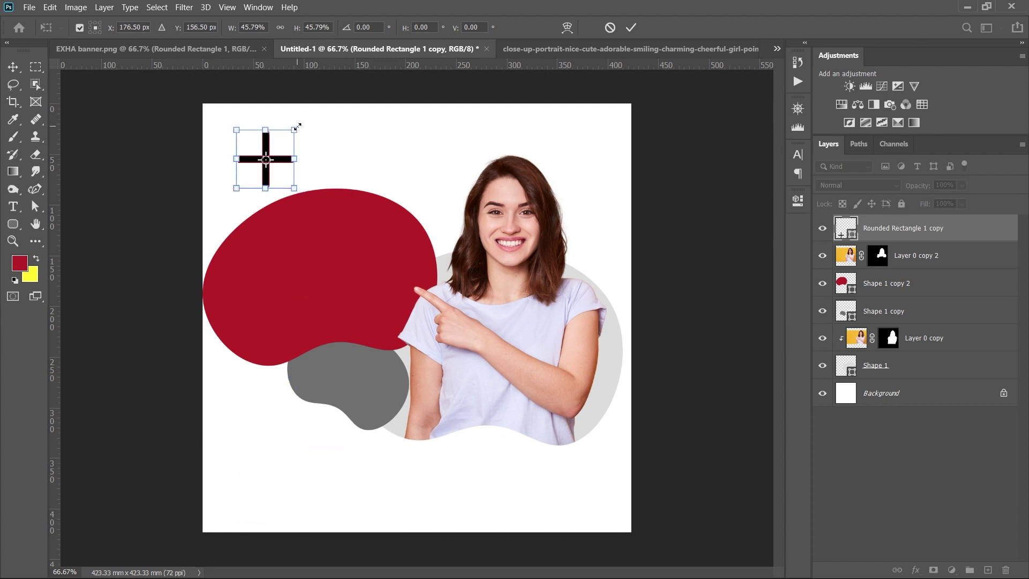
{"action": "left_click_drag", "start_coordinate": [298, 127], "coordinate": [276, 149]}
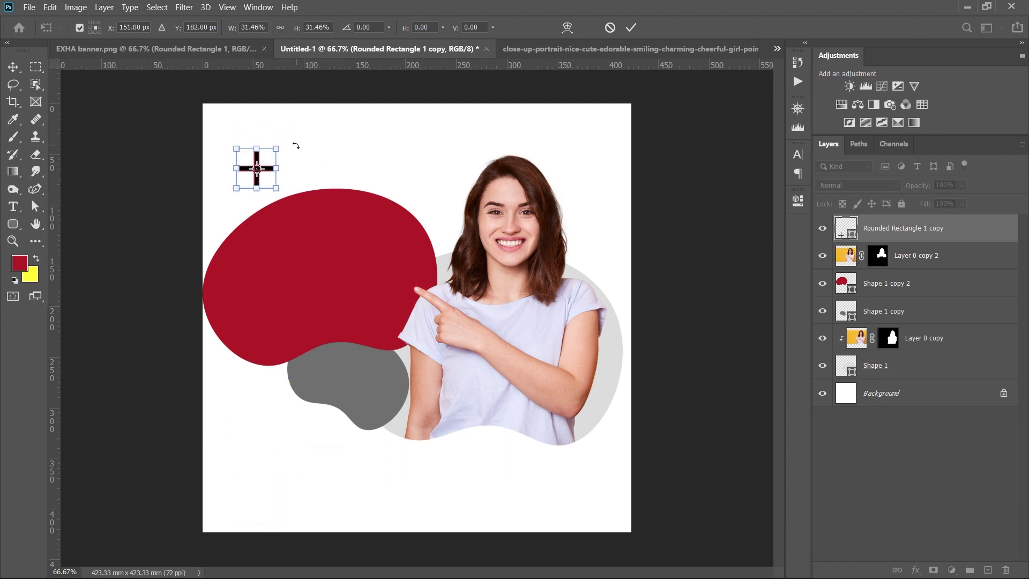
{"action": "left_click", "coordinate": [631, 28]}
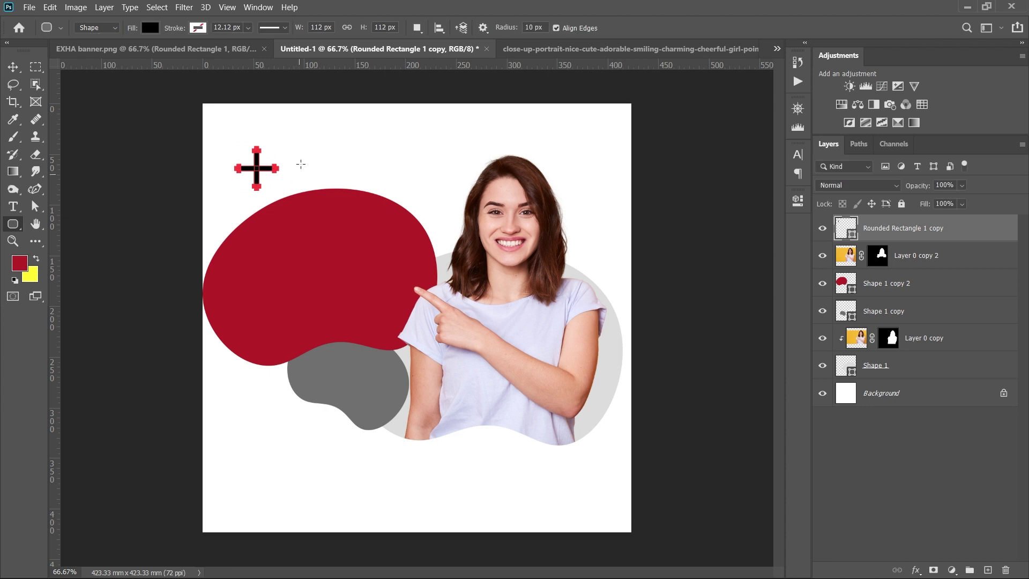
{"action": "left_click", "coordinate": [23, 70]}
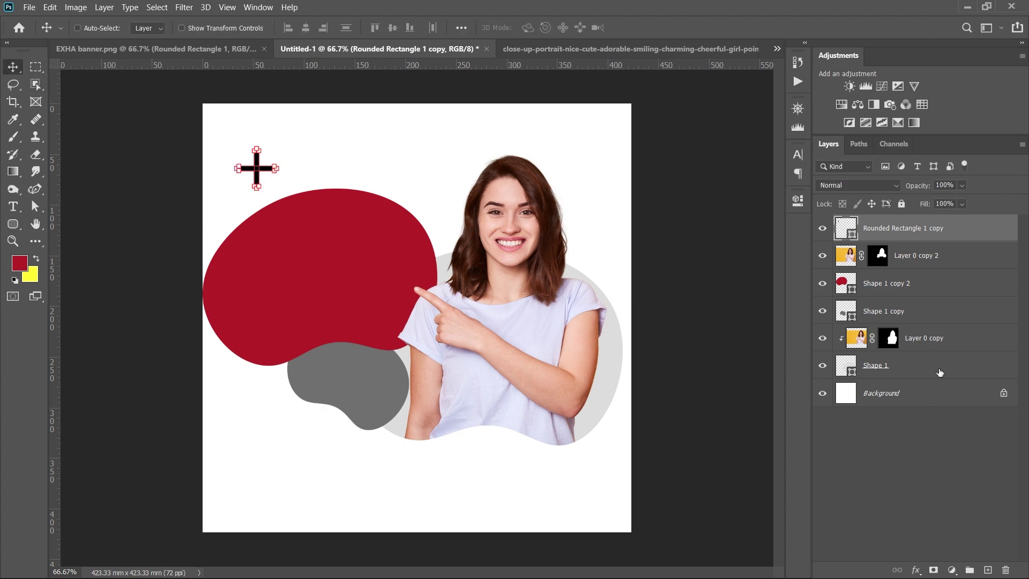
{"action": "left_click", "coordinate": [909, 446]}
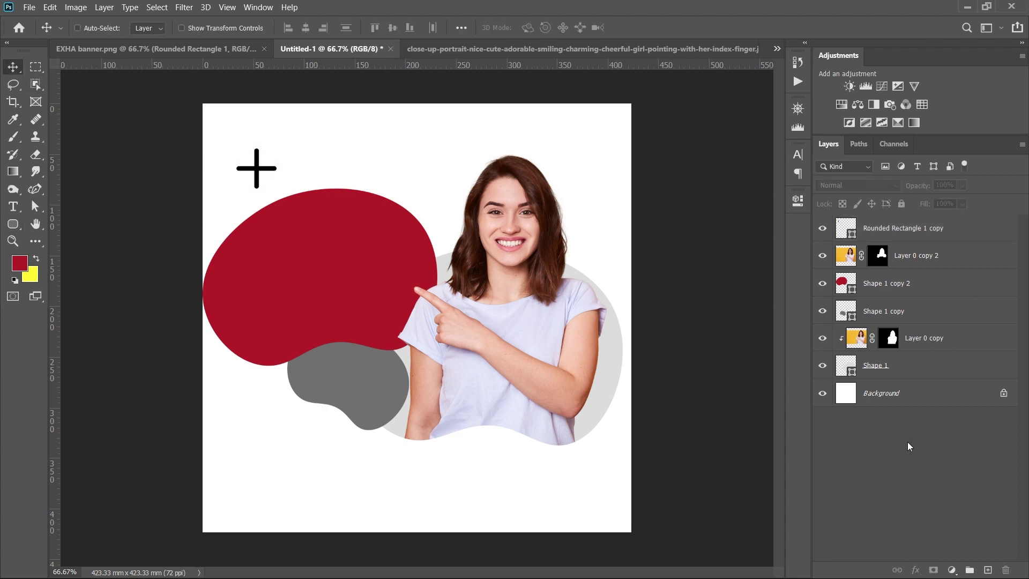
- Add a 6 px outside stroke in black (000000) to the plus sign's layer
{"action": "left_click", "coordinate": [976, 241]}
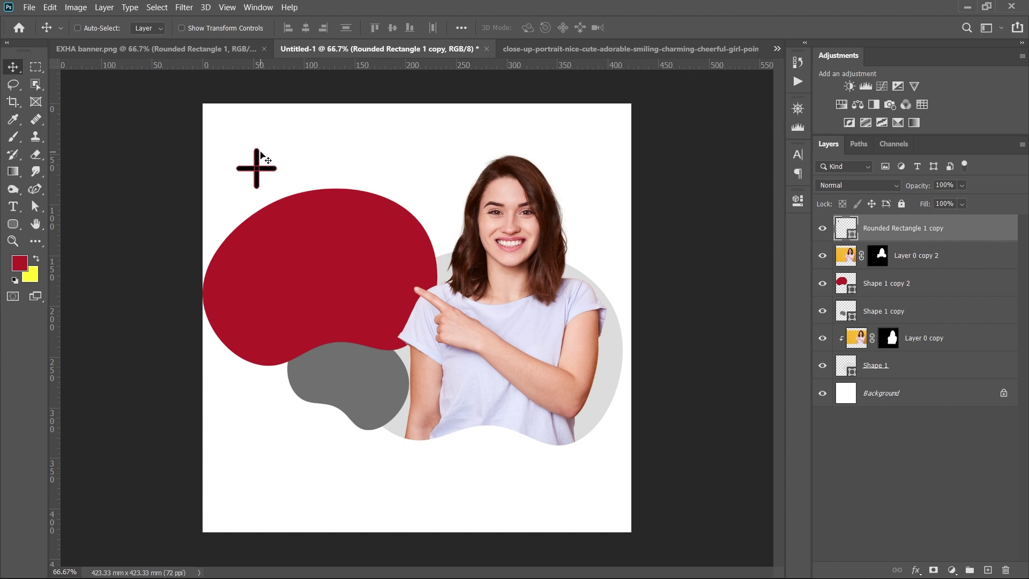
{"action": "double_click", "coordinate": [969, 237]}
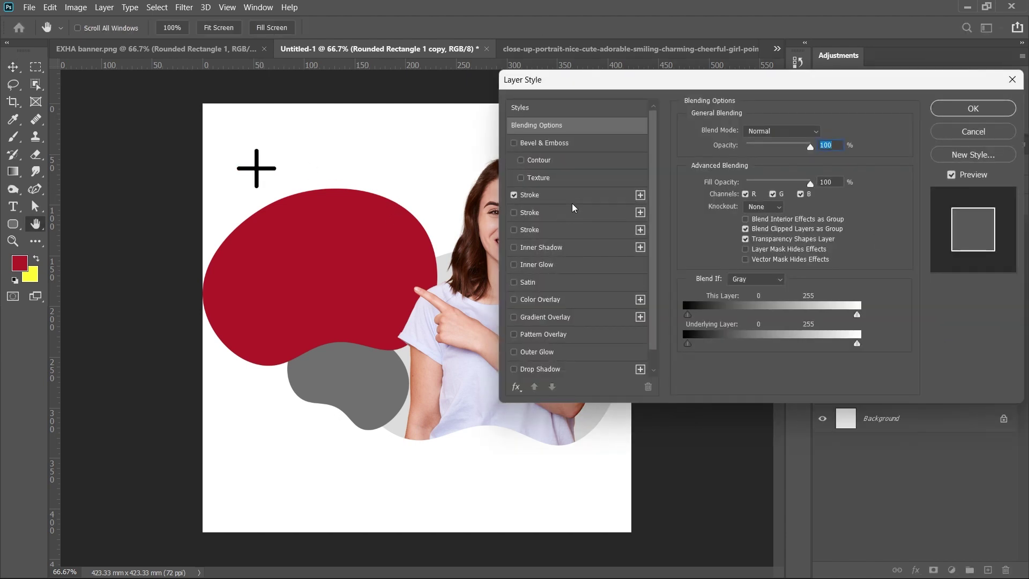
{"action": "left_click", "coordinate": [571, 199]}
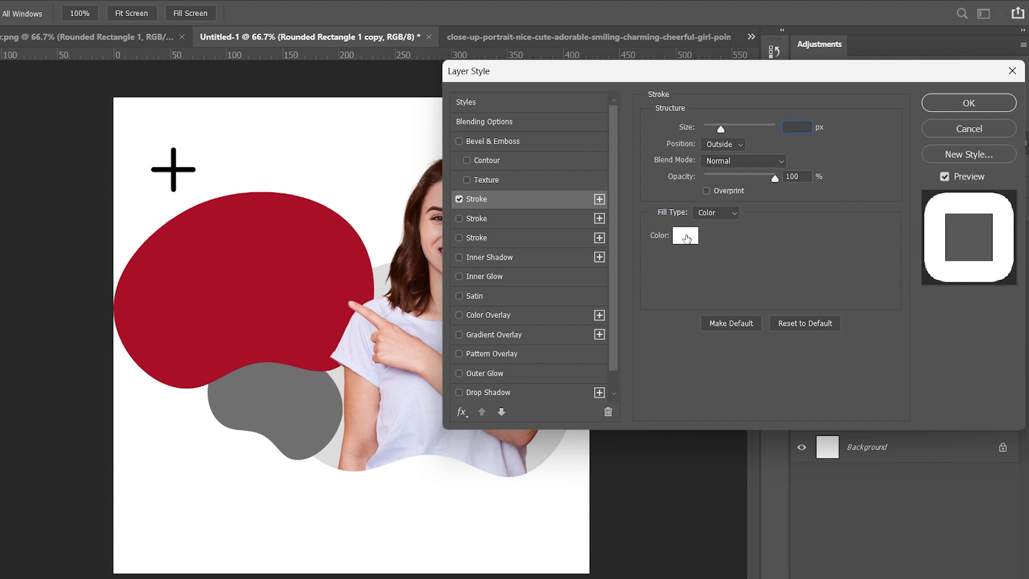
{"action": "left_click", "coordinate": [687, 238]}
{"action": "type", "text": "000000"}
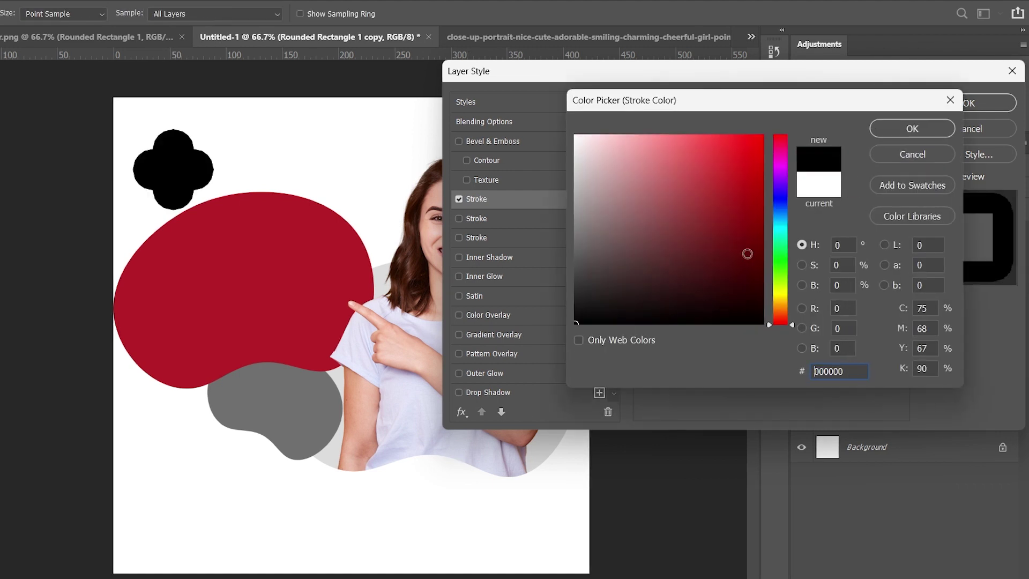
{"action": "left_click", "coordinate": [902, 131]}
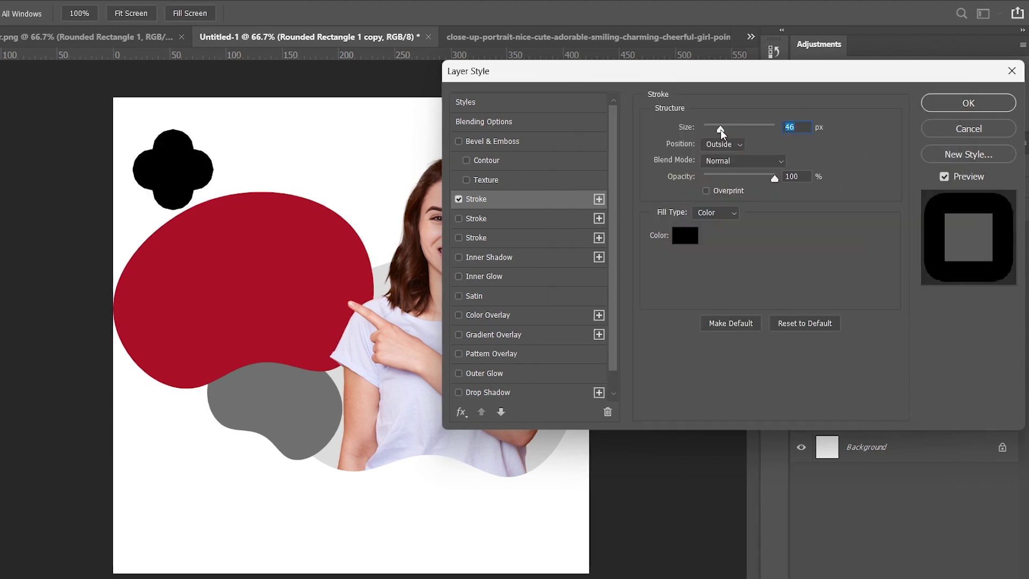
{"action": "left_click_drag", "start_coordinate": [720, 130], "coordinate": [709, 133]}
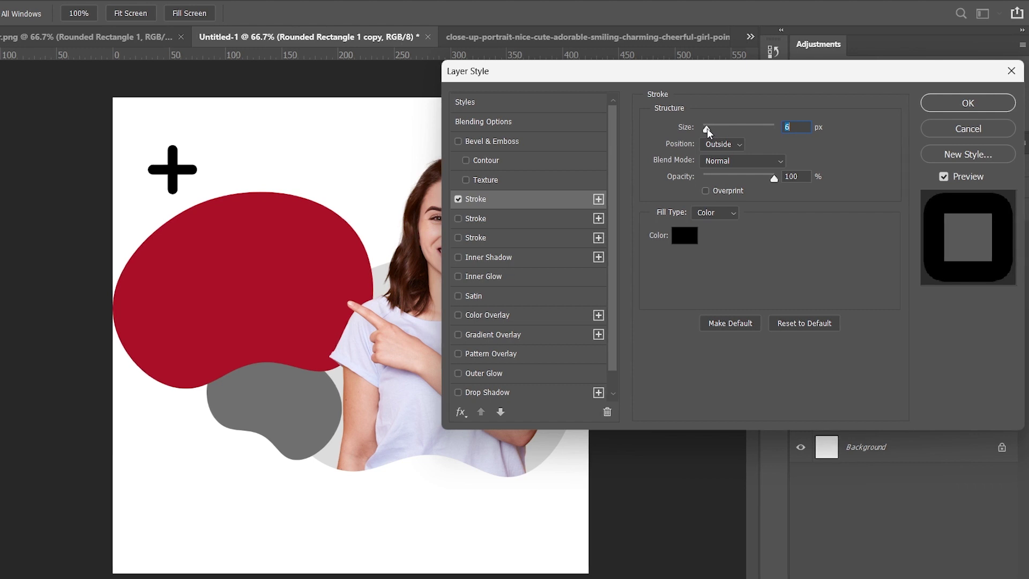
{"action": "left_click", "coordinate": [968, 103]}
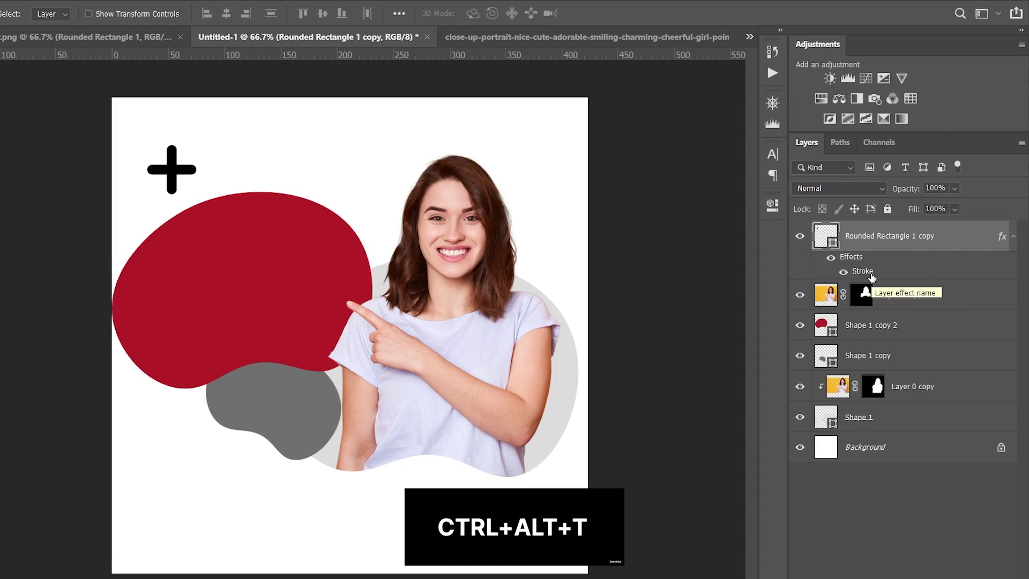
- Duplicate the plus sign with a transform and place the copy 200 px to the right of the original
{"action": "key", "text": "ctrl+alt+t"}
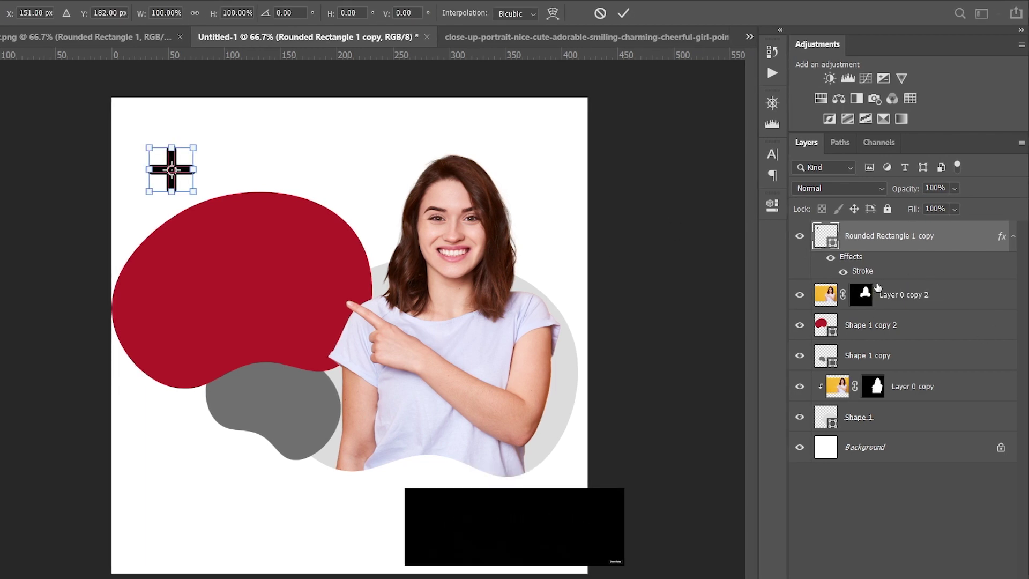
{"action": "key", "text": "shift+Right"}
{"action": "key", "text": "shift+Right"}
{"action": "key", "text": "shift+Right"}
{"action": "key", "text": "shift+Right"}
{"action": "key", "text": "shift+Right"}
{"action": "key", "text": "shift+Right"}
{"action": "key", "text": "shift+Right"}
{"action": "key", "text": "shift+Right"}
{"action": "key", "text": "shift+Right"}
{"action": "key", "text": "shift+Right"}
{"action": "key", "text": "shift+Right"}
{"action": "key", "text": "shift+Right"}
{"action": "key", "text": "shift+Right"}
{"action": "key", "text": "shift+Right"}
{"action": "key", "text": "shift+Right"}
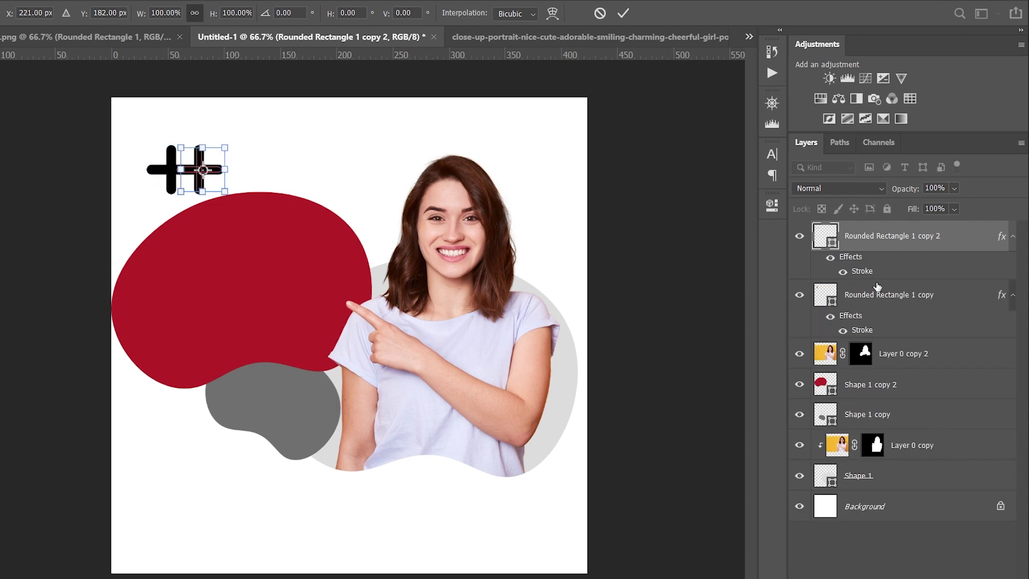
{"action": "key", "text": "shift+Right"}
{"action": "key", "text": "shift+Right"}
{"action": "key", "text": "shift+Right"}
{"action": "key", "text": "shift+Right"}
{"action": "key", "text": "shift+Right"}
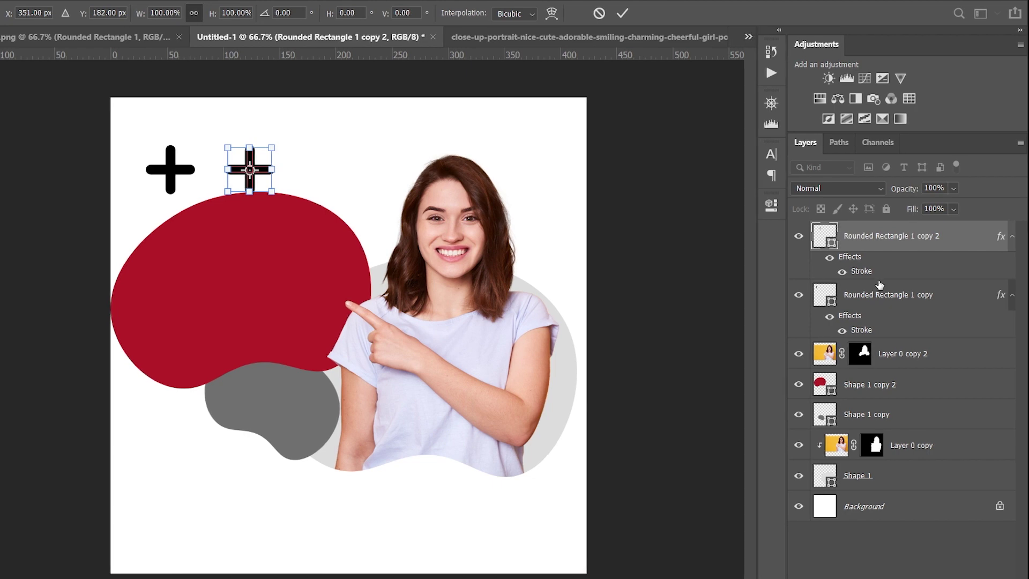
{"action": "left_click", "coordinate": [622, 14]}
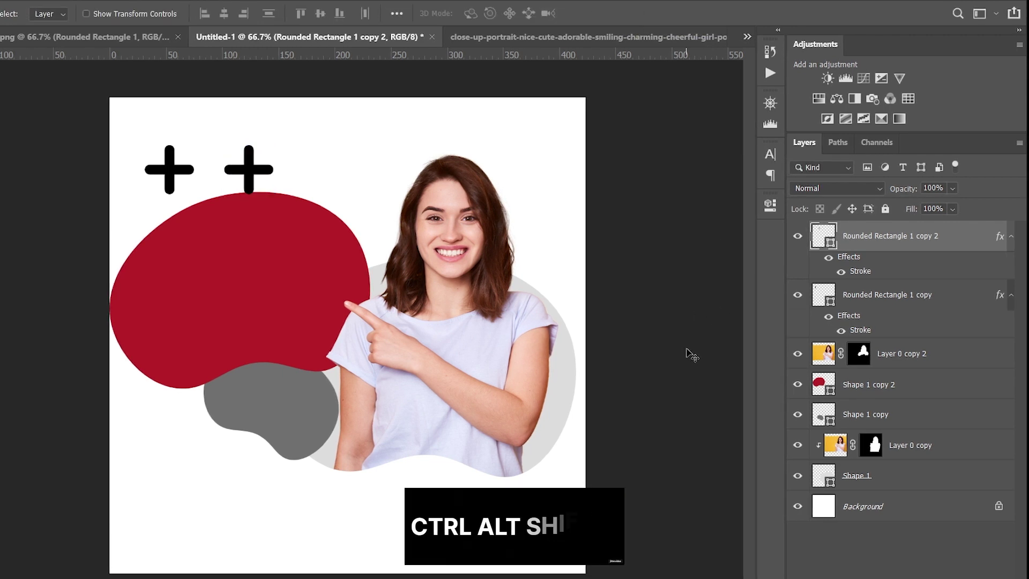
- Repeat the duplicating transform five times to extend the plus signs into an evenly spaced row of seven
{"action": "key", "text": "ctrl+alt+shift+t"}
{"action": "key", "text": "ctrl+alt+shift+t"}
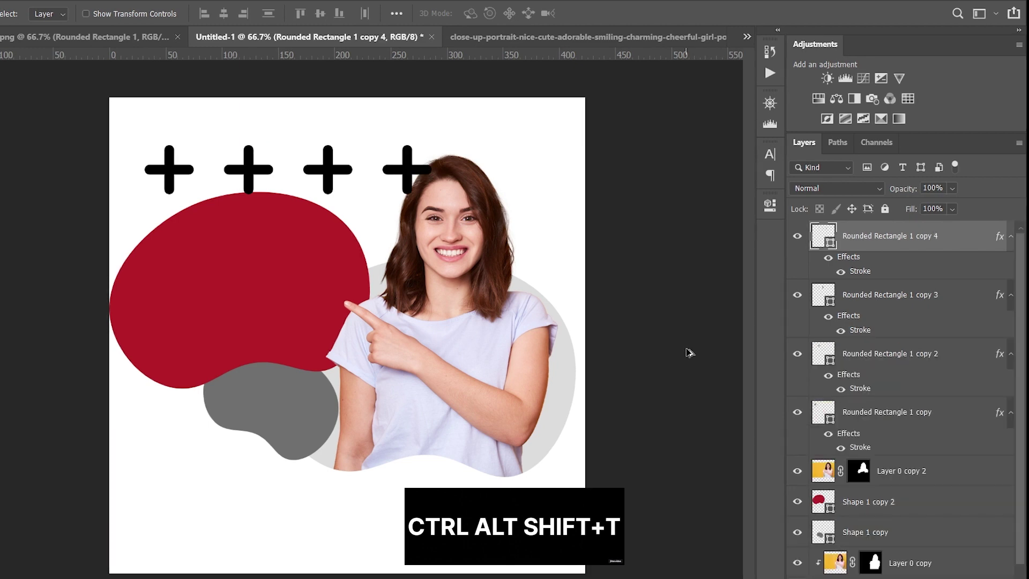
{"action": "key", "text": "ctrl+alt+shift+t"}
{"action": "key", "text": "ctrl+alt+shift+t"}
{"action": "key", "text": "ctrl+alt+shift+t"}
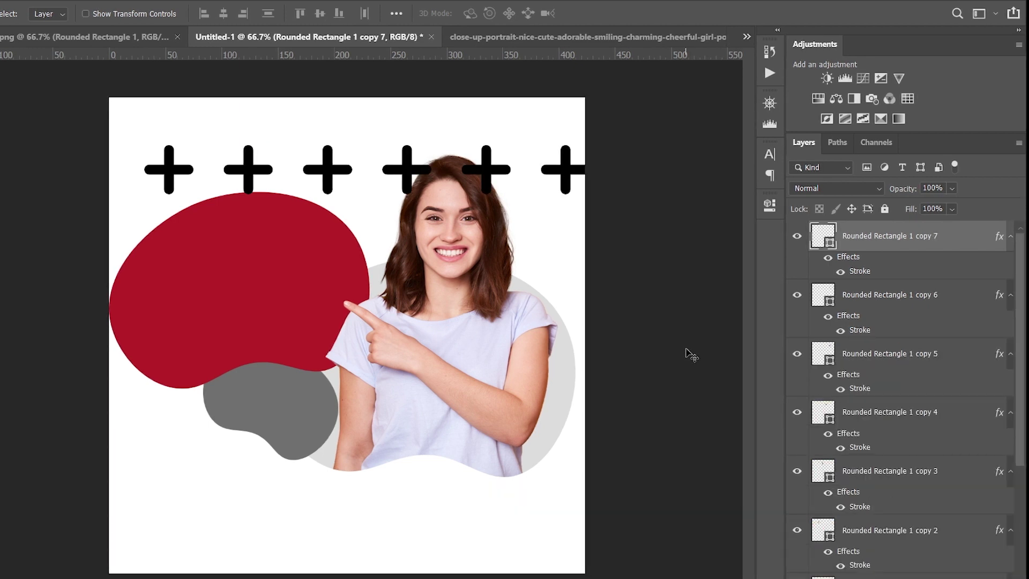
- Hide the three topmost plus-sign layers and show them again to check which signs they hold
{"action": "left_click", "coordinate": [798, 238]}
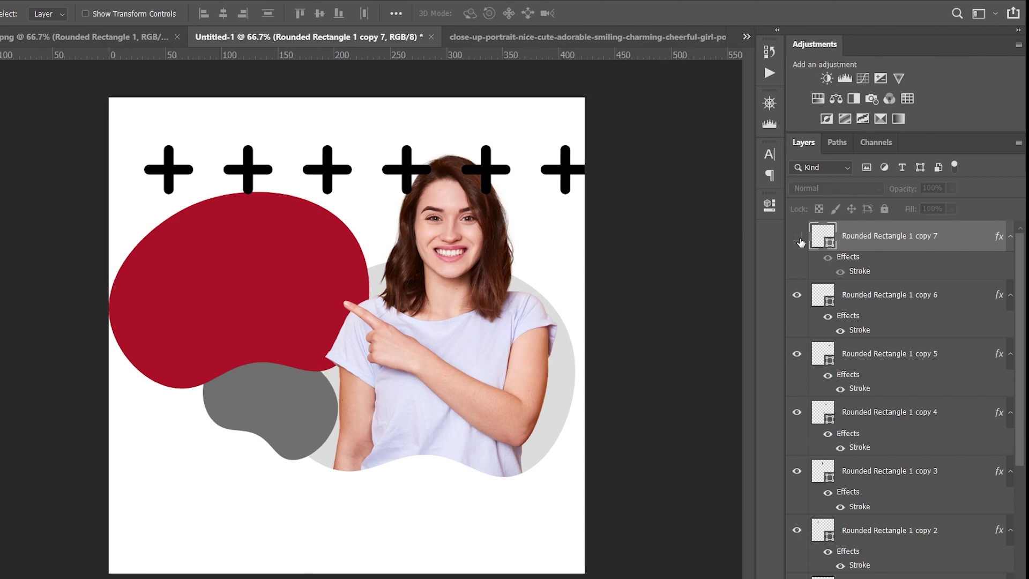
{"action": "left_click", "coordinate": [797, 296]}
{"action": "left_click", "coordinate": [798, 354]}
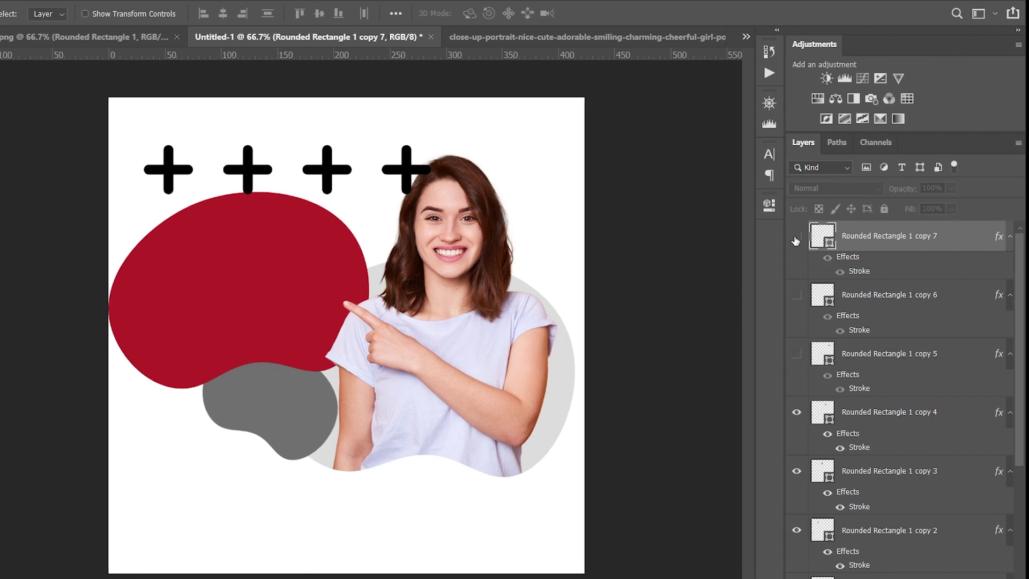
{"action": "left_click_drag", "start_coordinate": [795, 241], "coordinate": [797, 354]}
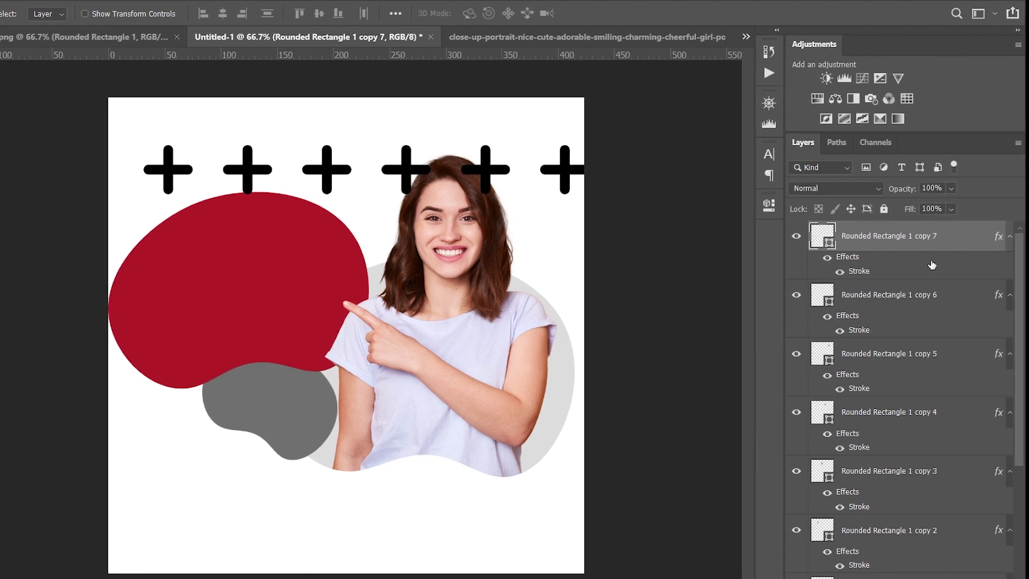
- Select all seven plus-sign layers and merge them into one layer
{"action": "scroll", "coordinate": [962, 334], "scroll_direction": "down", "scroll_amount": 3}
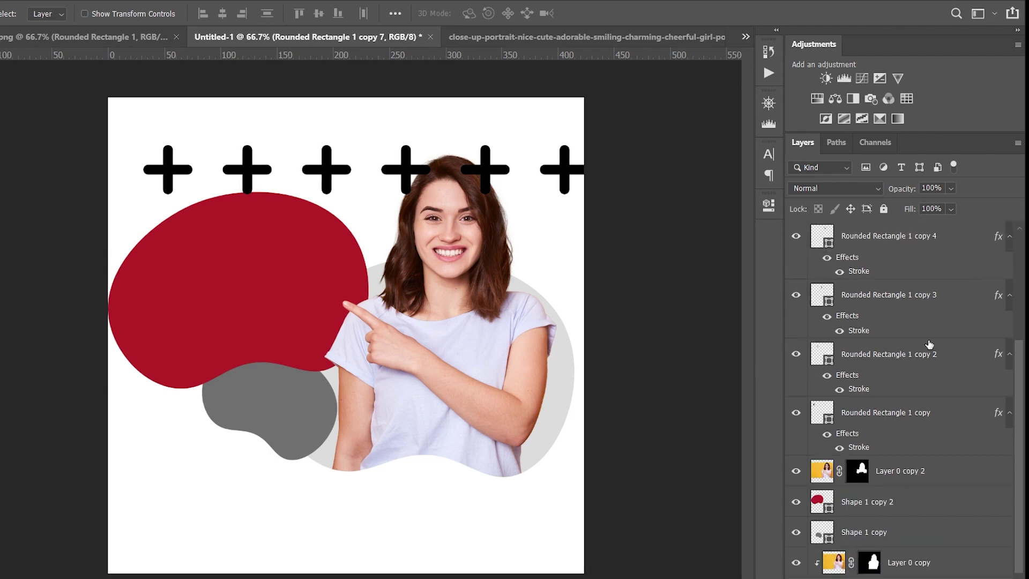
{"action": "scroll", "coordinate": [929, 344], "scroll_direction": "up", "scroll_amount": 3}
{"action": "scroll", "coordinate": [957, 412], "scroll_direction": "down", "scroll_amount": 3}
{"action": "left_click", "coordinate": [900, 420], "text": "shift"}
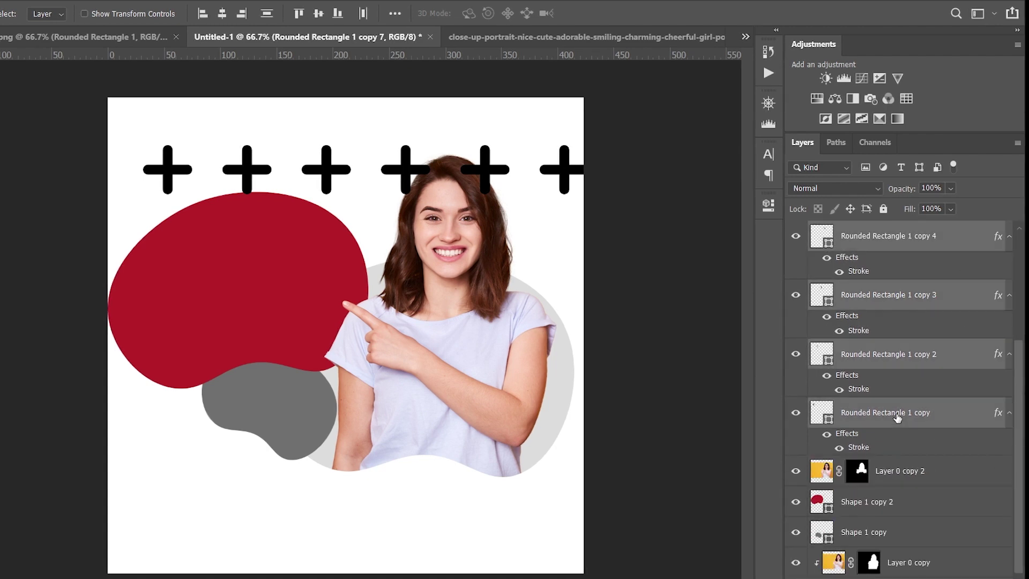
{"action": "key", "text": "ctrl+e"}
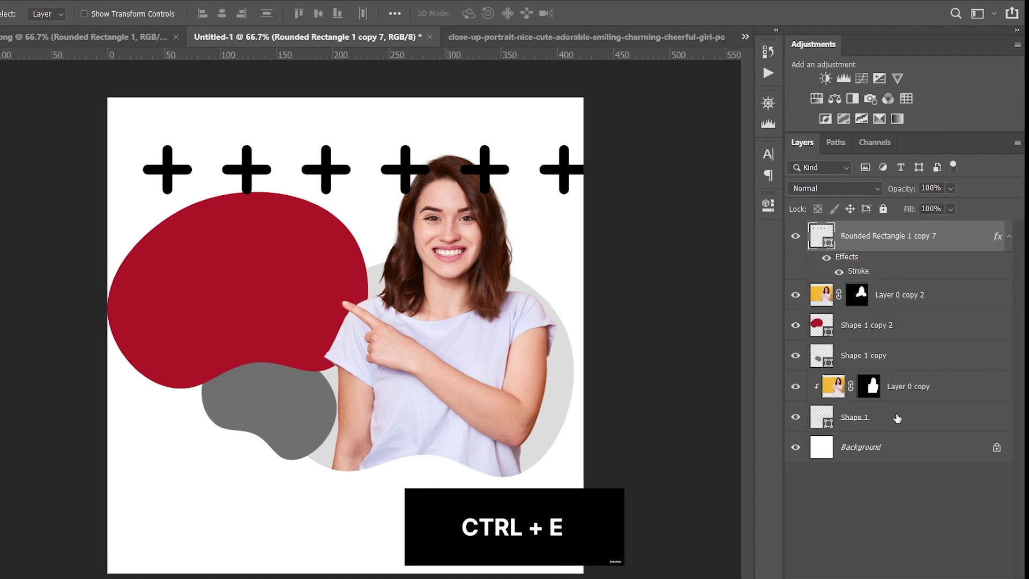
- Scale the plus-sign row to about 71%, centre it horizontally near the canvas's lower edge and deselect its layer
{"action": "left_click_drag", "start_coordinate": [475, 175], "coordinate": [457, 217]}
{"action": "key", "text": "ctrl+t"}
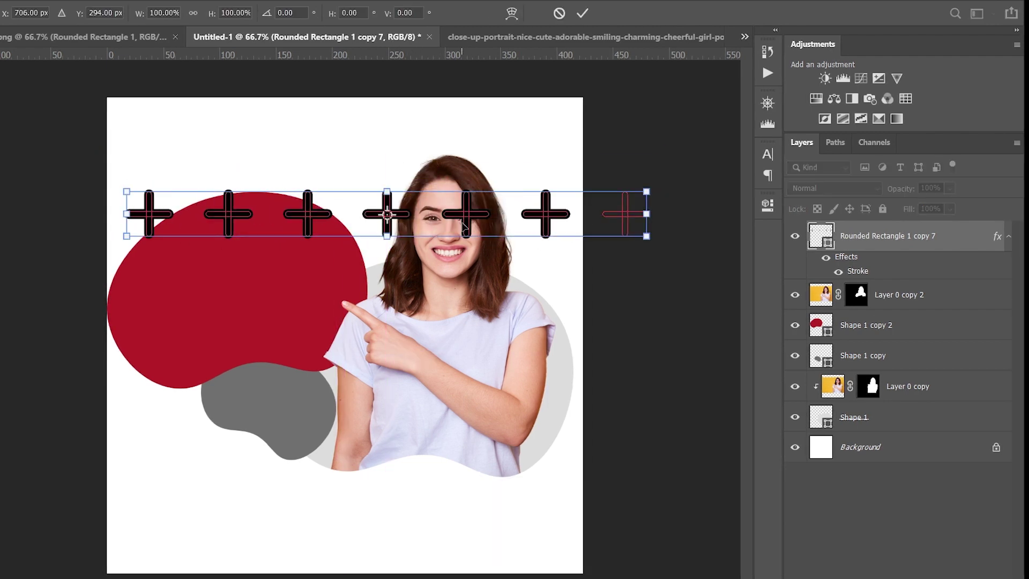
{"action": "left_click_drag", "start_coordinate": [647, 191], "coordinate": [497, 205]}
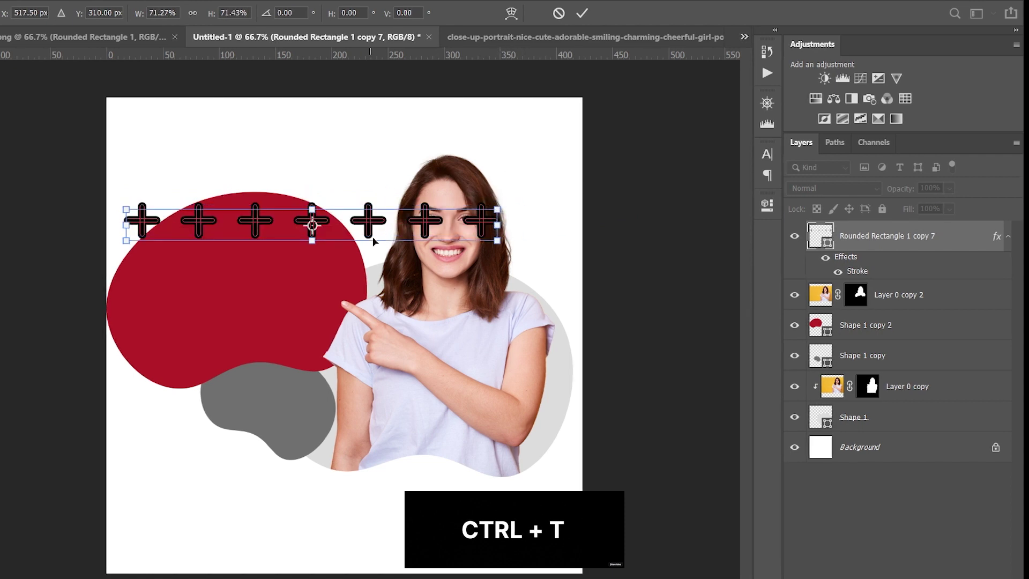
{"action": "left_click_drag", "start_coordinate": [369, 223], "coordinate": [402, 540]}
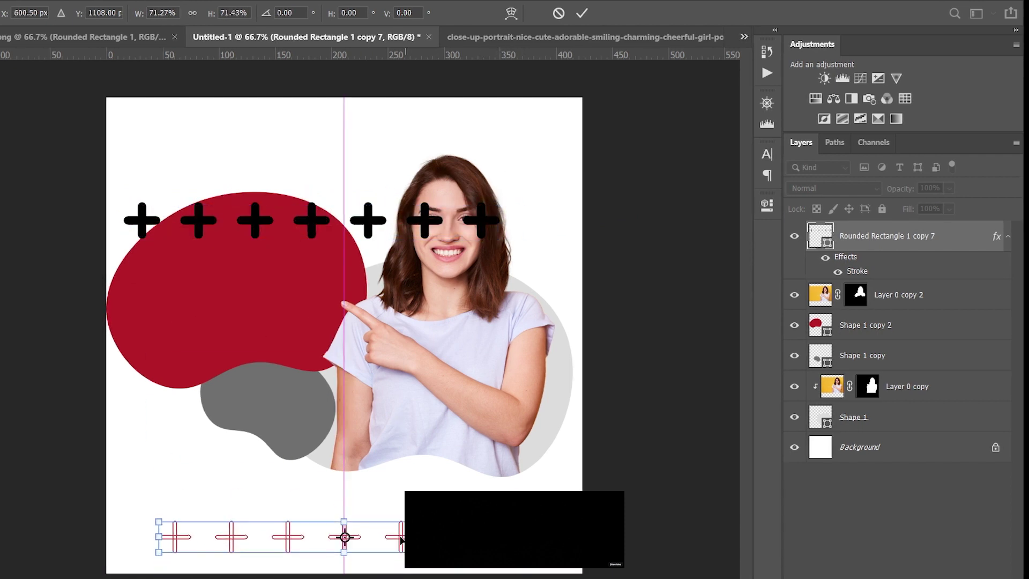
{"action": "left_click", "coordinate": [582, 13]}
{"action": "left_click", "coordinate": [865, 548]}
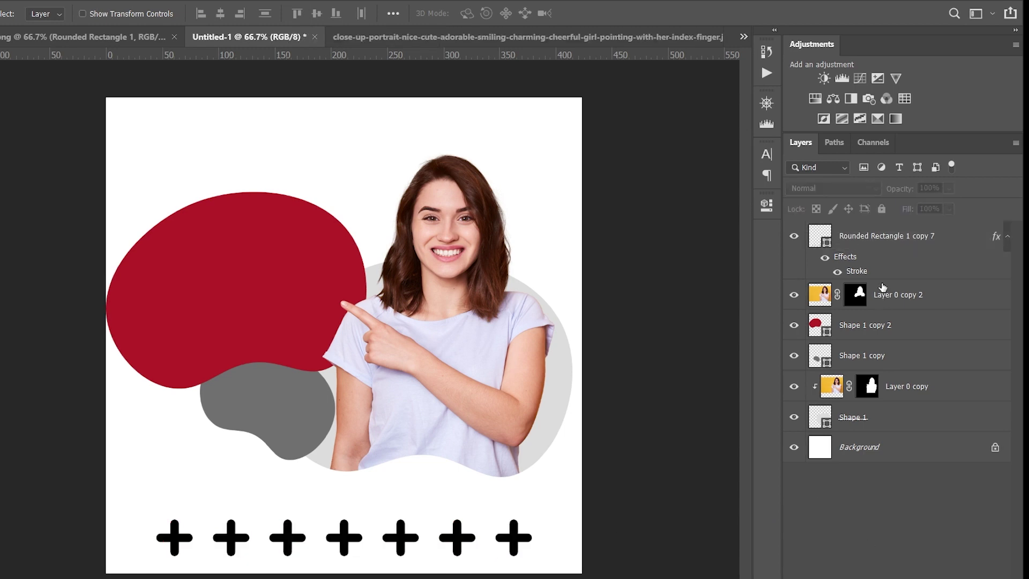
- Try to transform a duplicate of the merged plus-sign row
{"action": "left_click", "coordinate": [902, 244]}
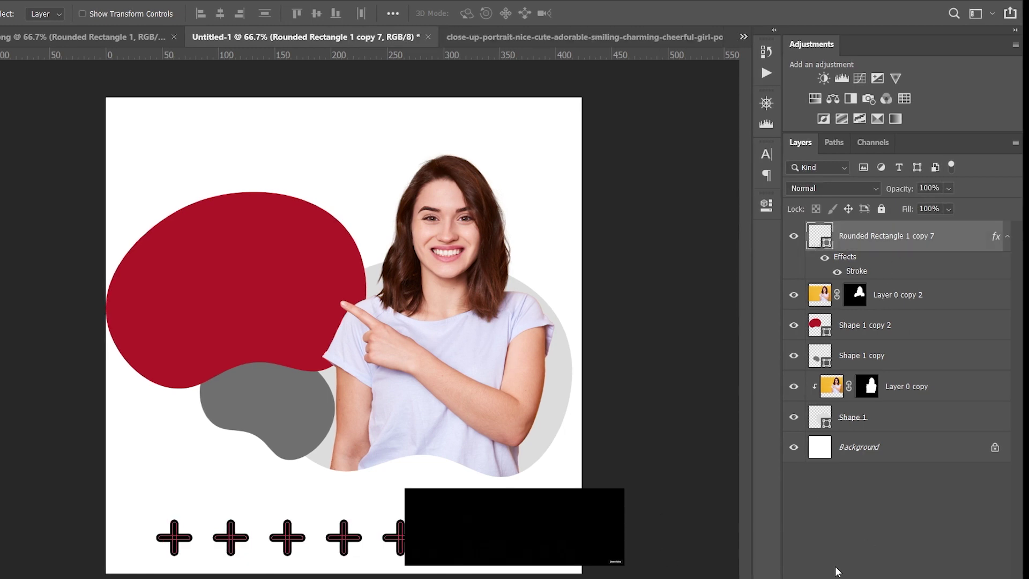
{"action": "key", "text": "ctrl+alt+t"}
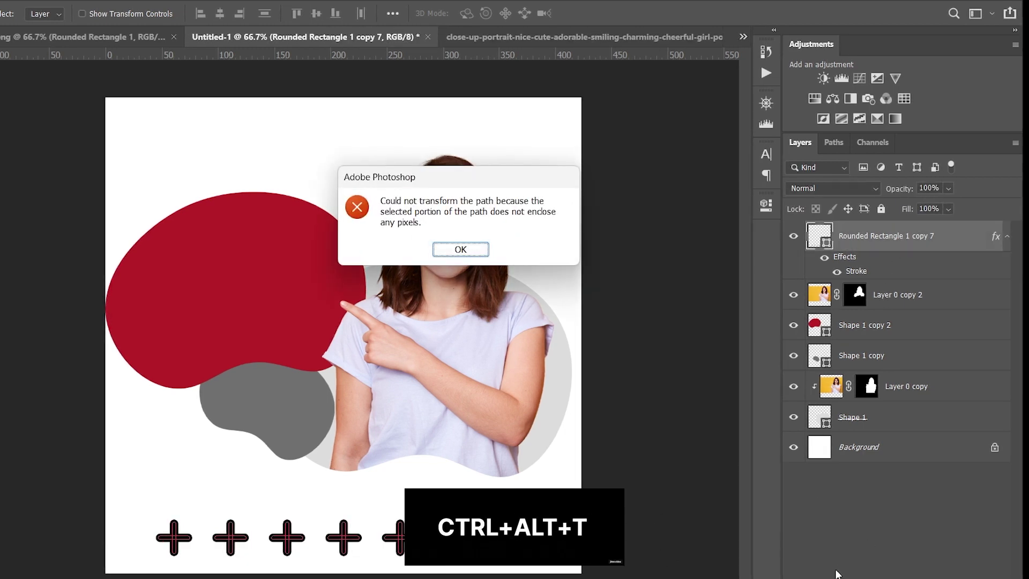
{"action": "left_click", "coordinate": [464, 249]}
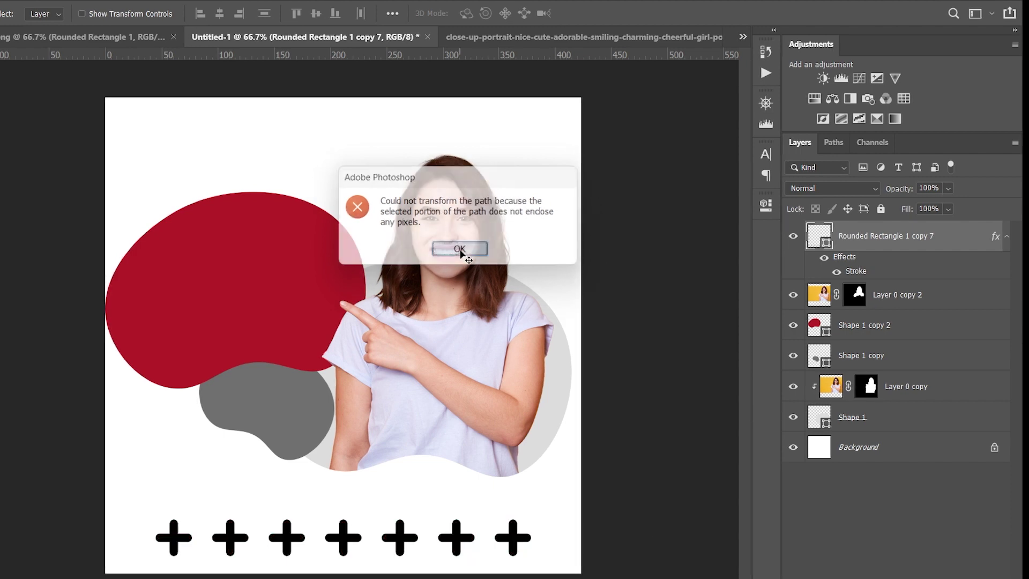
- Rasterize the layer style of the plus-sign row and toggle the layer's visibility to check it
{"action": "right_click", "coordinate": [952, 238]}
{"action": "left_click", "coordinate": [950, 232]}
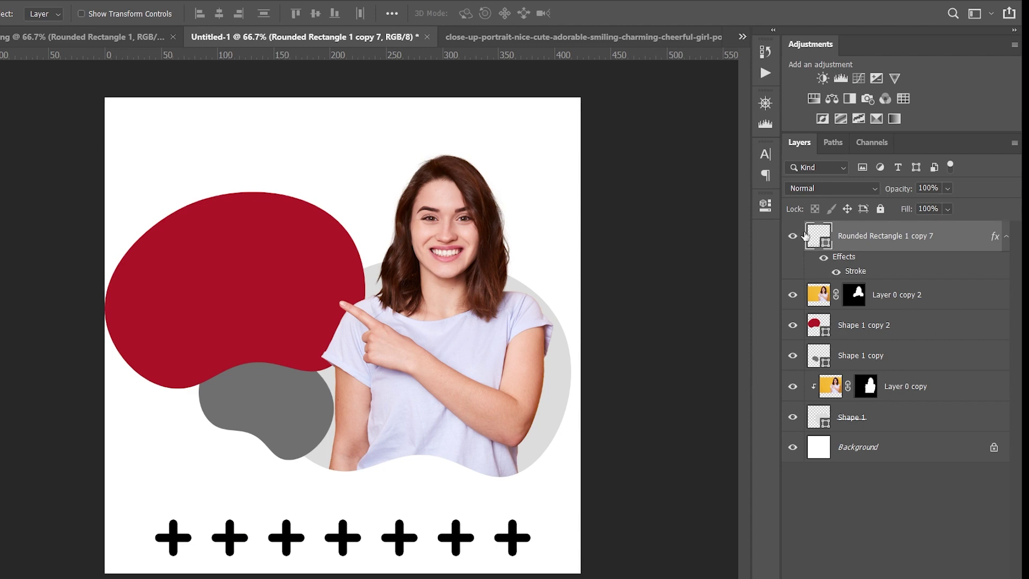
{"action": "right_click", "coordinate": [957, 244]}
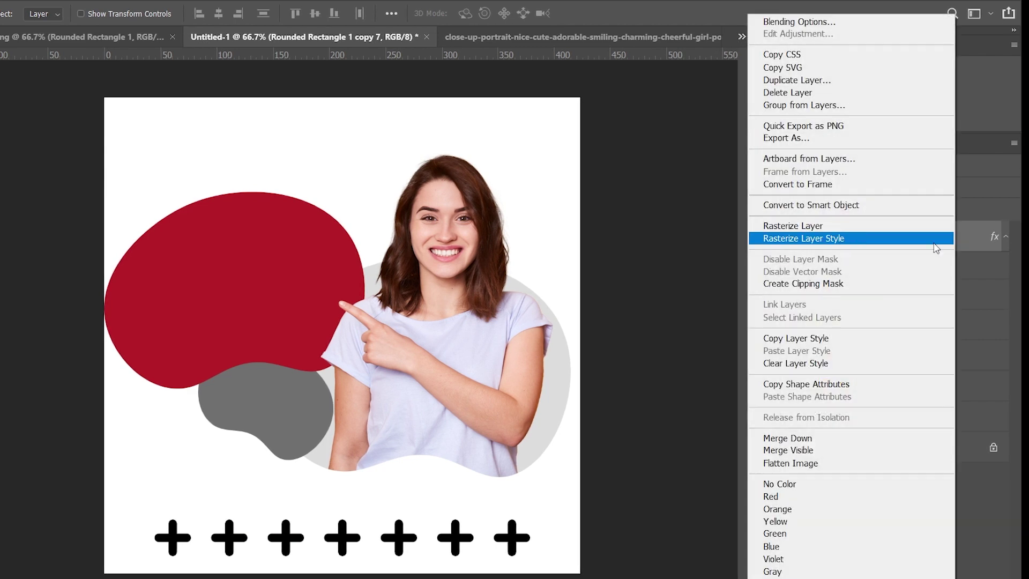
{"action": "left_click", "coordinate": [813, 239]}
{"action": "left_click", "coordinate": [792, 237]}
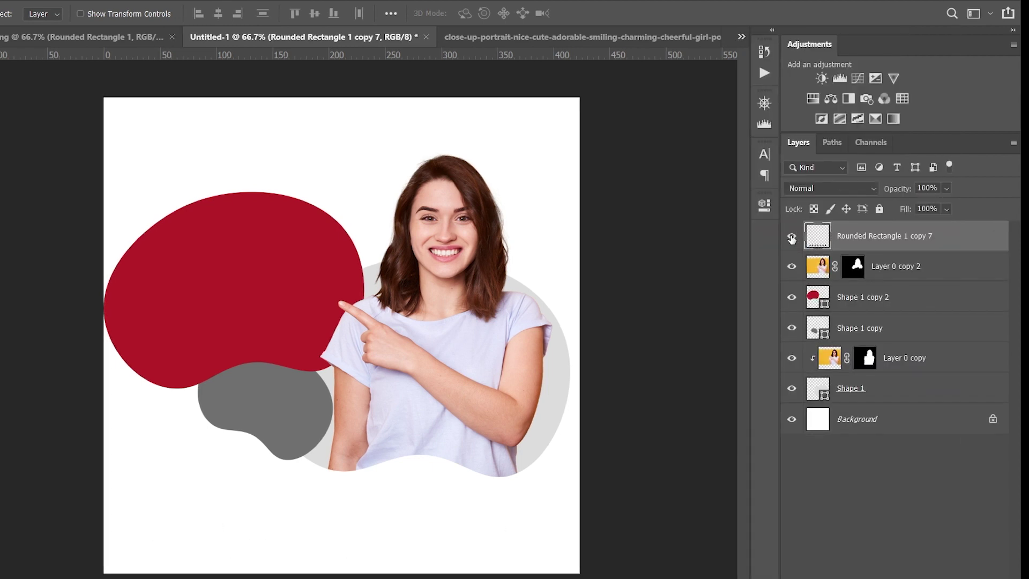
{"action": "left_click", "coordinate": [792, 237]}
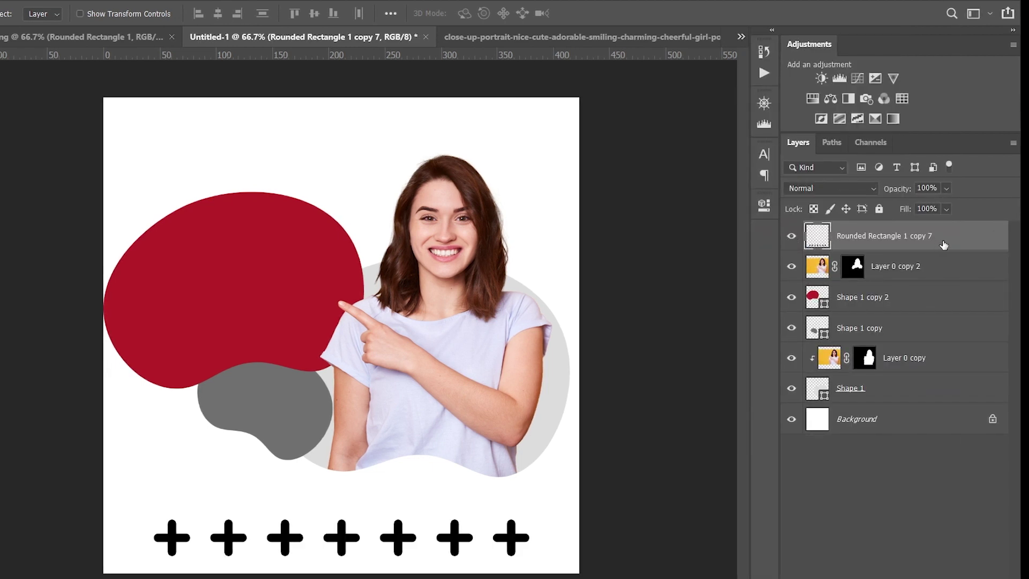
- Duplicate the plus-sign row with a transform and place the copy 160 px above the original row
{"action": "key", "text": "ctrl+alt+t"}
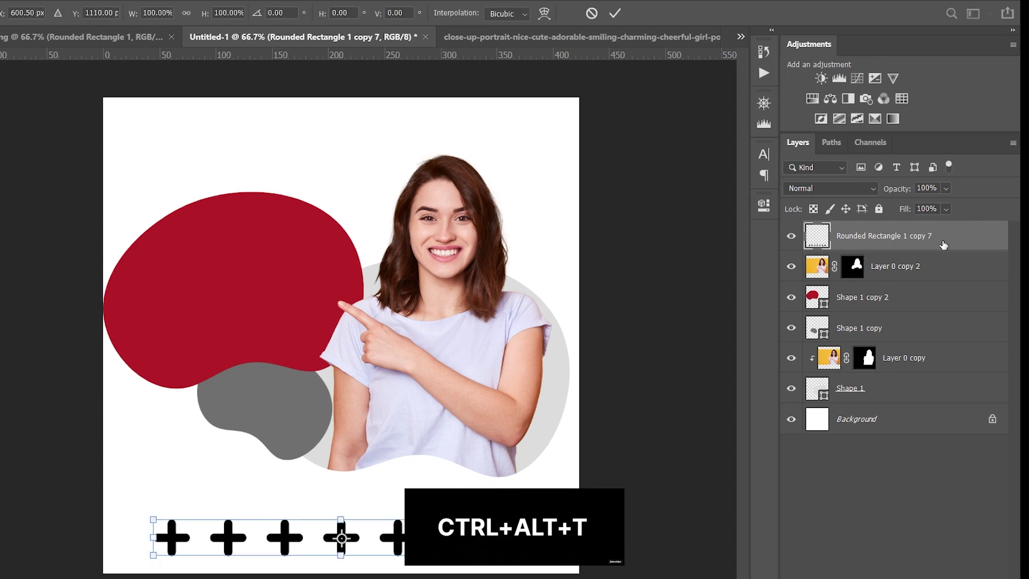
{"action": "key", "text": "shift+Up"}
{"action": "key", "text": "shift+Up"}
{"action": "key", "text": "shift+Up"}
{"action": "key", "text": "shift+Up"}
{"action": "key", "text": "shift+Up"}
{"action": "key", "text": "shift+Up"}
{"action": "key", "text": "shift+Up"}
{"action": "key", "text": "shift+Up"}
{"action": "key", "text": "shift+Up"}
{"action": "key", "text": "shift+Up"}
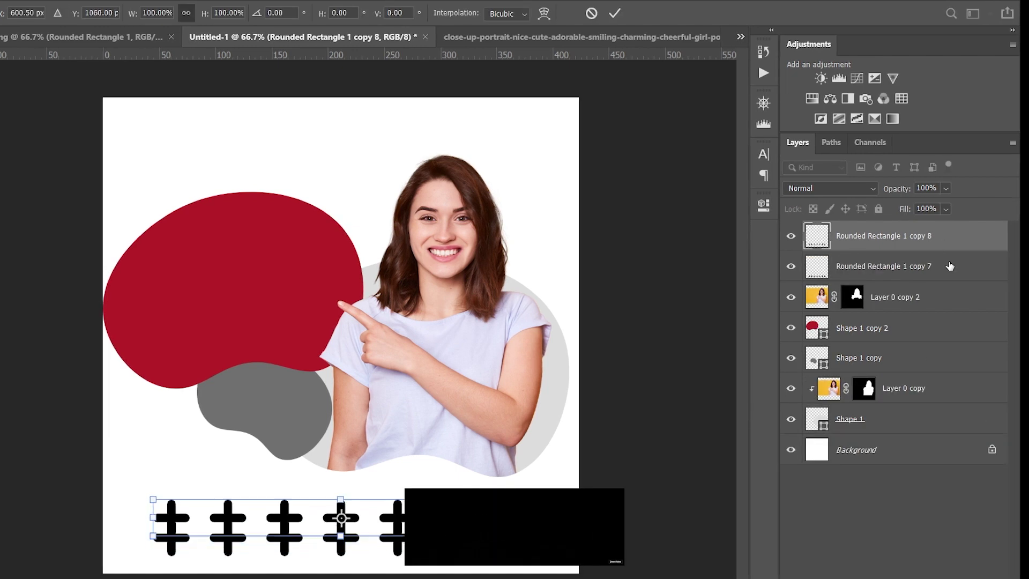
{"action": "key", "text": "shift+Up"}
{"action": "key", "text": "shift+Up"}
{"action": "key", "text": "shift+Up"}
{"action": "key", "text": "shift+Up"}
{"action": "key", "text": "shift+Up"}
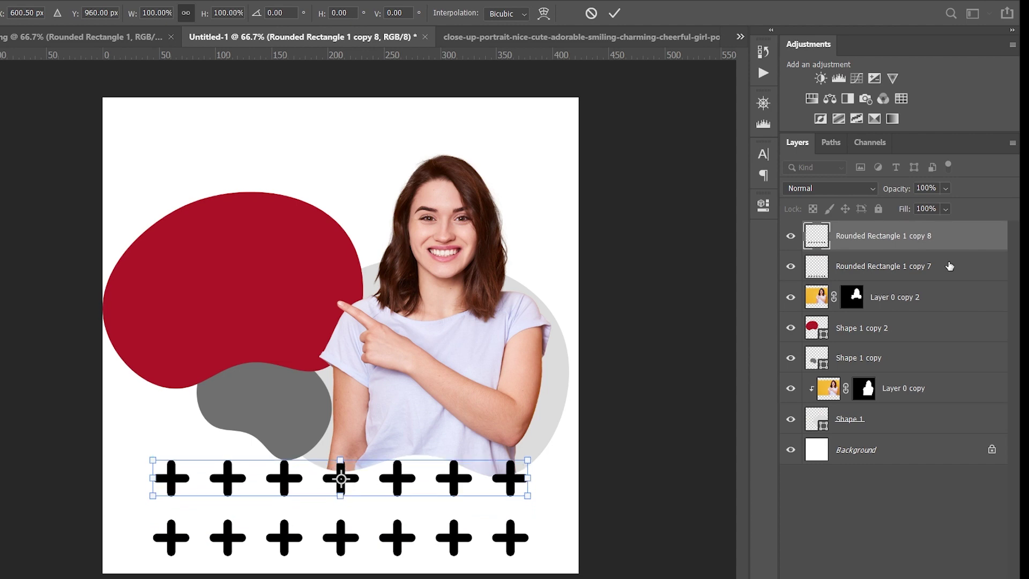
{"action": "key", "text": "shift+Up"}
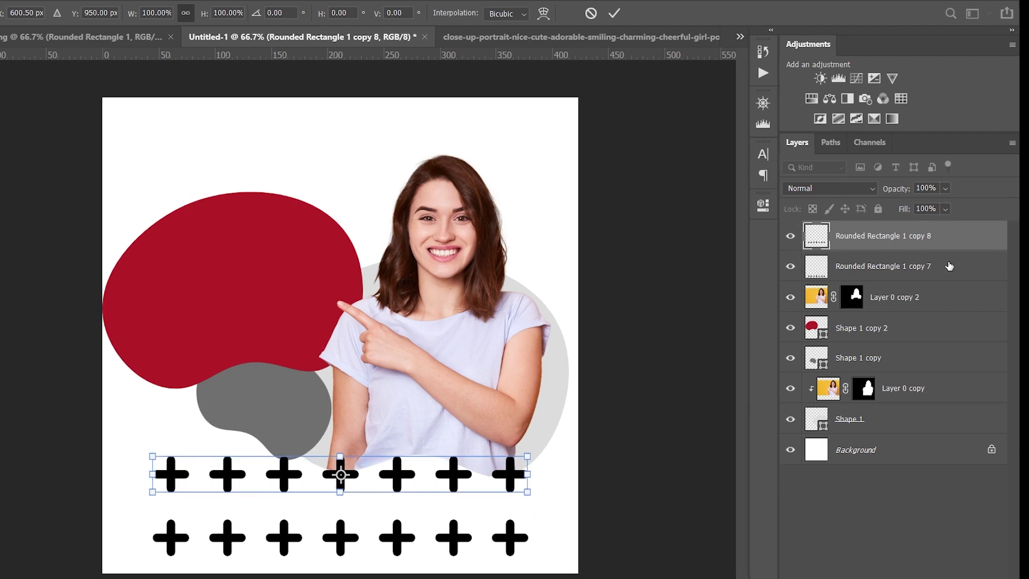
{"action": "left_click", "coordinate": [614, 12]}
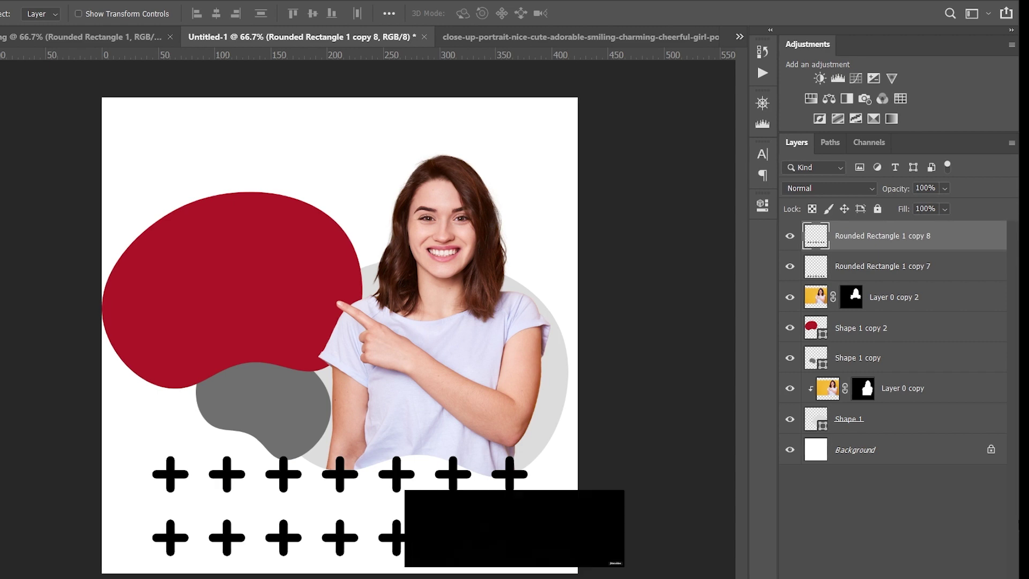
- Repeat the row's duplicate transform five more times to build seven rows of plus signs up the canvas
{"action": "key", "text": "ctrl+alt+shift+t"}
{"action": "key", "text": "ctrl+alt+shift+t"}
{"action": "key", "text": "ctrl+alt+shift+t"}
{"action": "key", "text": "ctrl+alt+shift+t"}
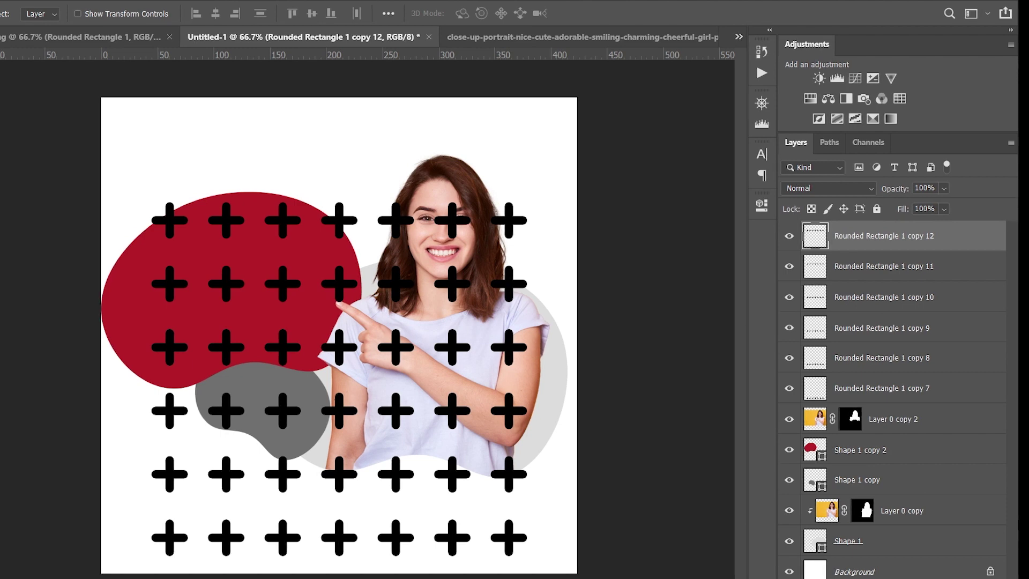
{"action": "key", "text": "ctrl+alt+shift+t"}
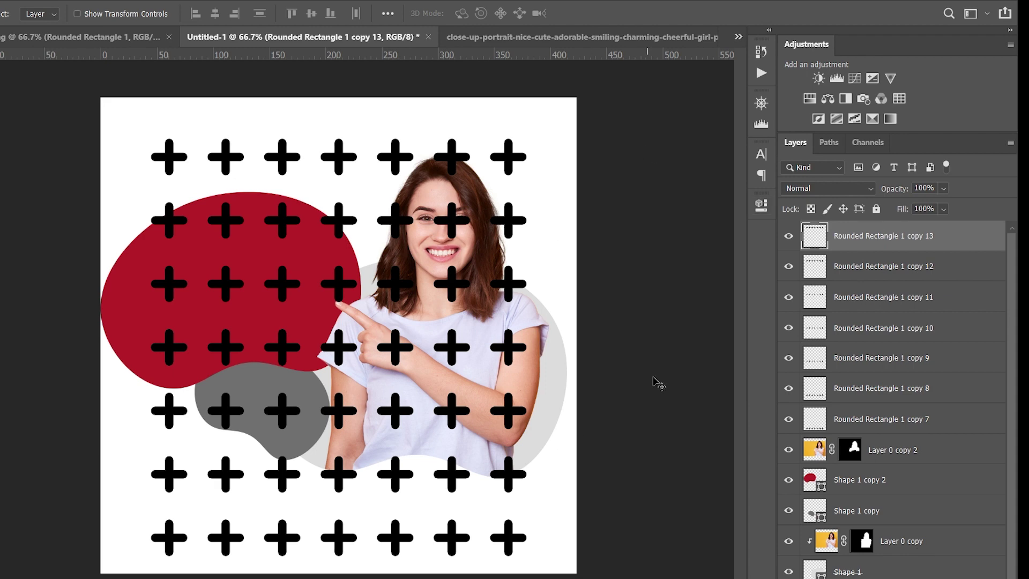
- Merge the seven plus-sign row layers into one grid layer and hide the woman and shape layers below it
{"action": "left_click", "coordinate": [946, 421], "text": "shift"}
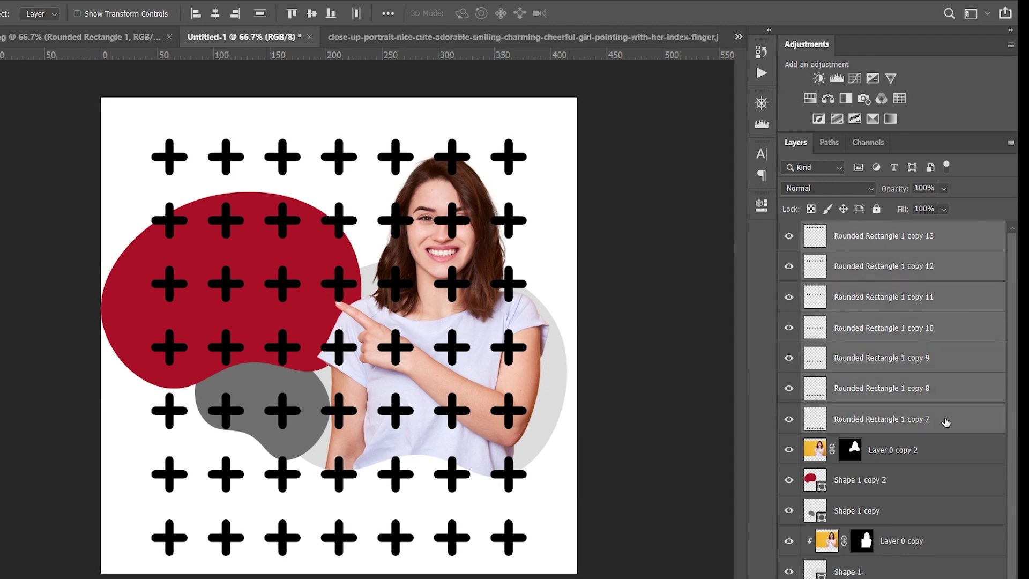
{"action": "key", "text": "ctrl+e"}
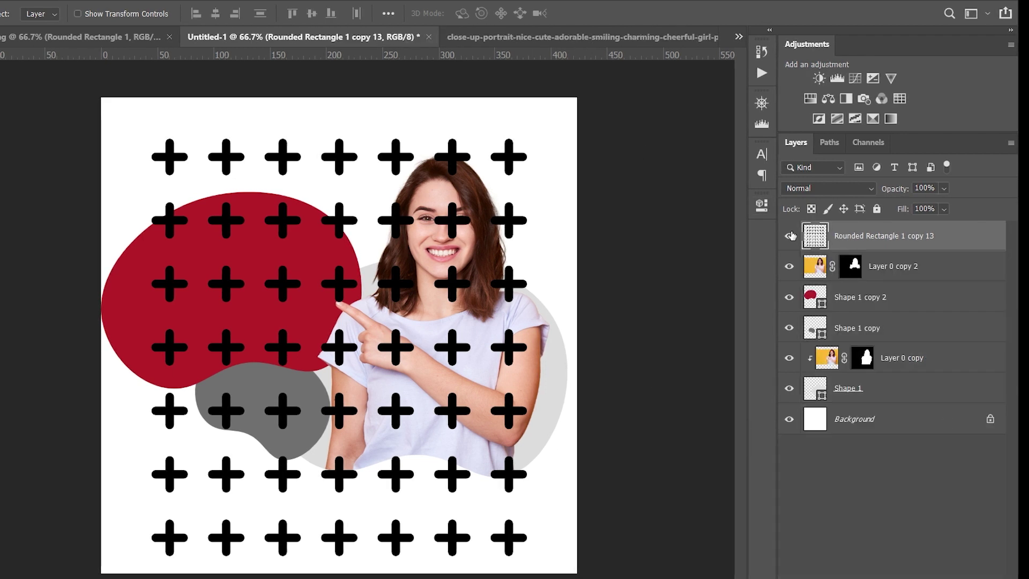
{"action": "key", "text": "ctrl+t"}
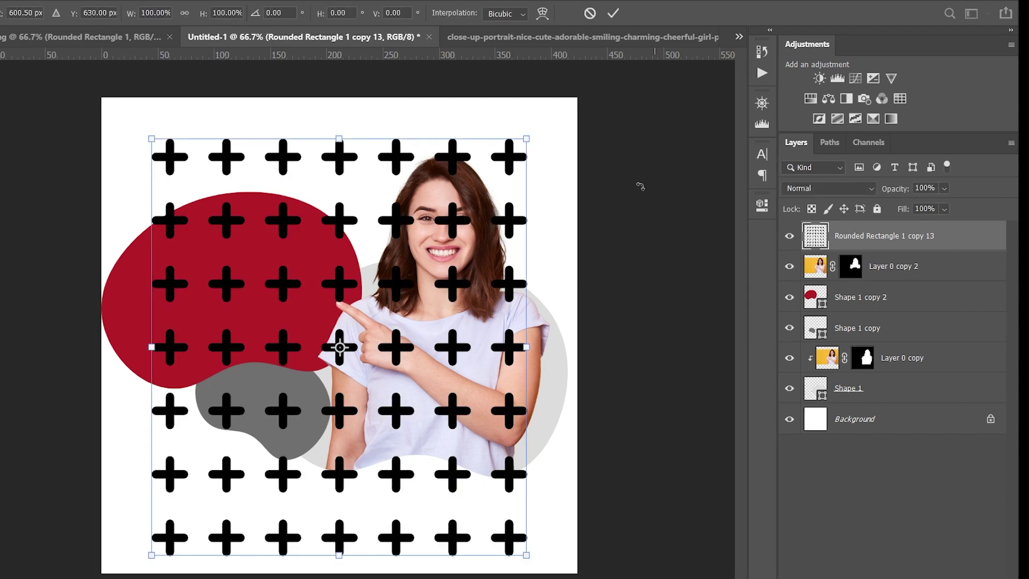
{"action": "left_click_drag", "start_coordinate": [788, 268], "coordinate": [786, 328]}
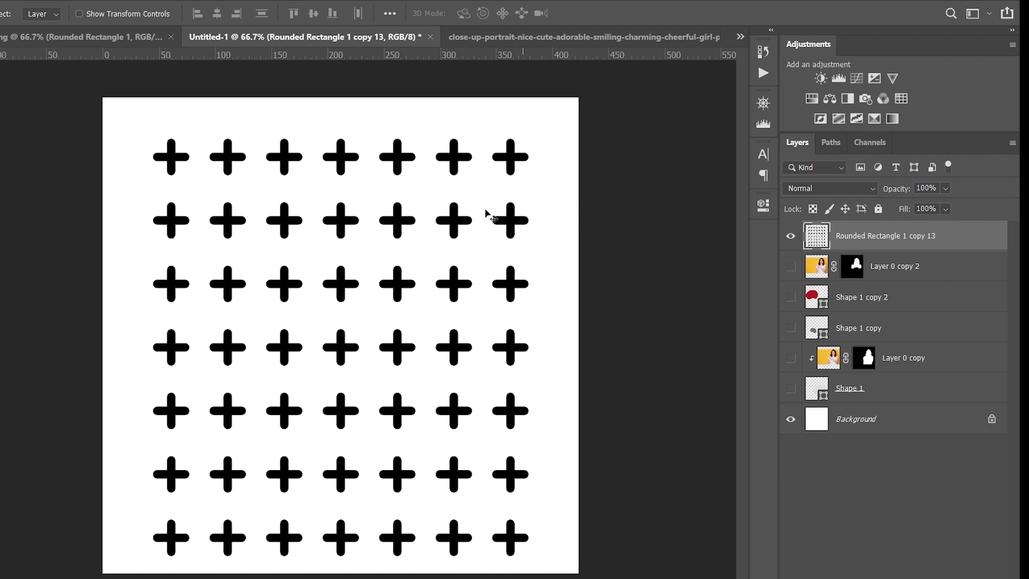
- Duplicate the plus-sign grid, hide the original, and scale the copy down to a small grid near the canvas's upper-left corner
{"action": "key", "text": "ctrl+j"}
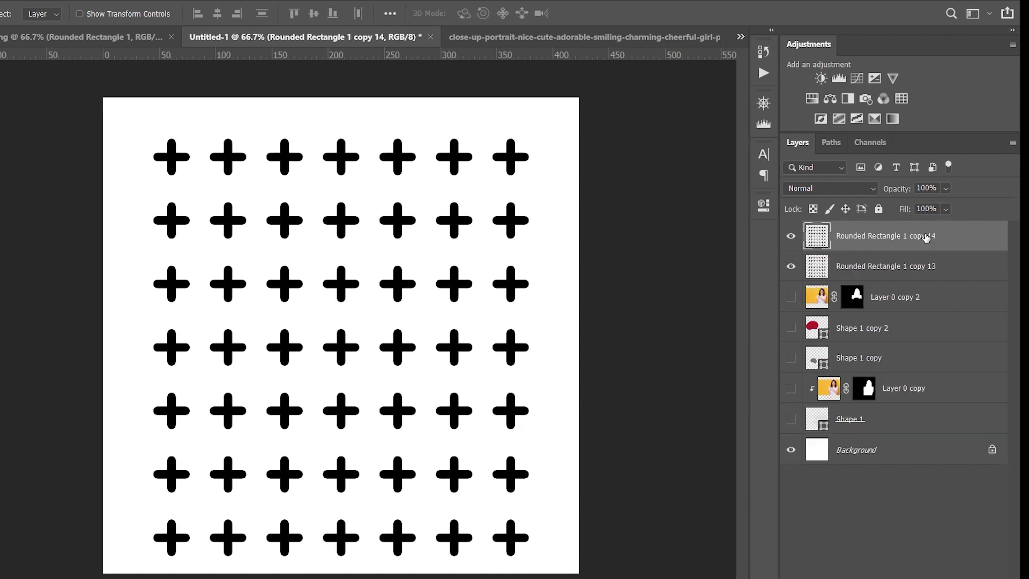
{"action": "left_click", "coordinate": [792, 266]}
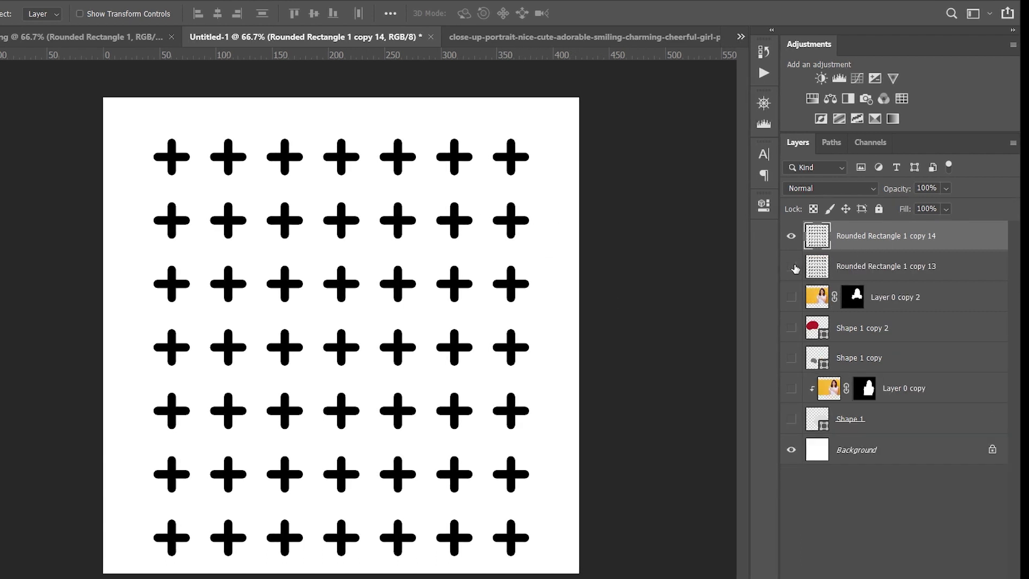
{"action": "key", "text": "ctrl+t"}
{"action": "left_click_drag", "start_coordinate": [531, 141], "coordinate": [202, 168]}
{"action": "left_click", "coordinate": [617, 13]}
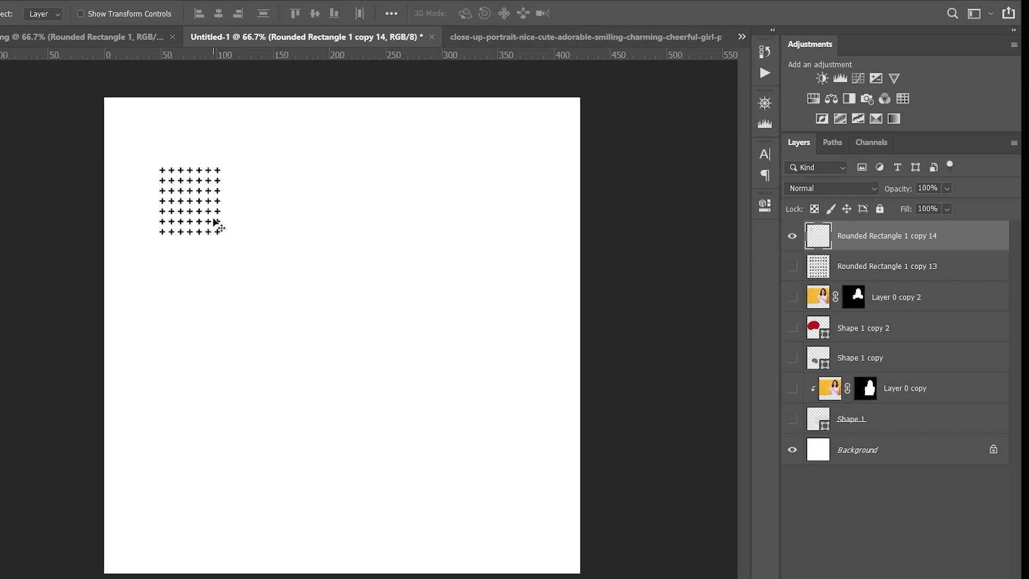
- Place a copy of the small grid near the canvas's lower-right corner, rotated 90°, and set its opacity to 76%
{"action": "left_click_drag", "start_coordinate": [215, 222], "coordinate": [520, 528]}
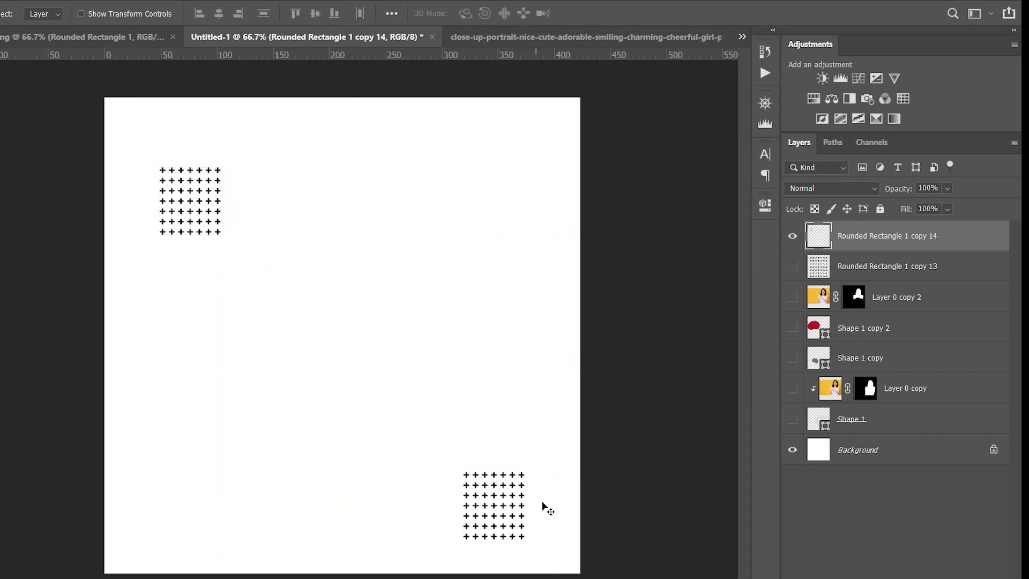
{"action": "key", "text": "ctrl+t"}
{"action": "left_click_drag", "start_coordinate": [528, 450], "coordinate": [575, 553]}
{"action": "left_click", "coordinate": [616, 14]}
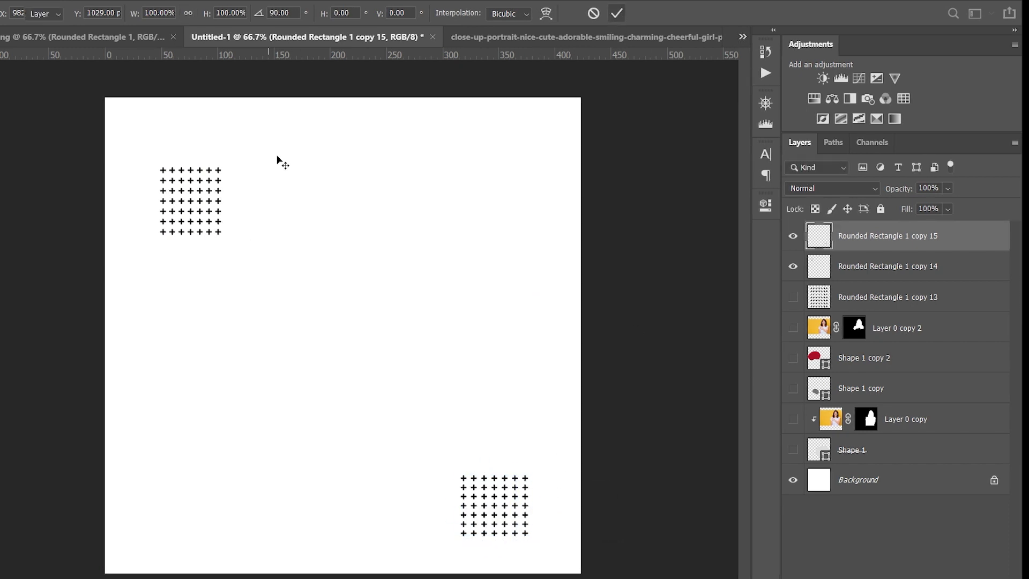
{"action": "left_click", "coordinate": [948, 187]}
{"action": "mouse_move", "coordinate": [940, 202]}
{"action": "left_mouse_down"}
{"action": "mouse_move", "coordinate": [931, 202]}
{"action": "mouse_move", "coordinate": [942, 204]}
{"action": "left_mouse_up"}
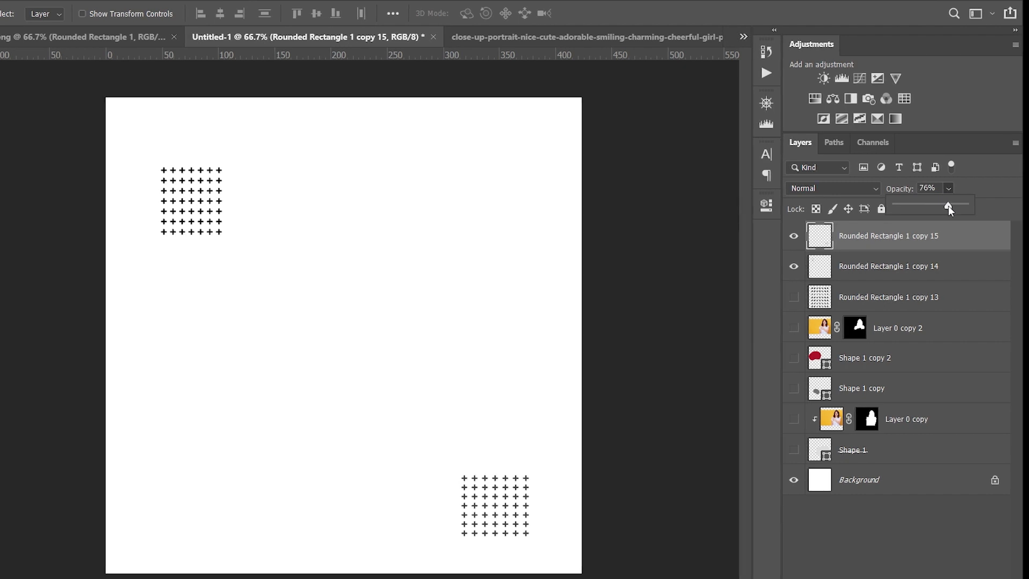
- Hide both small grids, show the full-size plus-sign grid, and check the plus-sign triangles in the EXHA banner
{"action": "left_click", "coordinate": [902, 267]}
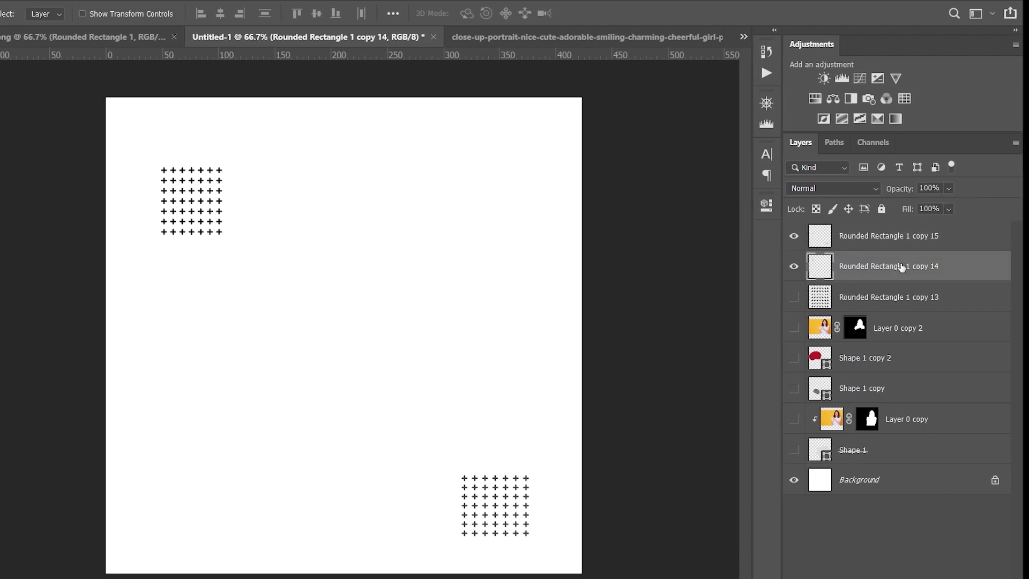
{"action": "left_click", "coordinate": [794, 236]}
{"action": "left_click", "coordinate": [795, 266]}
{"action": "left_click", "coordinate": [794, 297]}
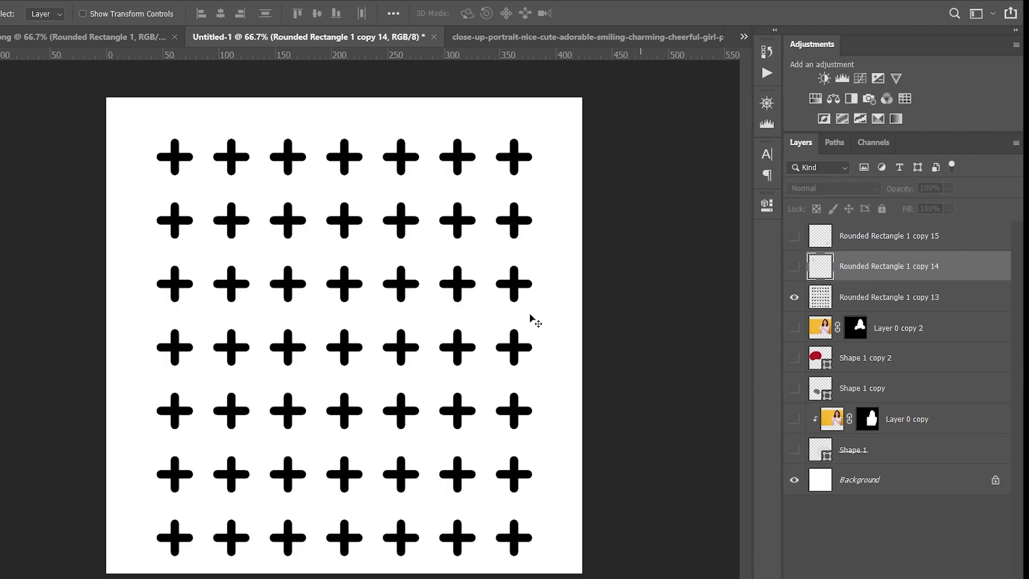
{"action": "left_click", "coordinate": [86, 37]}
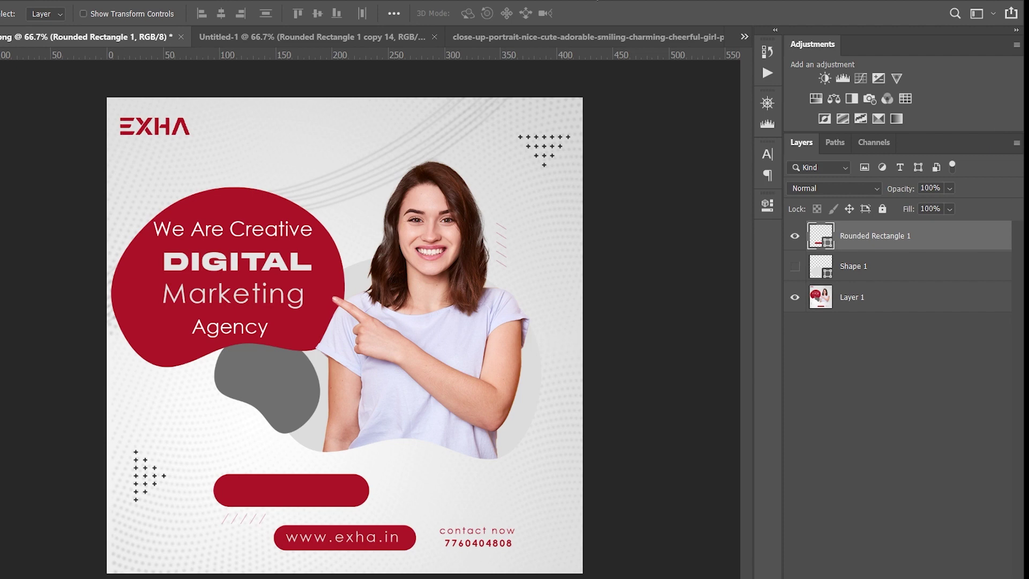
{"action": "left_click", "coordinate": [522, 38]}
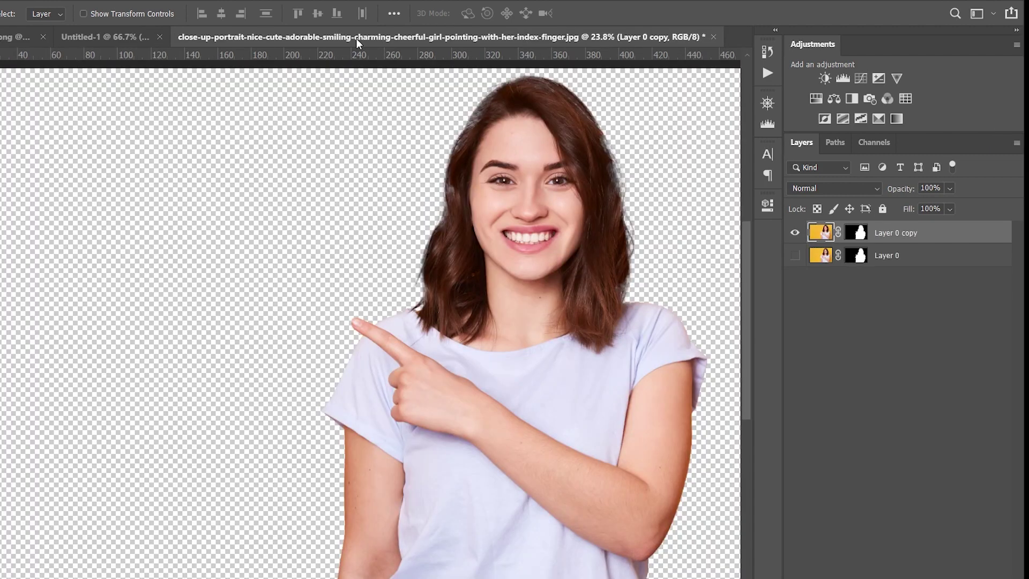
{"action": "left_click", "coordinate": [84, 40]}
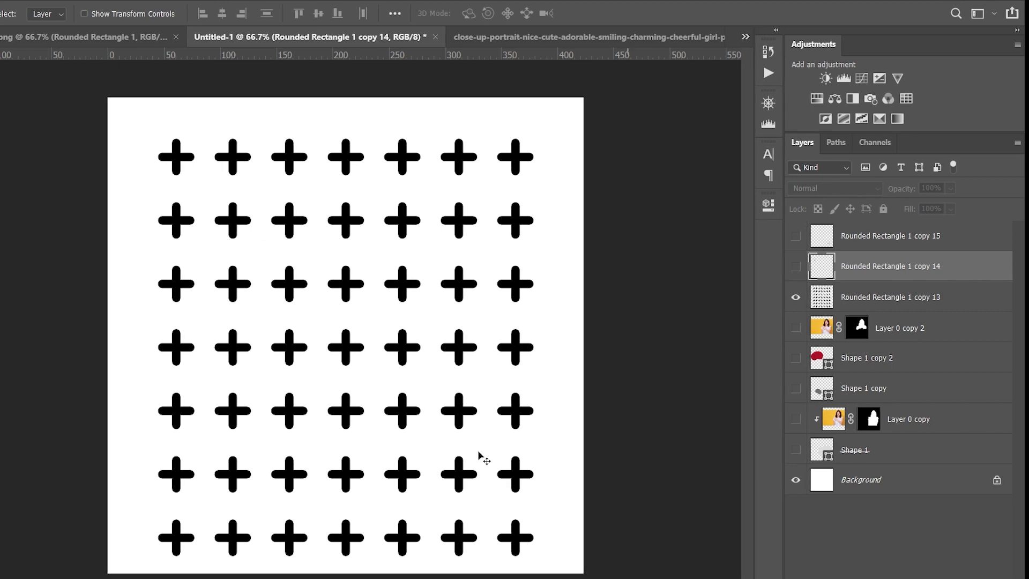
- Select with the Polygonal Lasso and delete the full-size grid's excess plus signs, leaving a right-pointing triangle four signs deep
{"action": "mouse_move", "coordinate": [14, 76]}
{"action": "left_mouse_down"}
{"action": "mouse_move", "coordinate": [97, 106]}
{"action": "mouse_move", "coordinate": [88, 91]}
{"action": "left_mouse_up"}
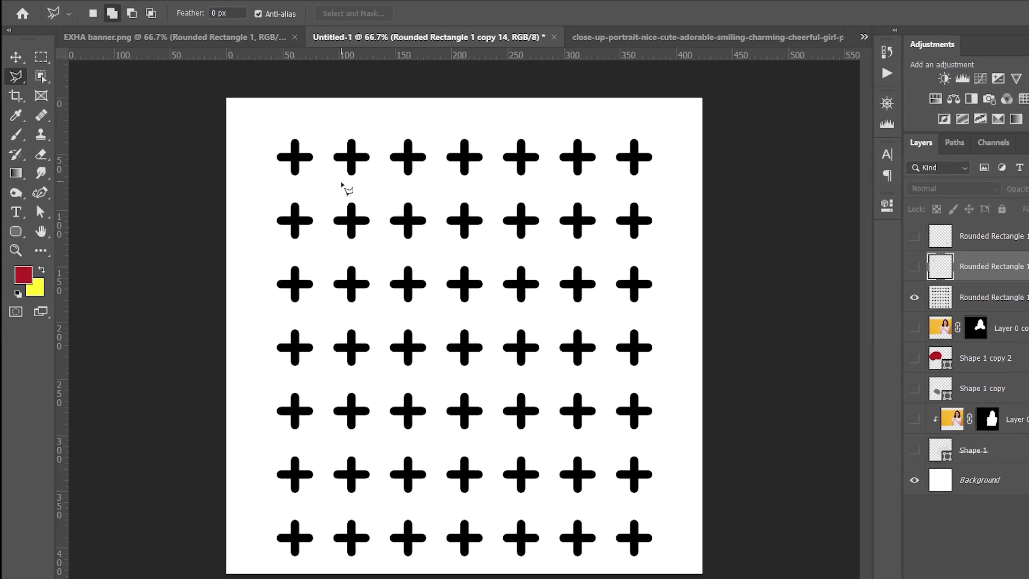
{"action": "left_click", "coordinate": [301, 128]}
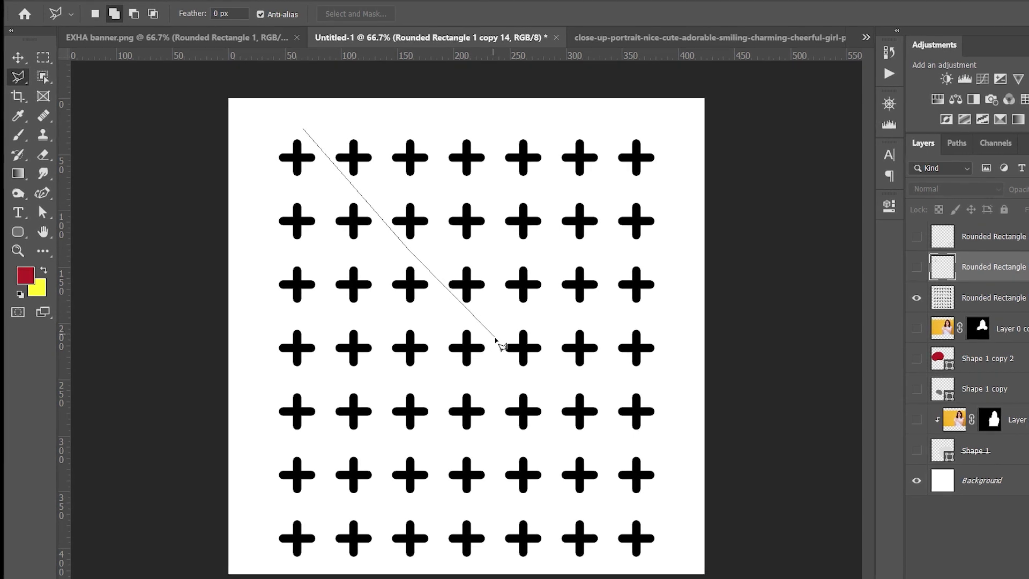
{"action": "left_click", "coordinate": [496, 338]}
{"action": "left_click", "coordinate": [486, 369]}
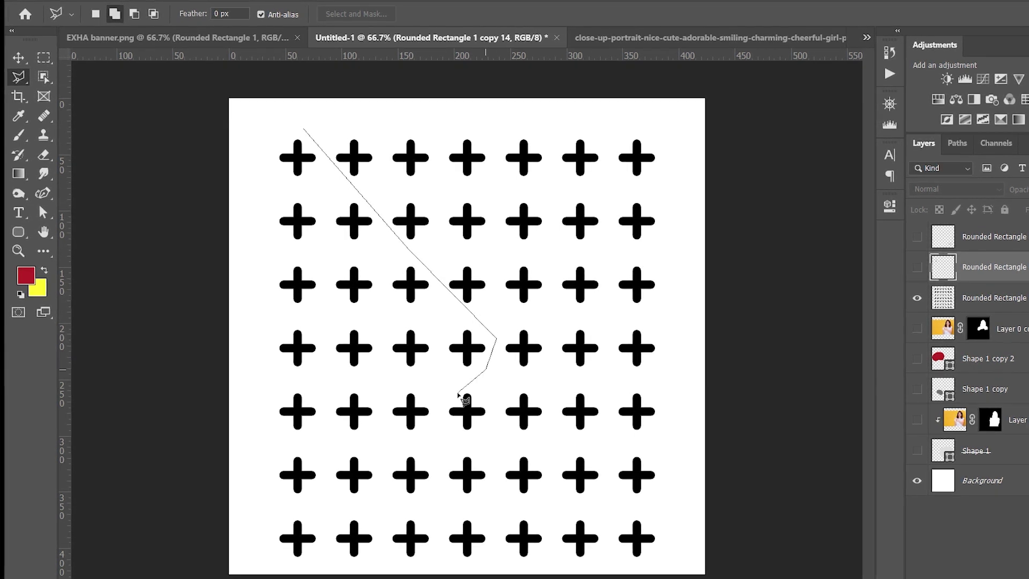
{"action": "left_click", "coordinate": [440, 410]}
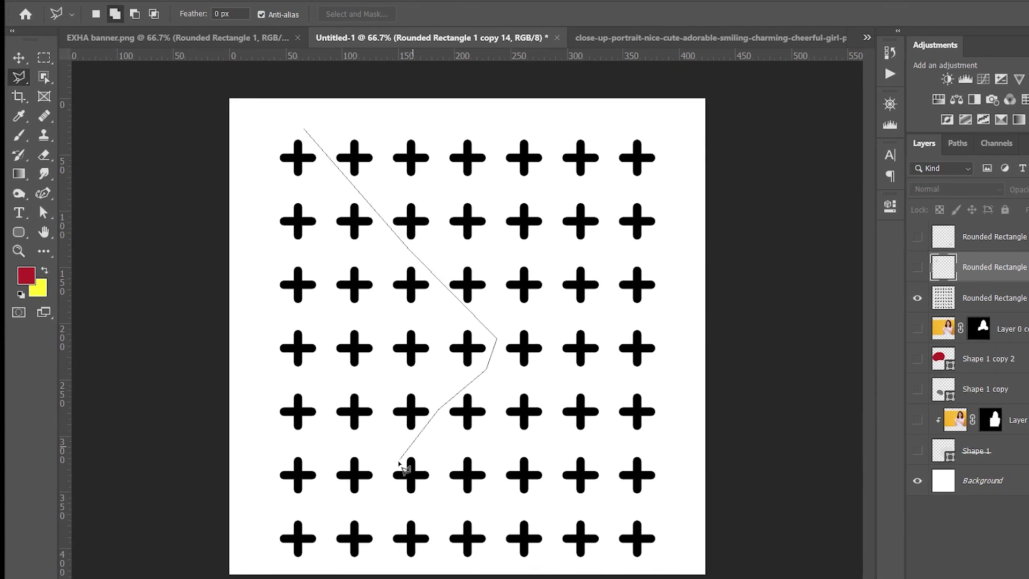
{"action": "left_click", "coordinate": [315, 566]}
{"action": "left_click", "coordinate": [753, 578]}
{"action": "left_click", "coordinate": [763, 97]}
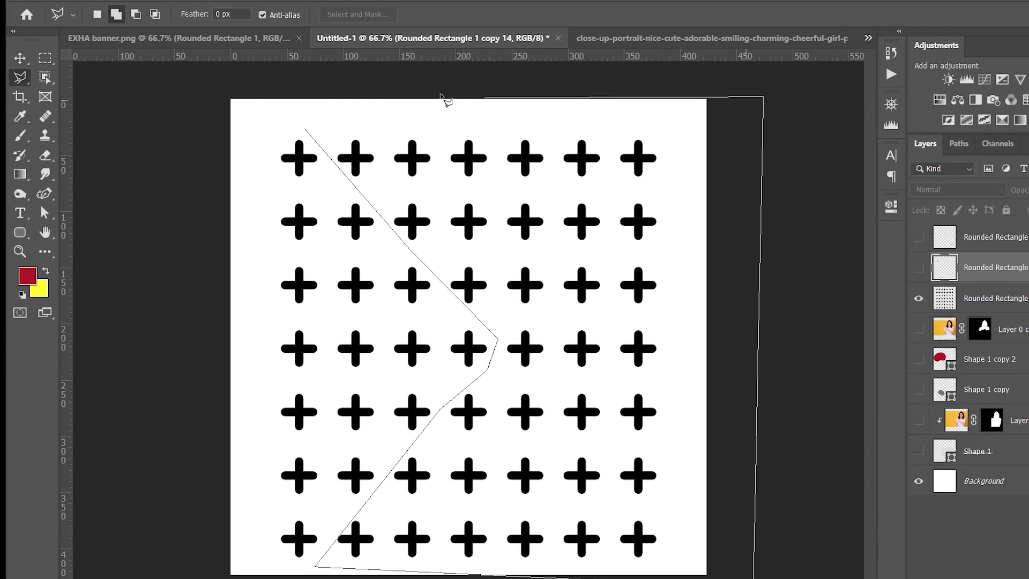
{"action": "left_click", "coordinate": [341, 104]}
{"action": "left_click", "coordinate": [306, 130]}
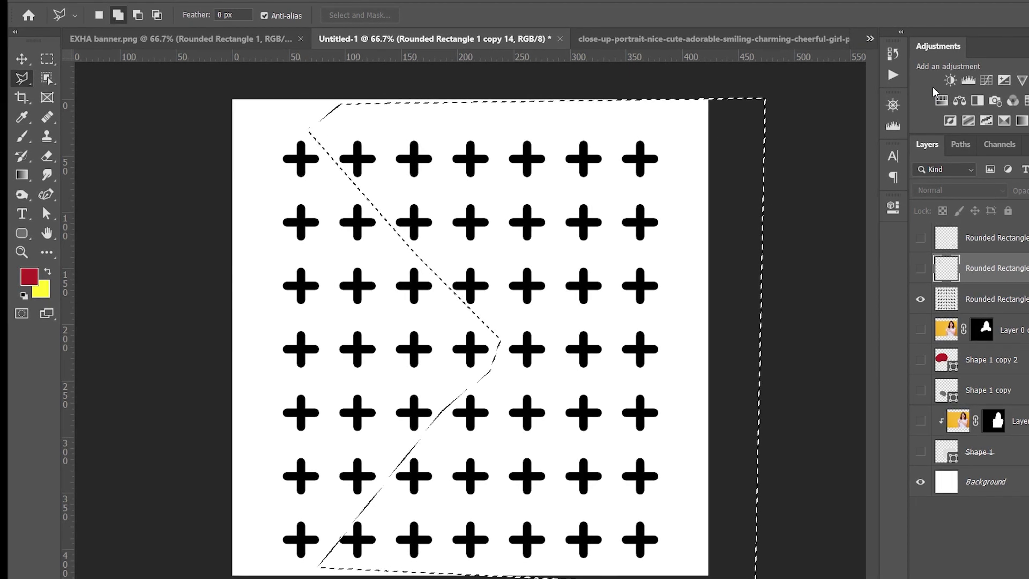
{"action": "key", "text": "alt+bracketleft"}
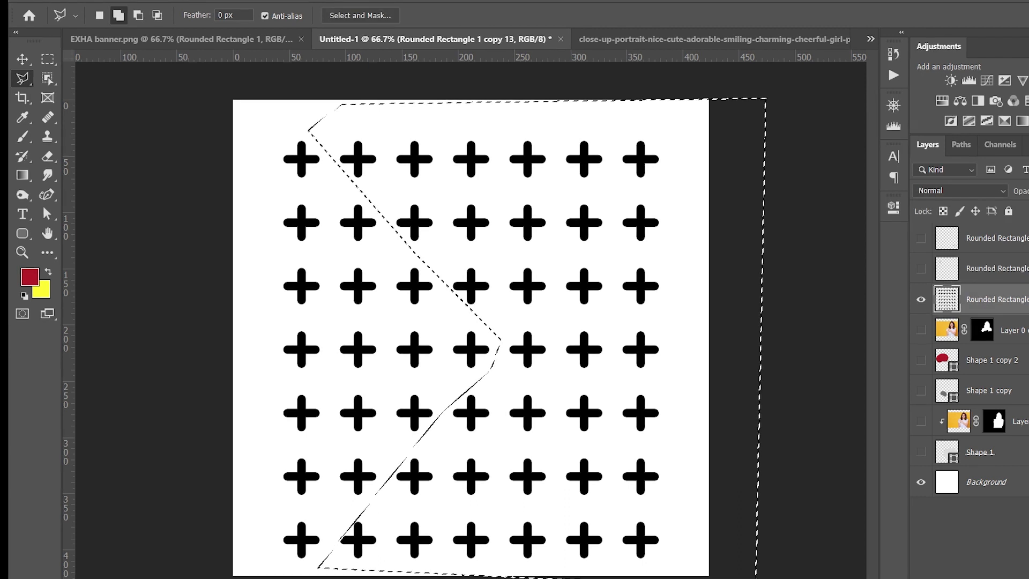
{"action": "key", "text": "Delete"}
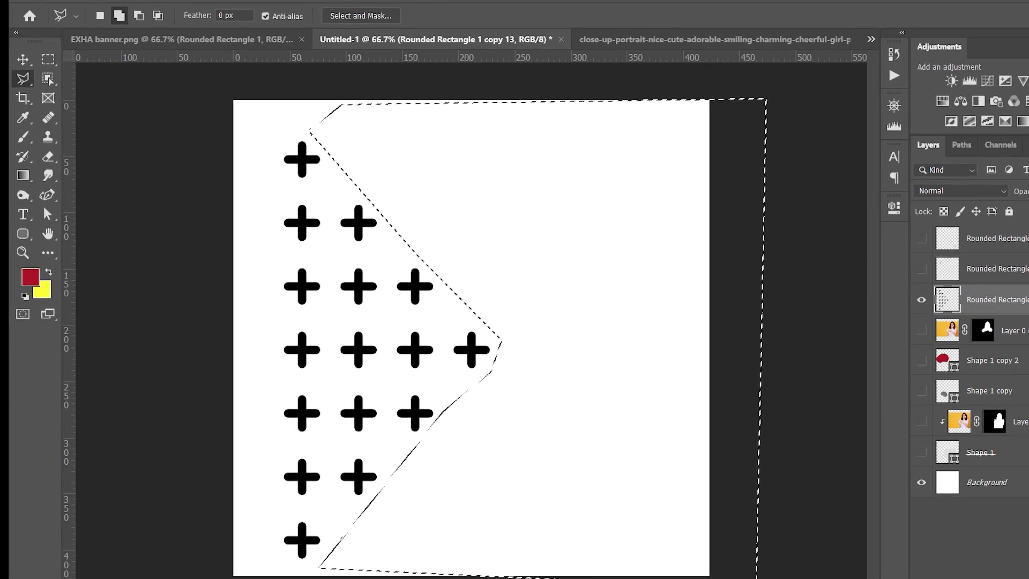
{"action": "key", "text": "ctrl+d"}
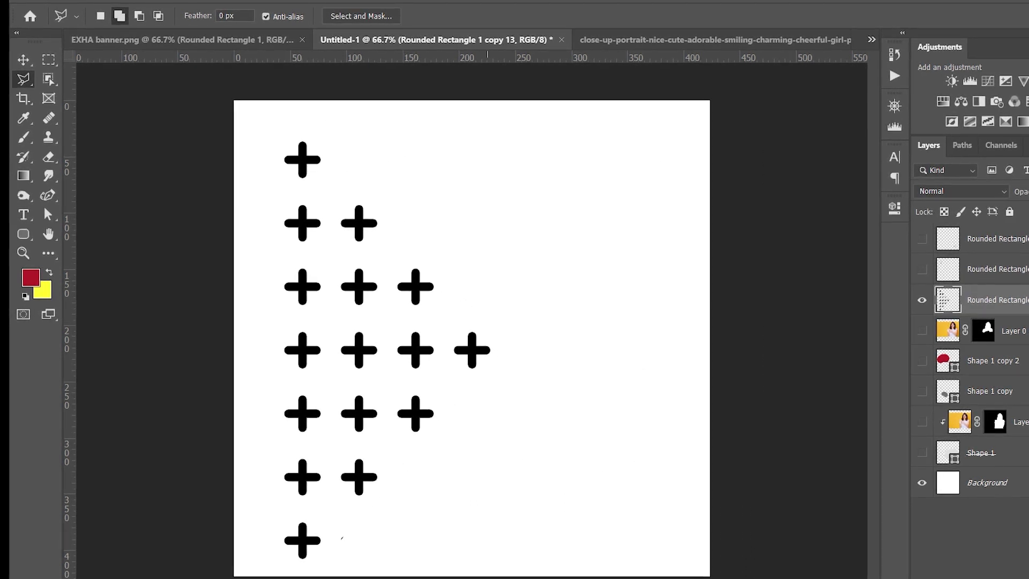
- Scale the plus-sign triangle to 18.65% and place it near the canvas's lower-left corner
{"action": "key", "text": "ctrl+t"}
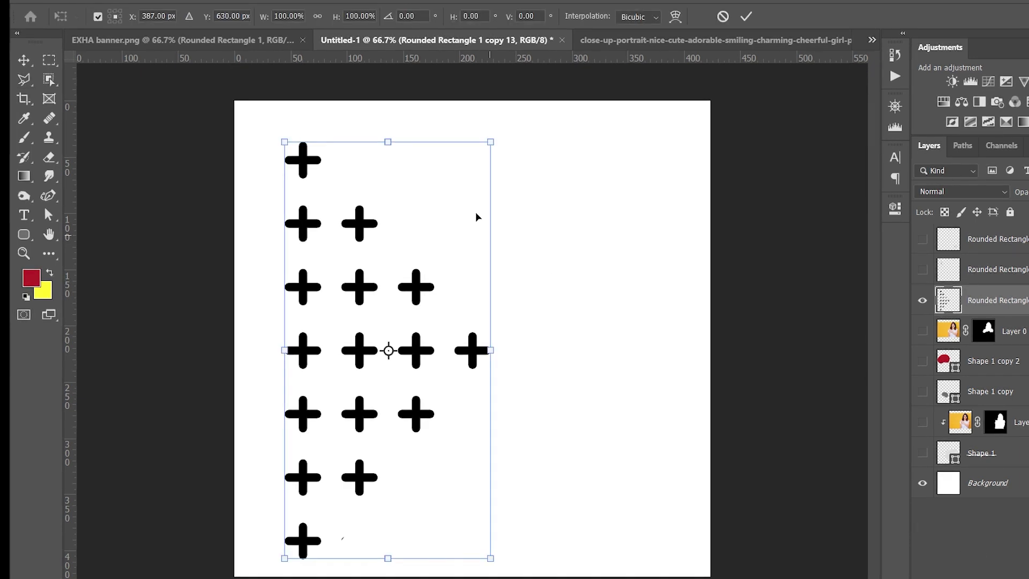
{"action": "mouse_move", "coordinate": [490, 142]}
{"action": "left_mouse_down"}
{"action": "mouse_move", "coordinate": [324, 395]}
{"action": "mouse_move", "coordinate": [298, 479]}
{"action": "mouse_move", "coordinate": [307, 470]}
{"action": "left_mouse_up"}
{"action": "left_click", "coordinate": [747, 17]}
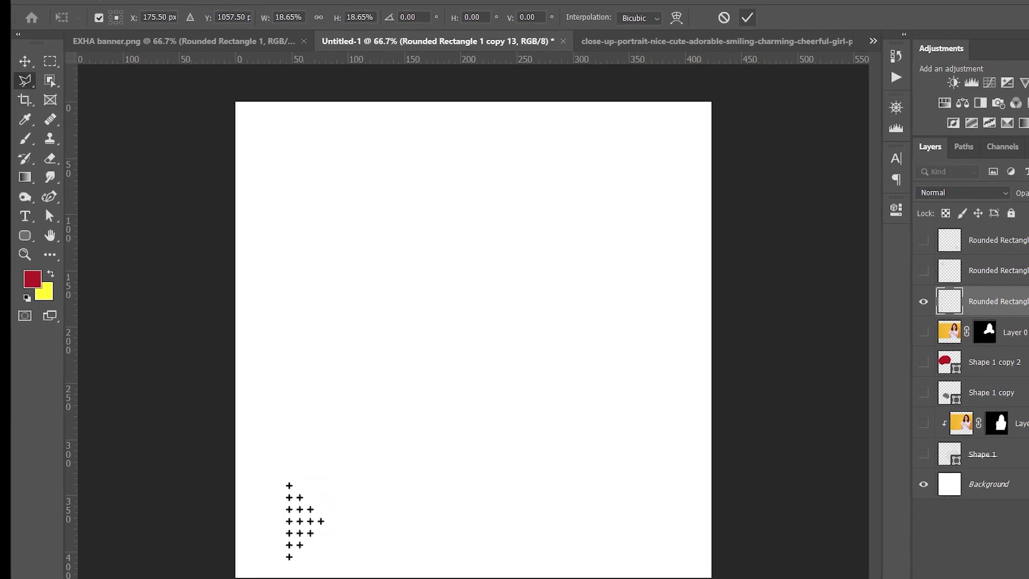
- Show the woman and shape layers again and compare the triangle's placement with the EXHA banner
{"action": "left_click_drag", "start_coordinate": [923, 332], "coordinate": [924, 423]}
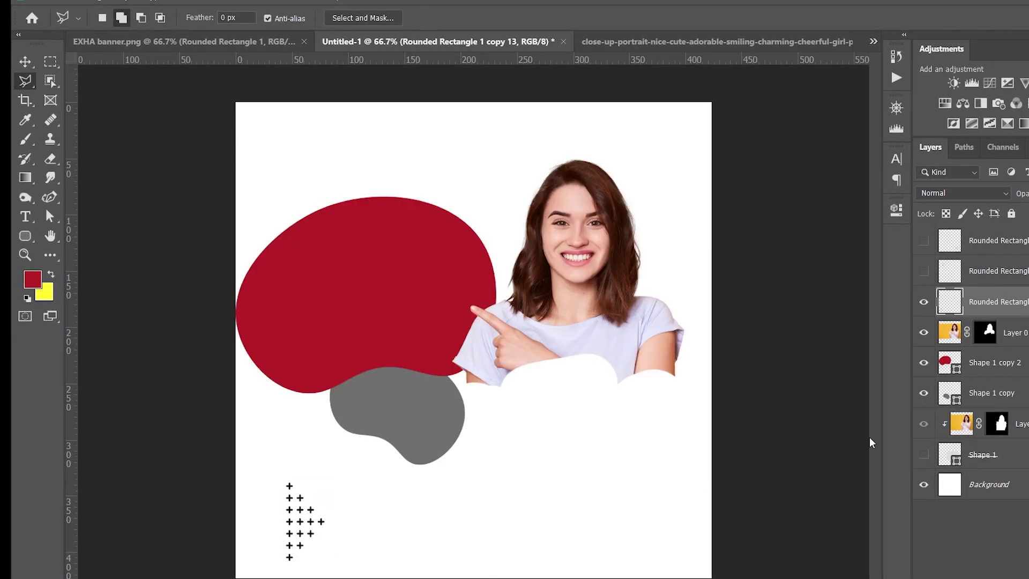
{"action": "left_click", "coordinate": [924, 454]}
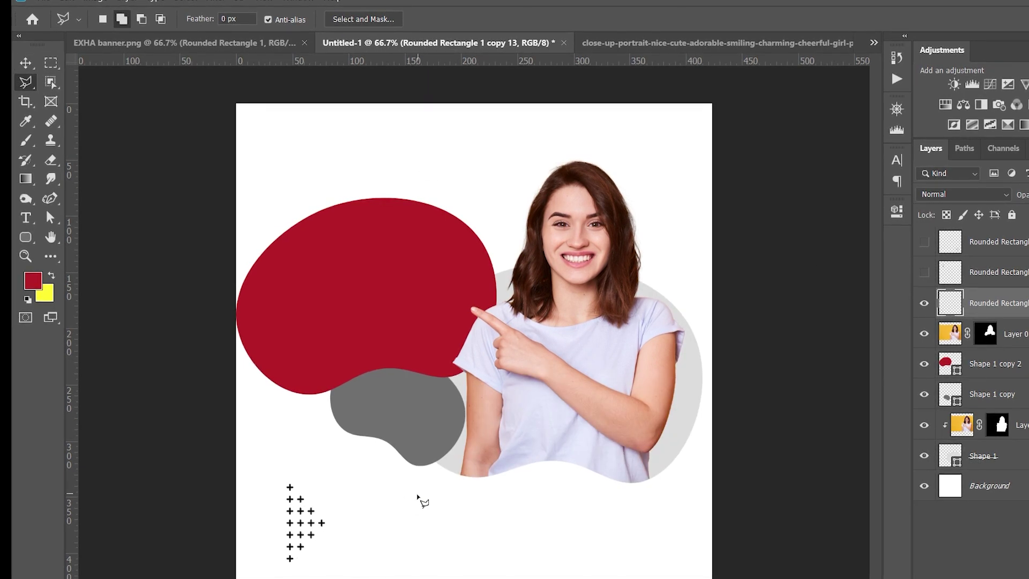
{"action": "left_click", "coordinate": [160, 43]}
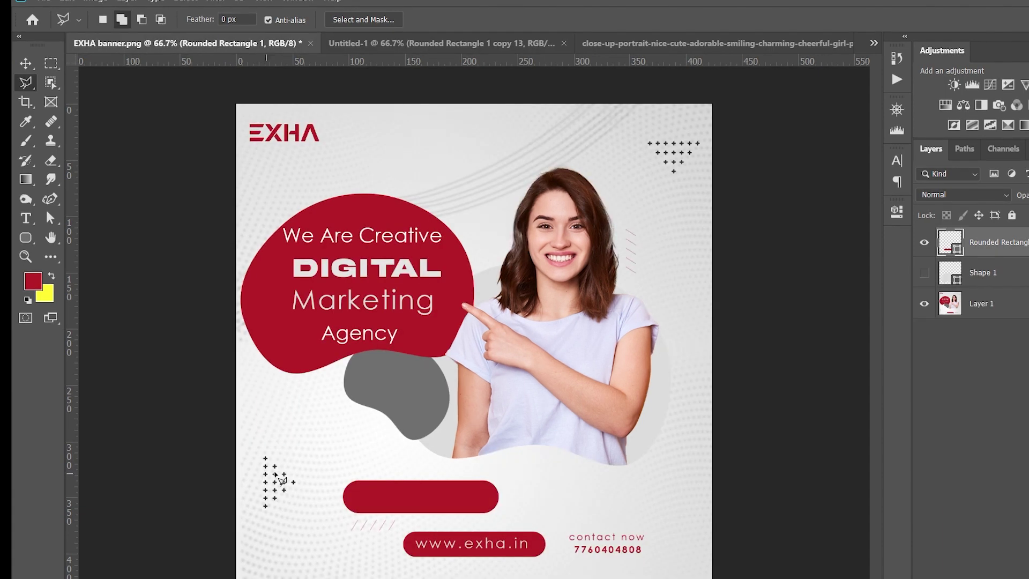
{"action": "left_click", "coordinate": [504, 48]}
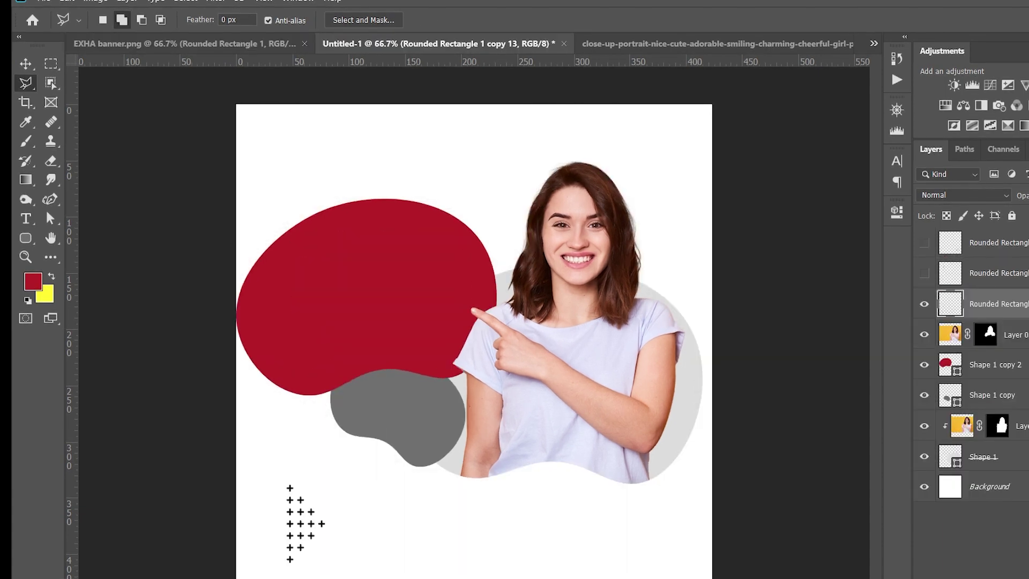
- Duplicate the plus-sign triangle, move the copy to the canvas's upper-right corner and rotate it to point downward
{"action": "key", "text": "ctrl+j"}
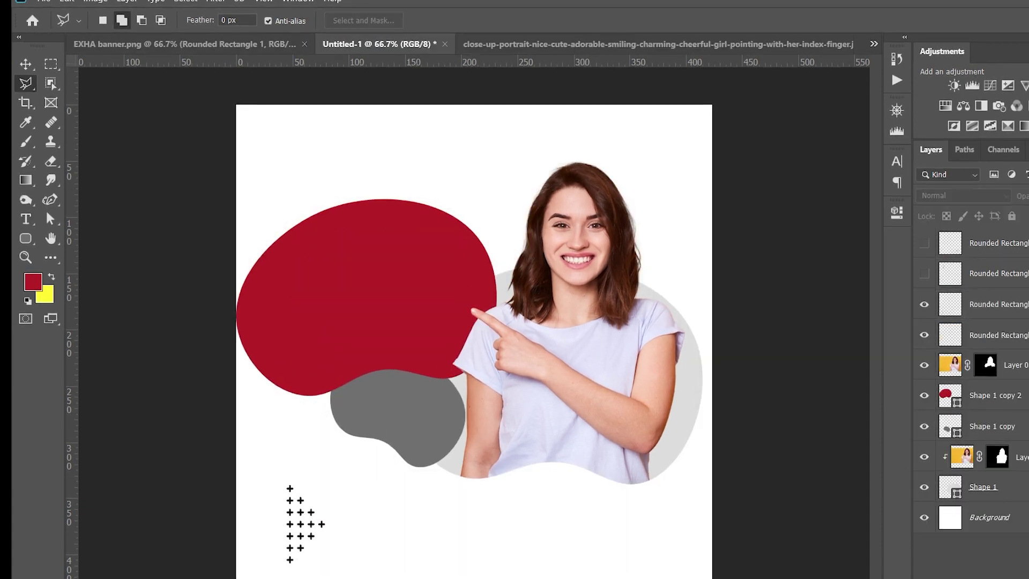
{"action": "key", "text": "v"}
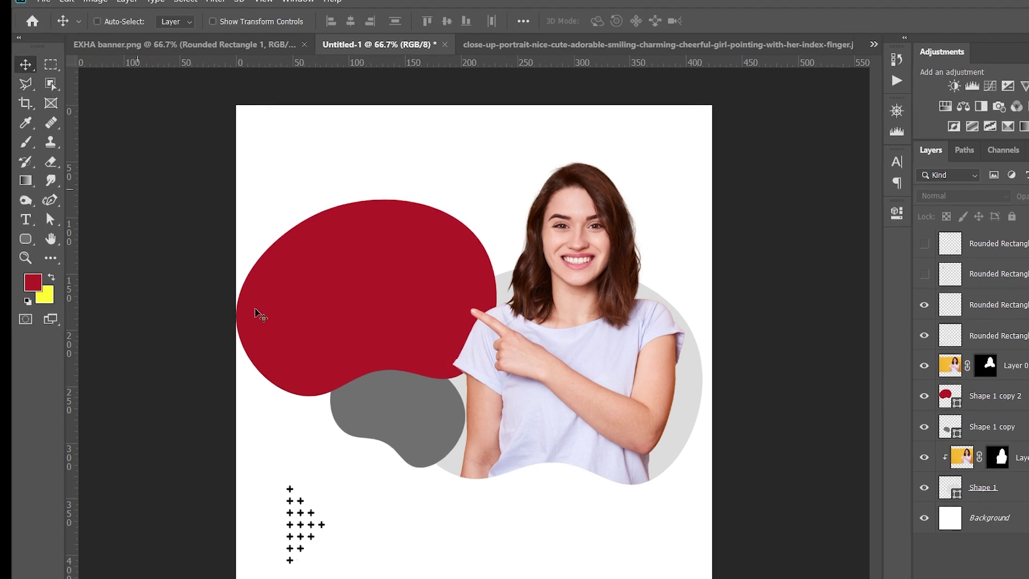
{"action": "left_click", "coordinate": [314, 517]}
{"action": "left_click", "coordinate": [601, 246]}
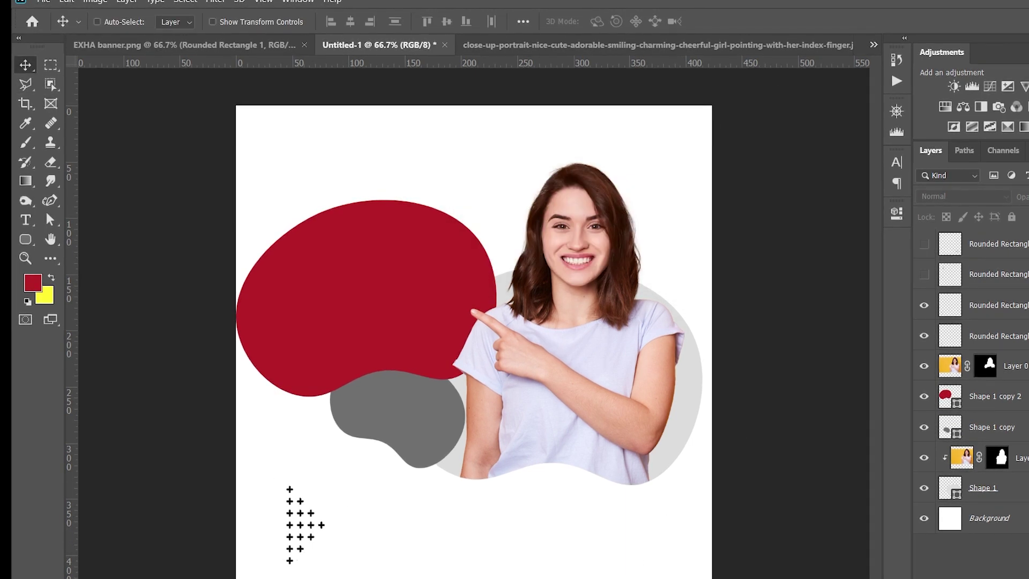
{"action": "key", "text": "alt+period"}
{"action": "left_click_drag", "start_coordinate": [299, 519], "coordinate": [653, 154]}
{"action": "key", "text": "ctrl+t"}
{"action": "left_click_drag", "start_coordinate": [727, 101], "coordinate": [753, 254]}
{"action": "key", "text": "Return"}
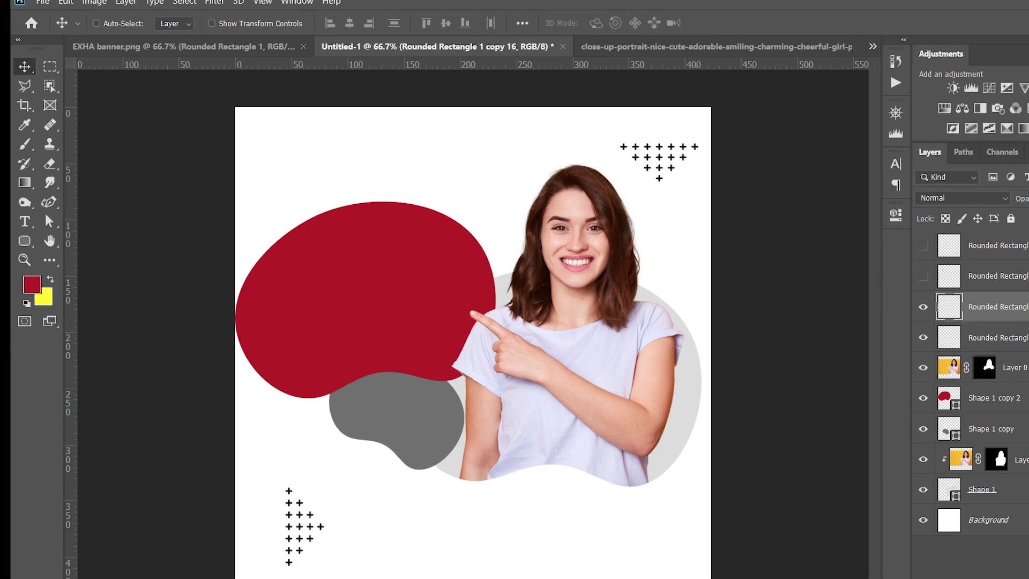
- Reduce both plus-sign triangles to 70% opacity and compare them with the EXHA banner
{"action": "left_click", "coordinate": [996, 338], "text": "shift"}
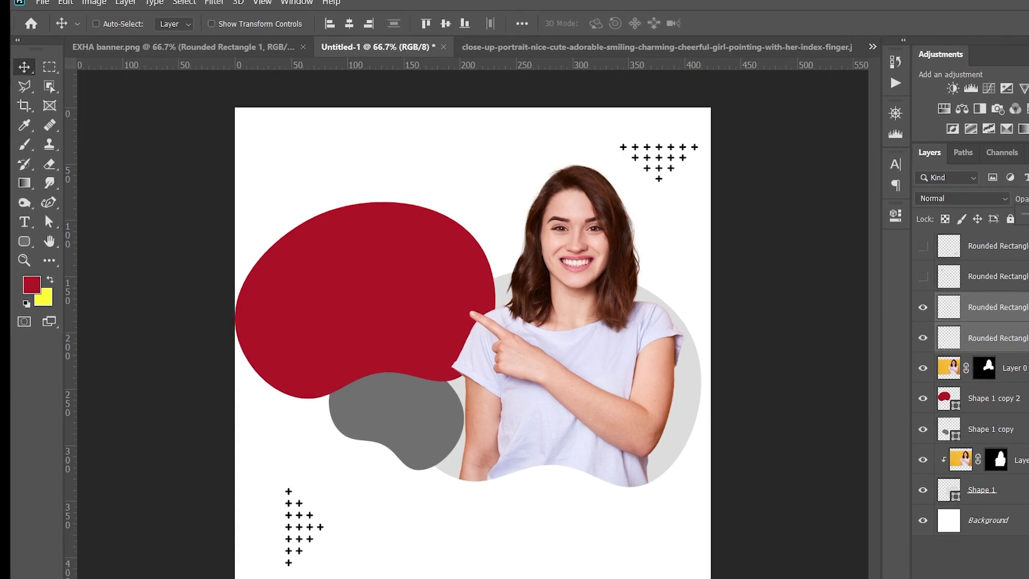
{"action": "key", "text": "7"}
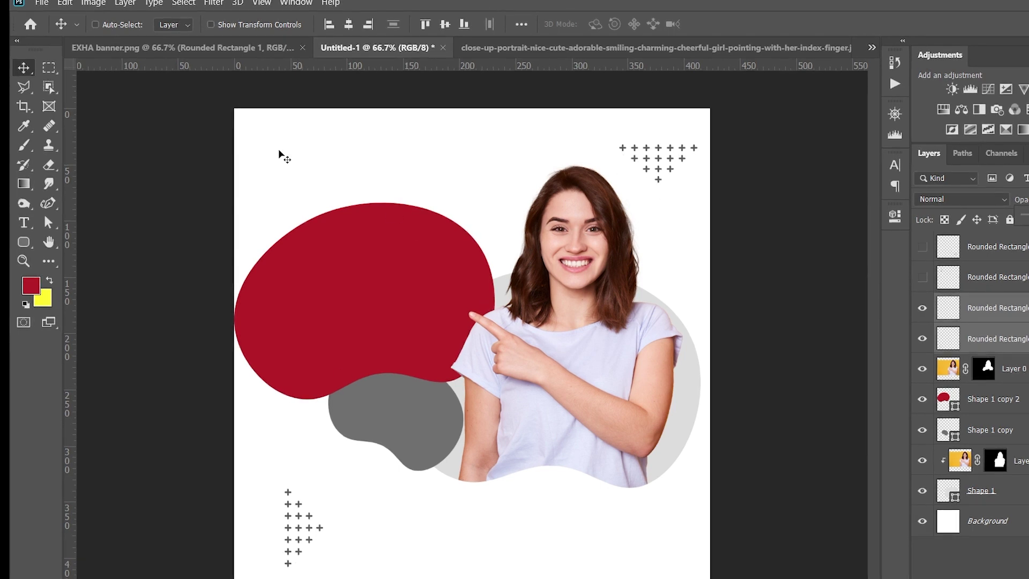
{"action": "key", "text": "ctrl+shift+Tab"}
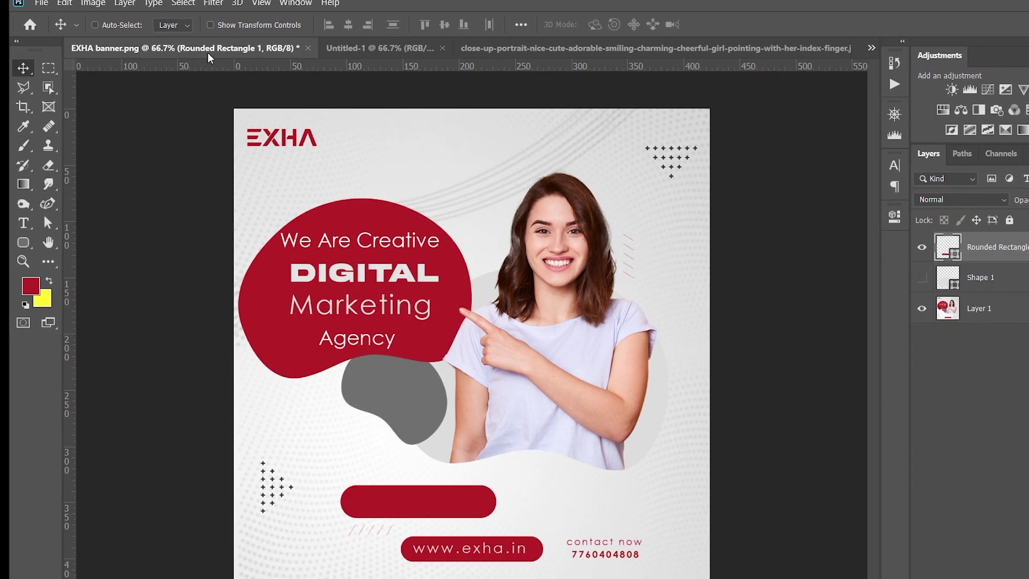
{"action": "left_click", "coordinate": [391, 49]}
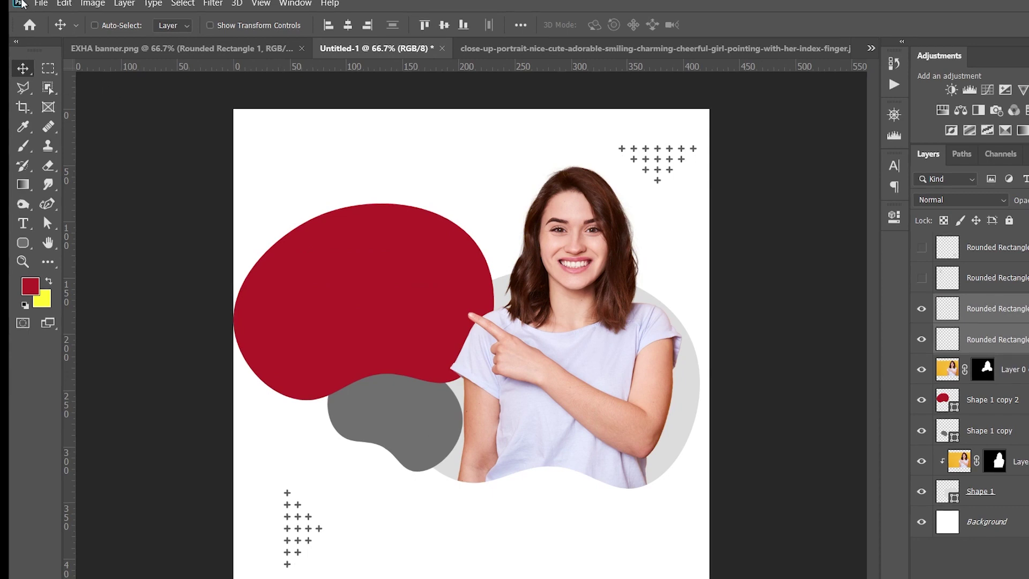
- Place the exha logo file as an embedded image and position it in the canvas's upper-left corner
{"action": "left_click", "coordinate": [41, 3]}
{"action": "left_click", "coordinate": [94, 283]}
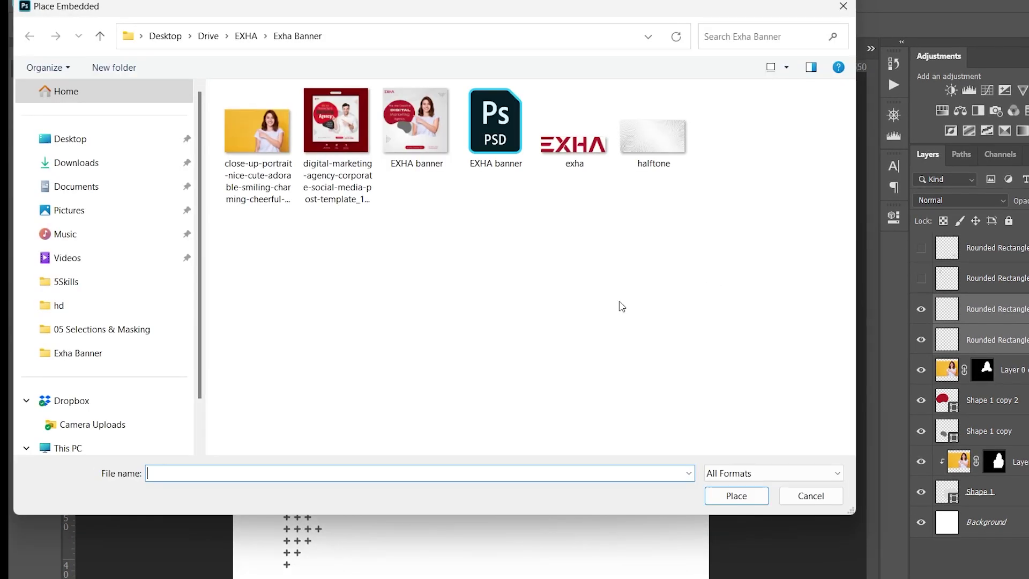
{"action": "left_click", "coordinate": [574, 128]}
{"action": "left_click", "coordinate": [736, 496]}
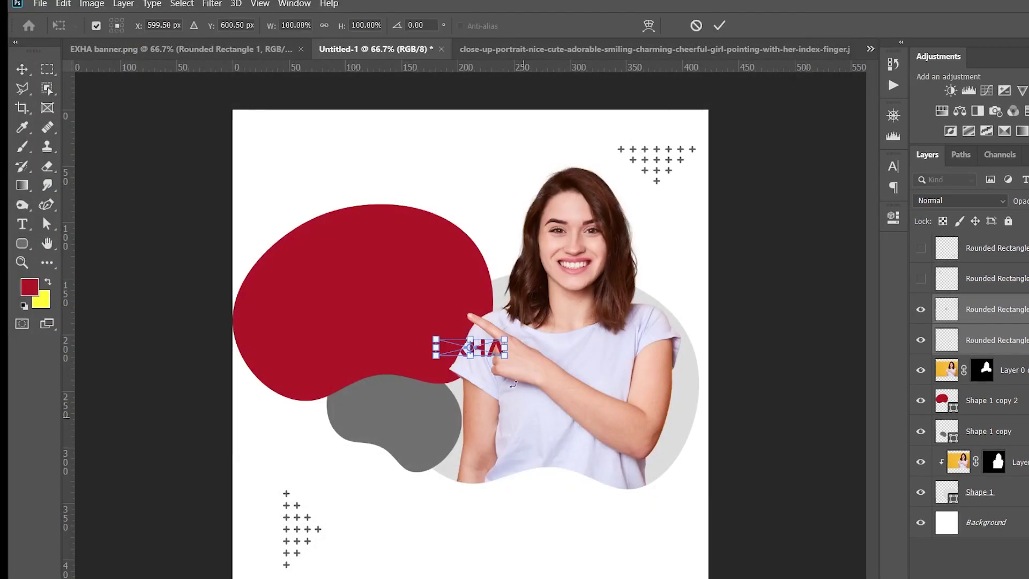
{"action": "left_click", "coordinate": [22, 70]}
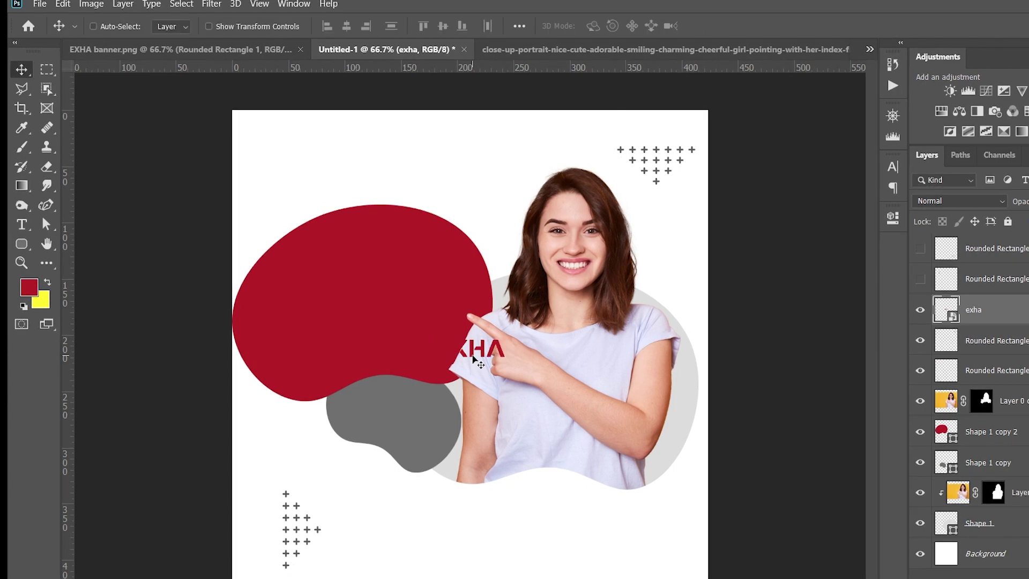
{"action": "left_click_drag", "start_coordinate": [469, 348], "coordinate": [299, 146]}
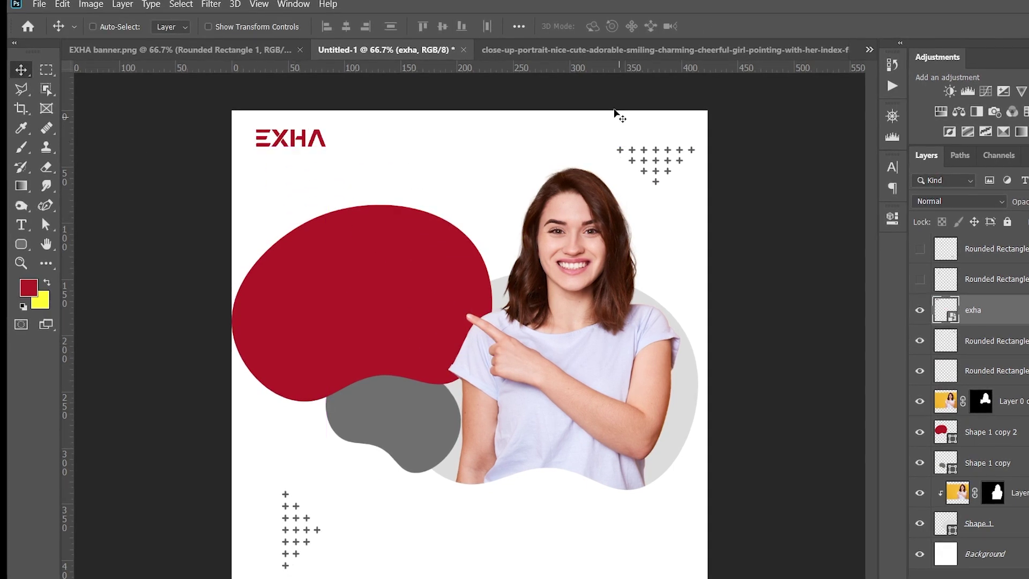
- Check the EXHA banner and draw a red 2 px diagonal line, about 79 px wide and high, below the grey shape
{"action": "key", "text": "ctrl+shift+Tab"}
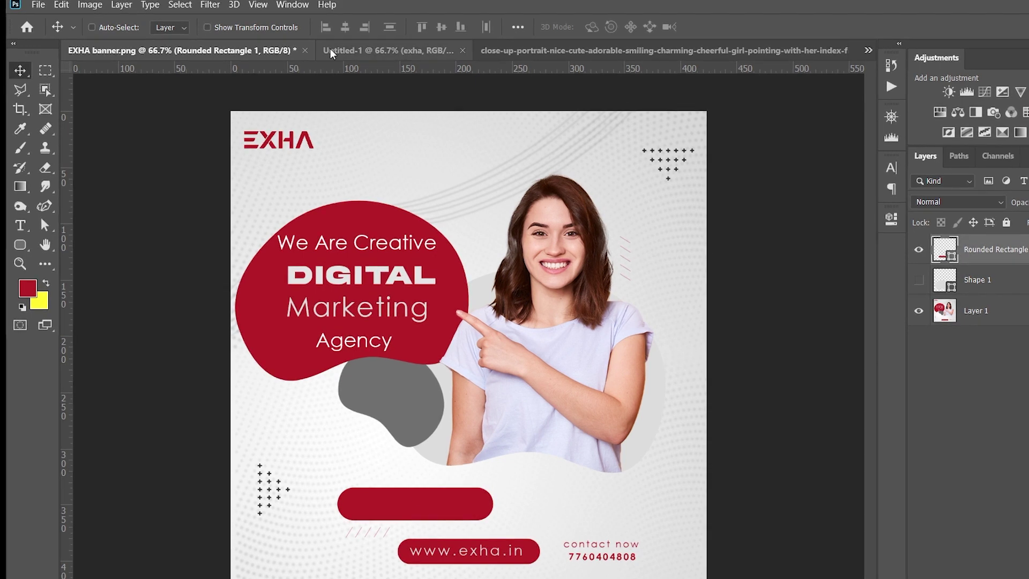
{"action": "left_click", "coordinate": [415, 50]}
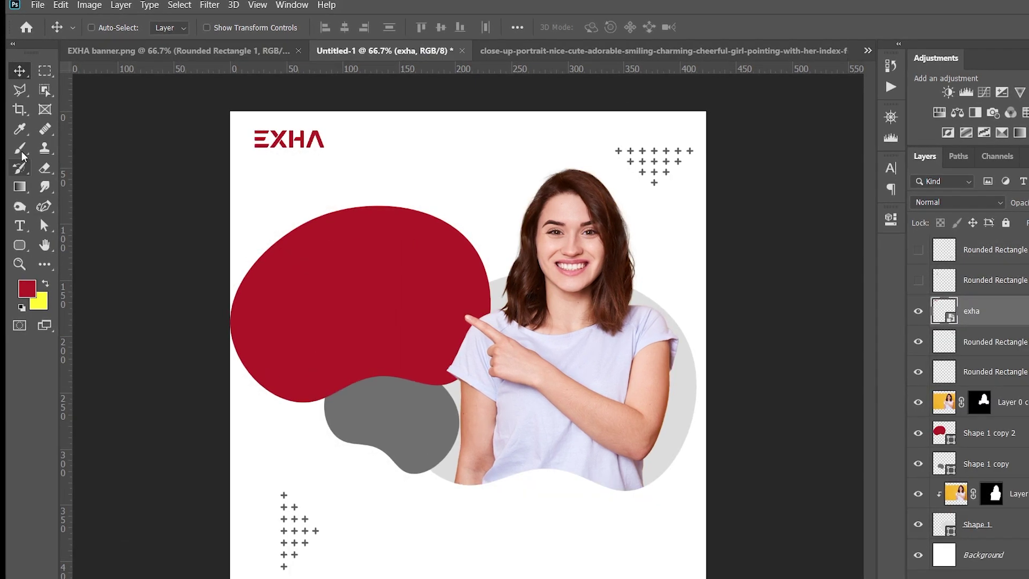
{"action": "left_click", "coordinate": [20, 130]}
{"action": "right_click", "coordinate": [19, 245]}
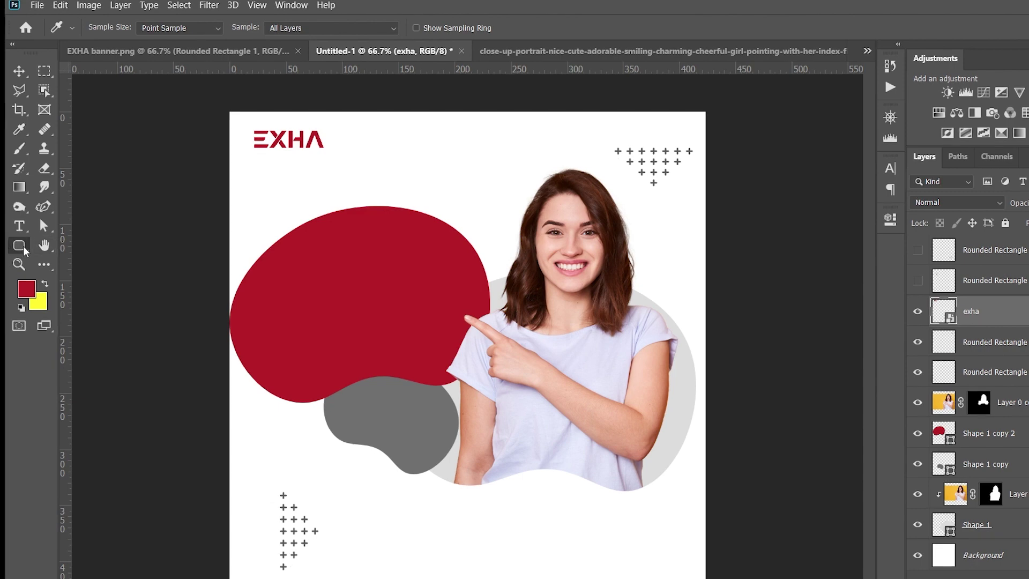
{"action": "left_click", "coordinate": [86, 303]}
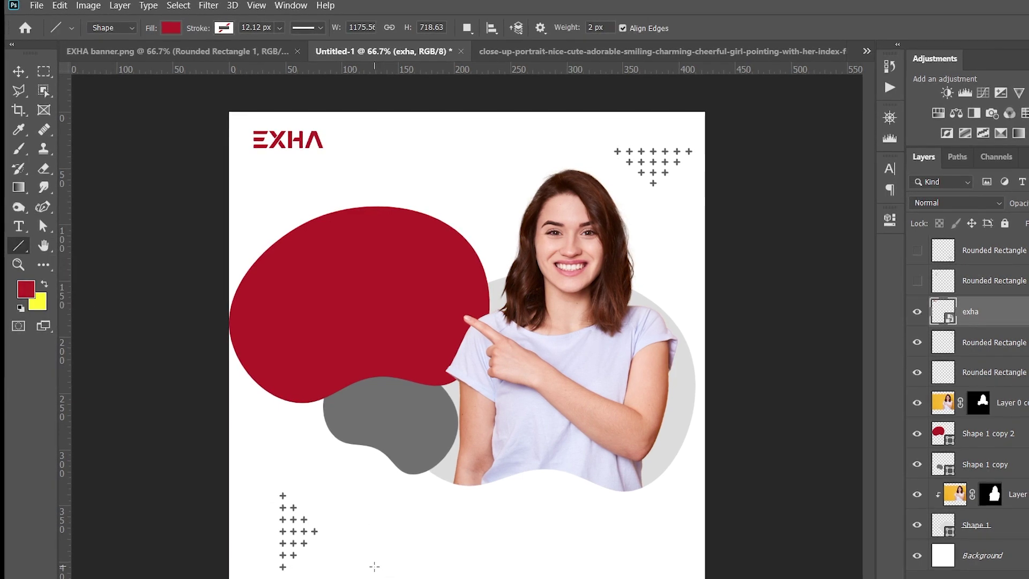
{"action": "left_click_drag", "start_coordinate": [376, 563], "coordinate": [405, 523]}
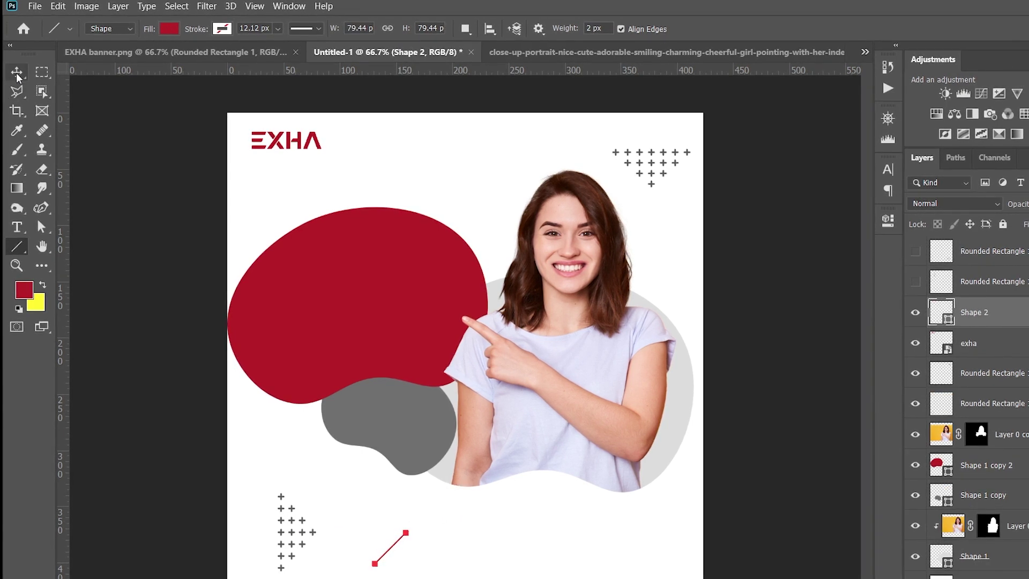
{"action": "key", "text": "v"}
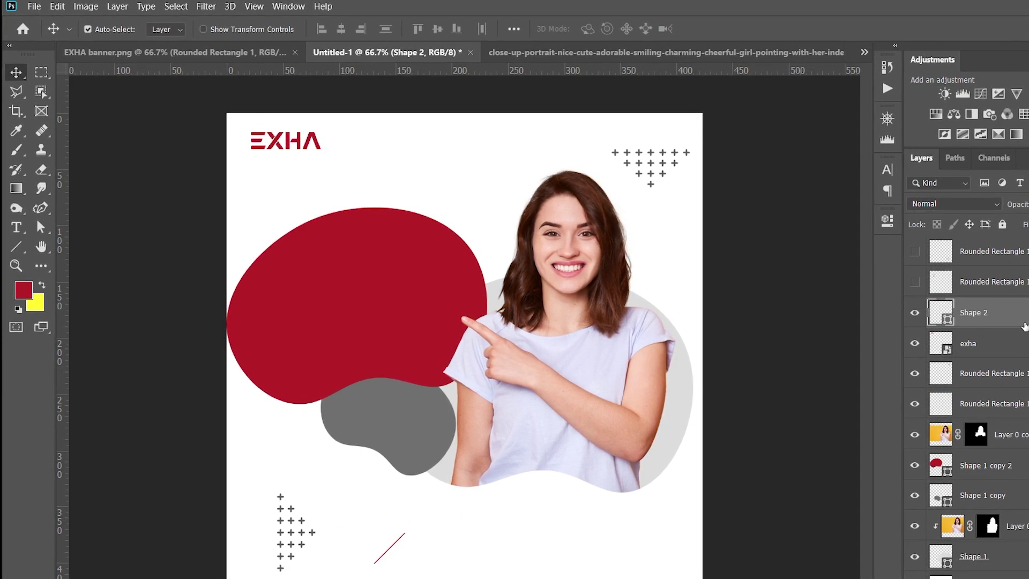
- Duplicate the diagonal line a short distance to its right and repeat the transform to make a row of six lines
{"action": "key", "text": "ctrl+alt+t"}
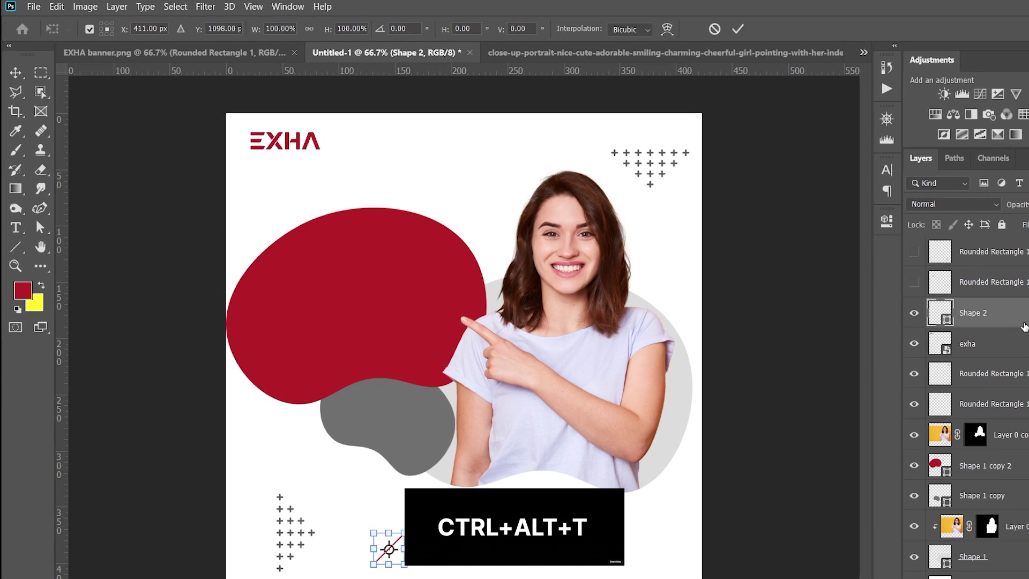
{"action": "left_click_drag", "start_coordinate": [389, 548], "coordinate": [411, 548]}
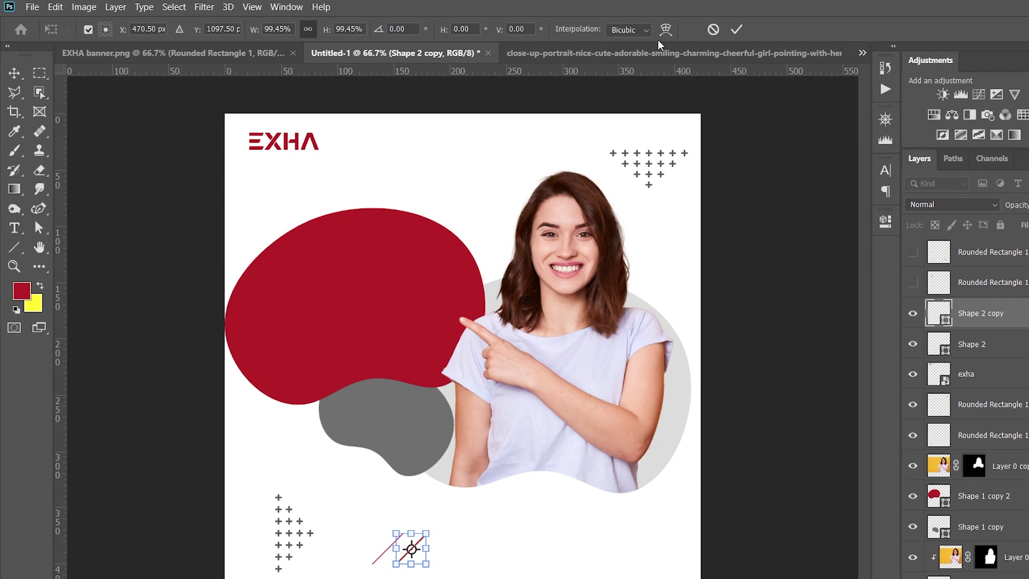
{"action": "left_click", "coordinate": [737, 29]}
{"action": "key", "text": "ctrl+alt+shift+t"}
{"action": "key", "text": "ctrl+alt+shift+t"}
{"action": "key", "text": "ctrl+alt+shift+t"}
{"action": "key", "text": "ctrl+alt+shift+t"}
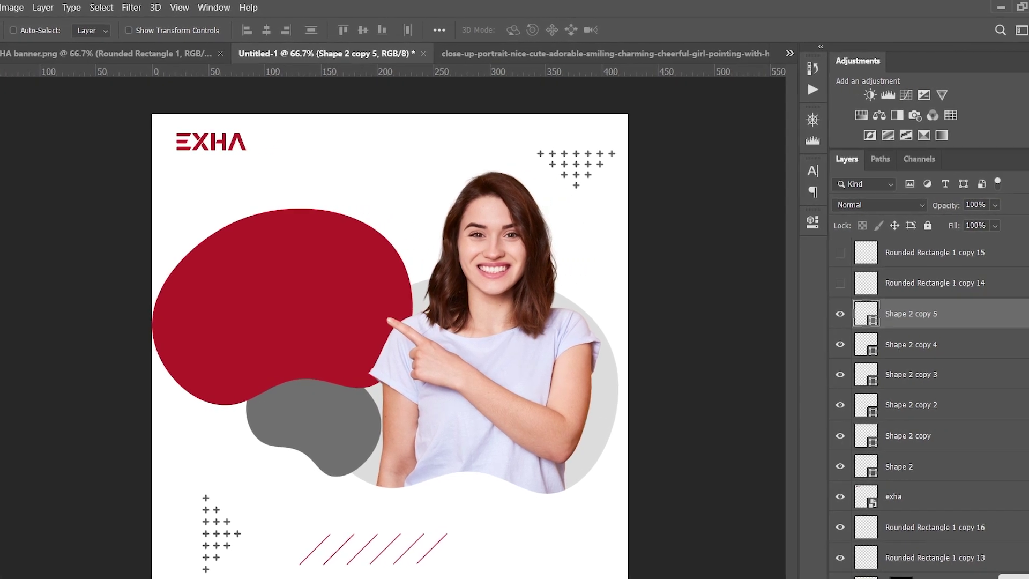
- Group the six diagonal lines and scale the group down proportionally beside the lower plus-sign triangle
{"action": "left_click", "coordinate": [926, 476], "text": "shift"}
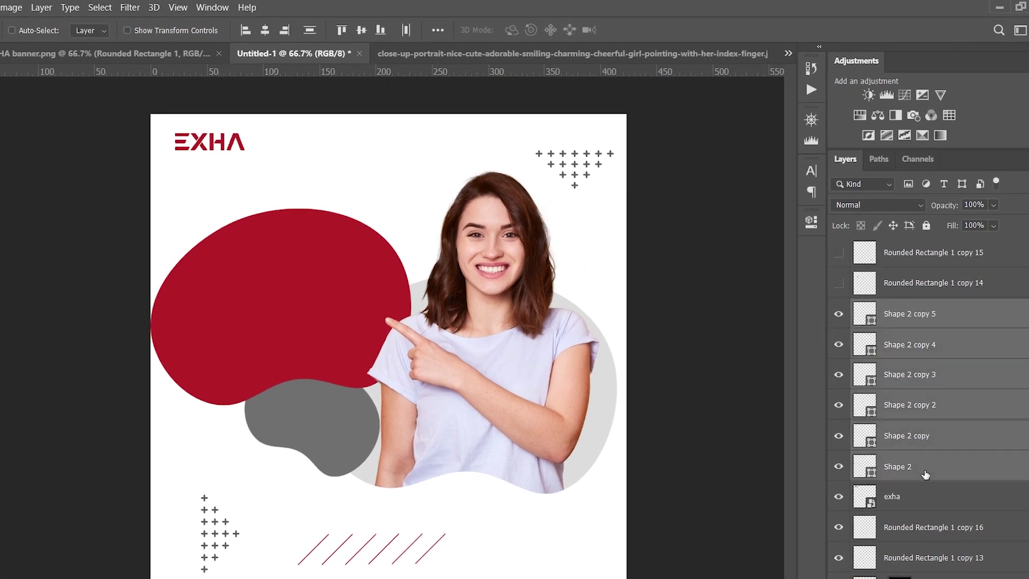
{"action": "key", "text": "ctrl+g"}
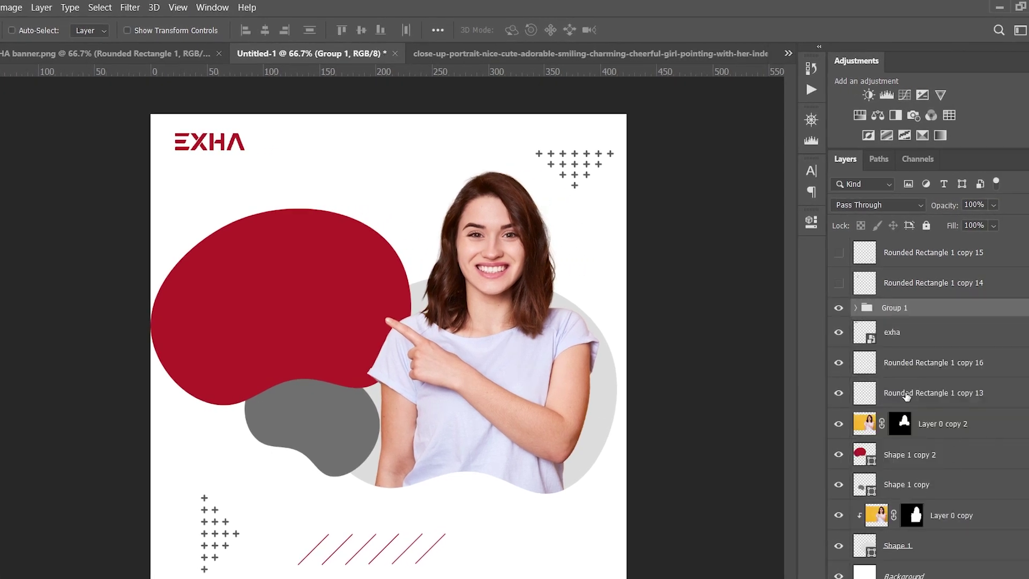
{"action": "key", "text": "ctrl+t"}
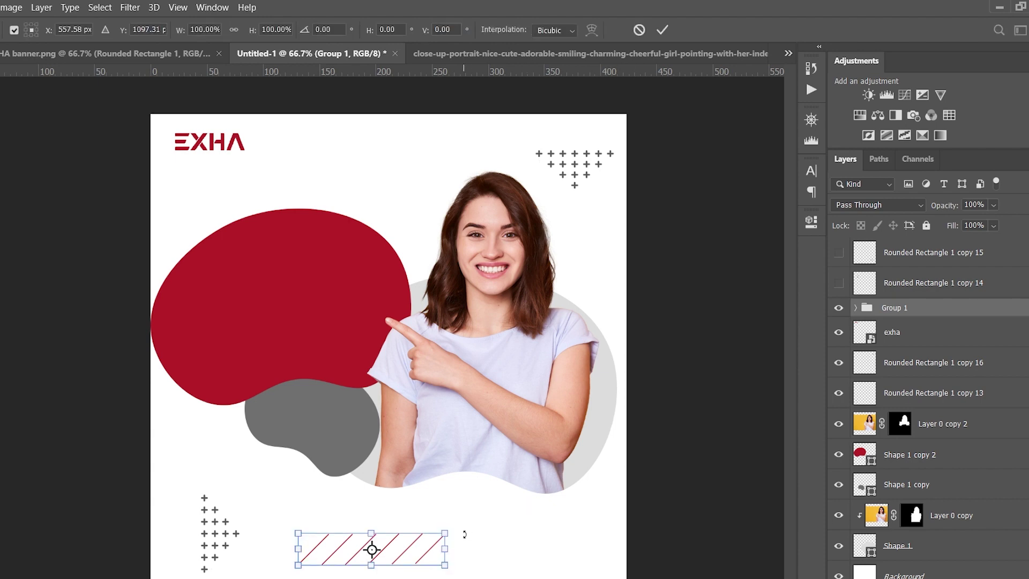
{"action": "left_click_drag", "start_coordinate": [446, 531], "coordinate": [385, 546]}
{"action": "left_click", "coordinate": [662, 30]}
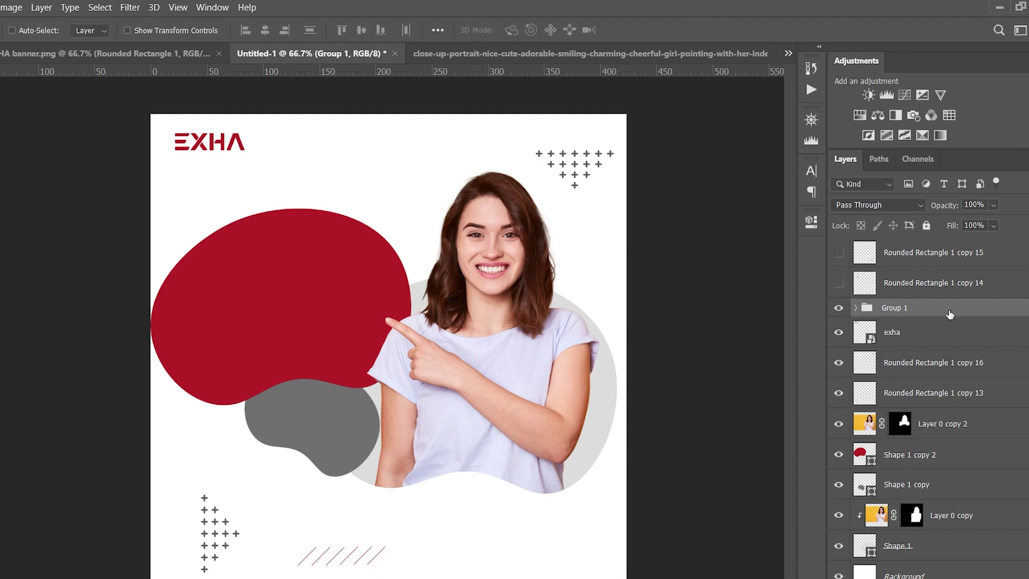
- Duplicate the line group, rotate the copy into a vertical column beside the woman's hair and set its opacity to 77%
{"action": "key", "text": "ctrl+j"}
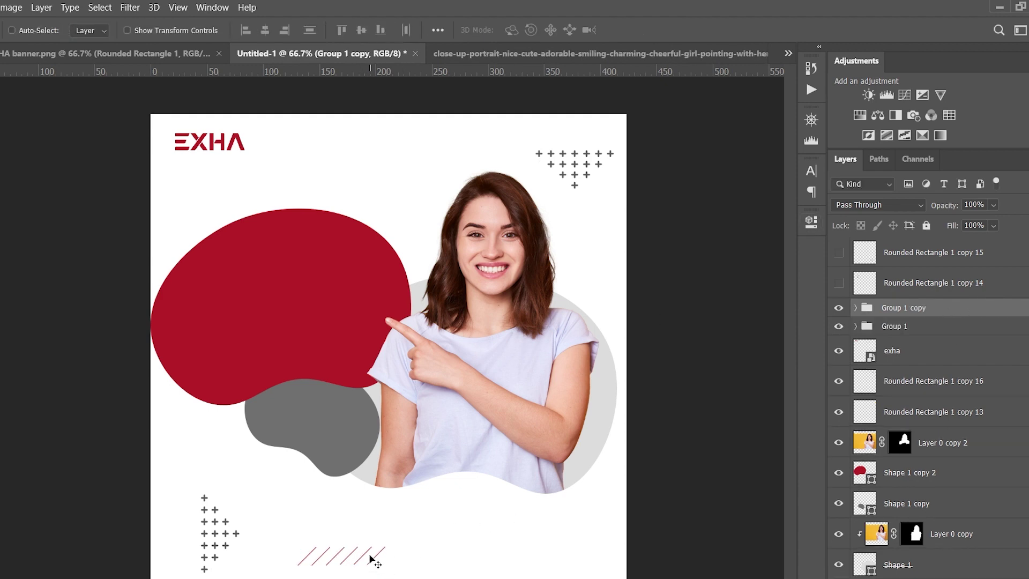
{"action": "mouse_move", "coordinate": [370, 559]}
{"action": "left_mouse_down"}
{"action": "mouse_move", "coordinate": [578, 250]}
{"action": "mouse_move", "coordinate": [586, 257]}
{"action": "mouse_move", "coordinate": [374, 161]}
{"action": "mouse_move", "coordinate": [433, 174]}
{"action": "left_mouse_up"}
{"action": "left_click", "coordinate": [107, 54]}
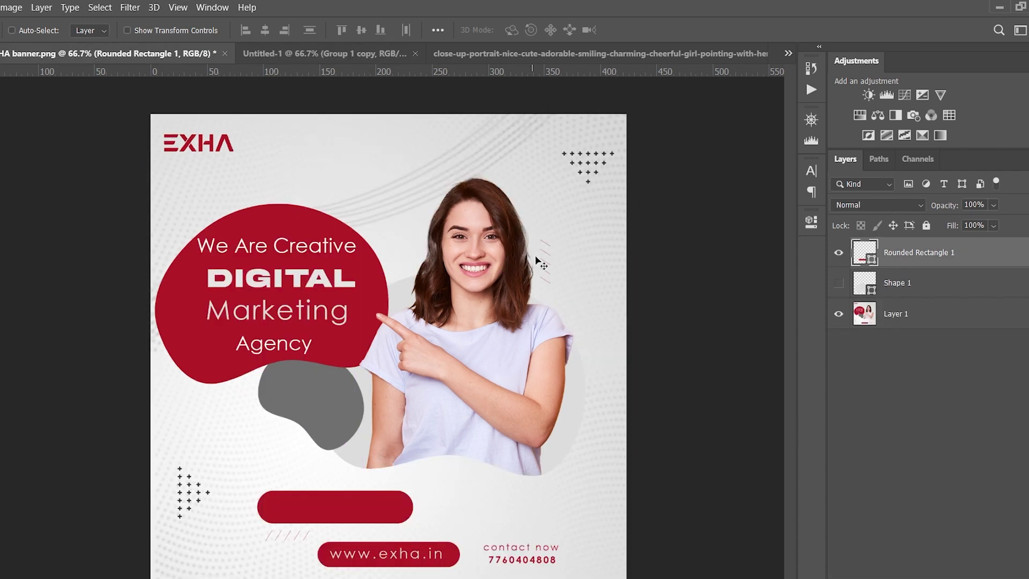
{"action": "left_click", "coordinate": [321, 54]}
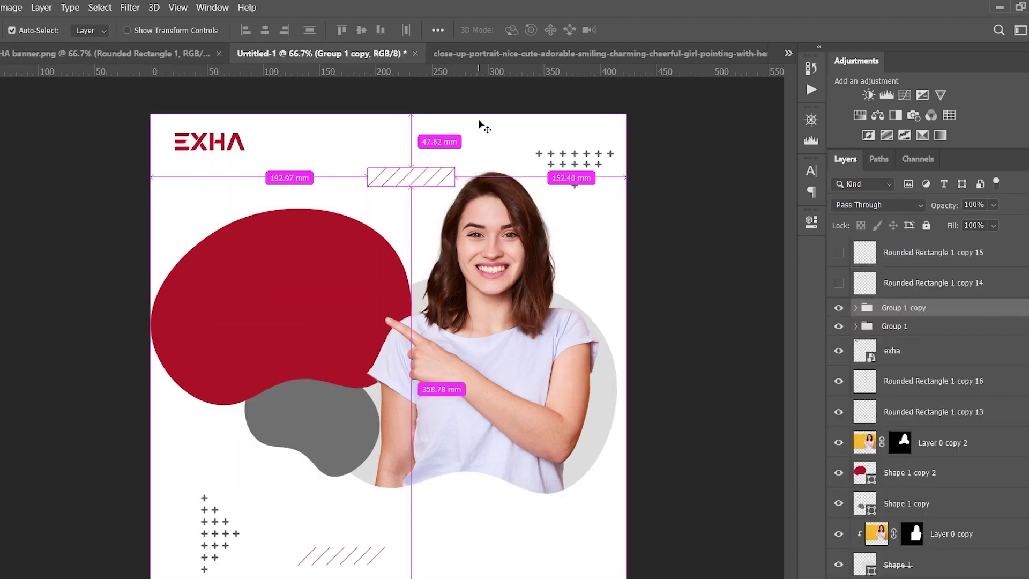
{"action": "key", "text": "ctrl+t"}
{"action": "mouse_move", "coordinate": [479, 146]}
{"action": "left_mouse_down"}
{"action": "mouse_move", "coordinate": [450, 107]}
{"action": "mouse_move", "coordinate": [378, 103]}
{"action": "left_mouse_up"}
{"action": "left_click_drag", "start_coordinate": [418, 171], "coordinate": [580, 235]}
{"action": "mouse_move", "coordinate": [584, 193]}
{"action": "left_mouse_down"}
{"action": "mouse_move", "coordinate": [585, 215]}
{"action": "mouse_move", "coordinate": [585, 204]}
{"action": "left_mouse_up"}
{"action": "left_click", "coordinate": [662, 30]}
{"action": "left_click_drag", "start_coordinate": [570, 244], "coordinate": [566, 245]}
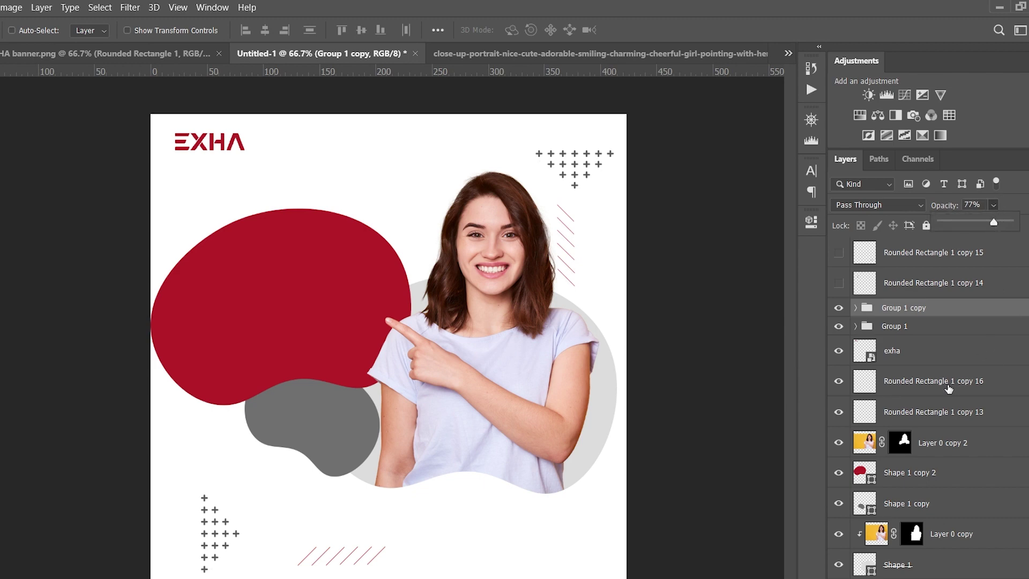
- Set the lower line group's opacity to 77% and compare the lines with the EXHA banner
{"action": "left_click", "coordinate": [948, 311], "text": "ctrl"}
{"action": "left_click", "coordinate": [941, 327]}
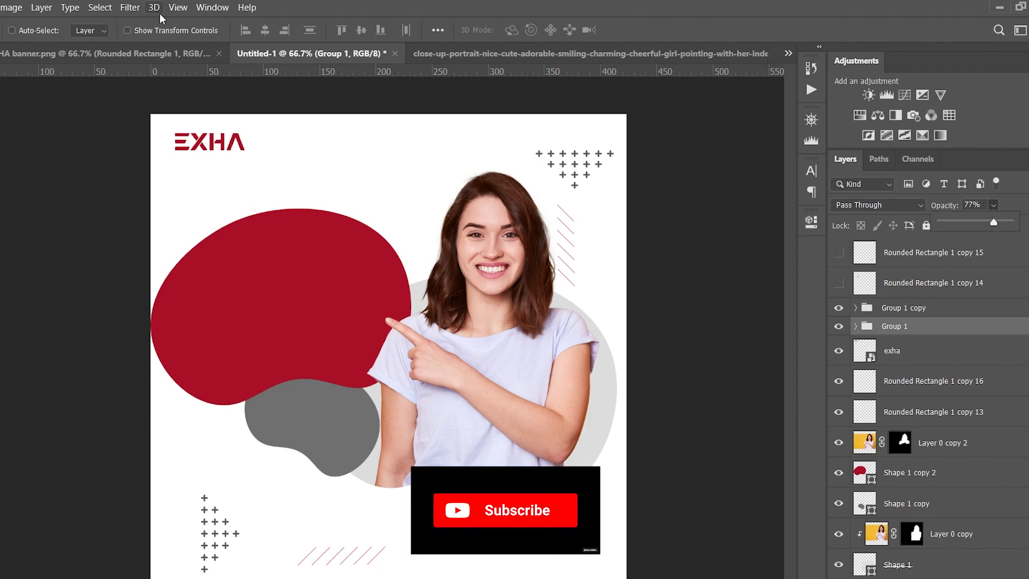
{"action": "key", "text": "ctrl+shift+Tab"}
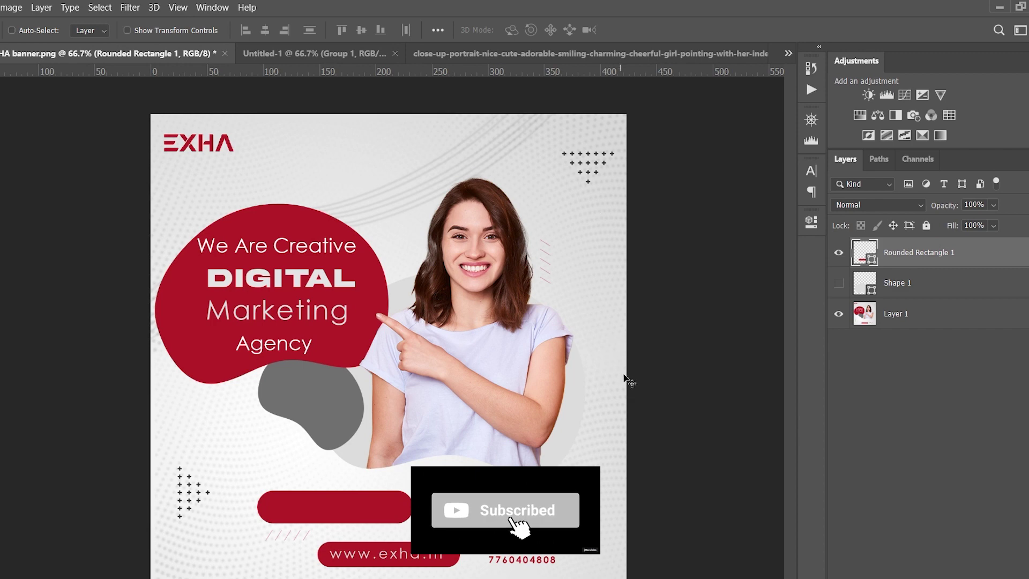
{"action": "left_click", "coordinate": [343, 53]}
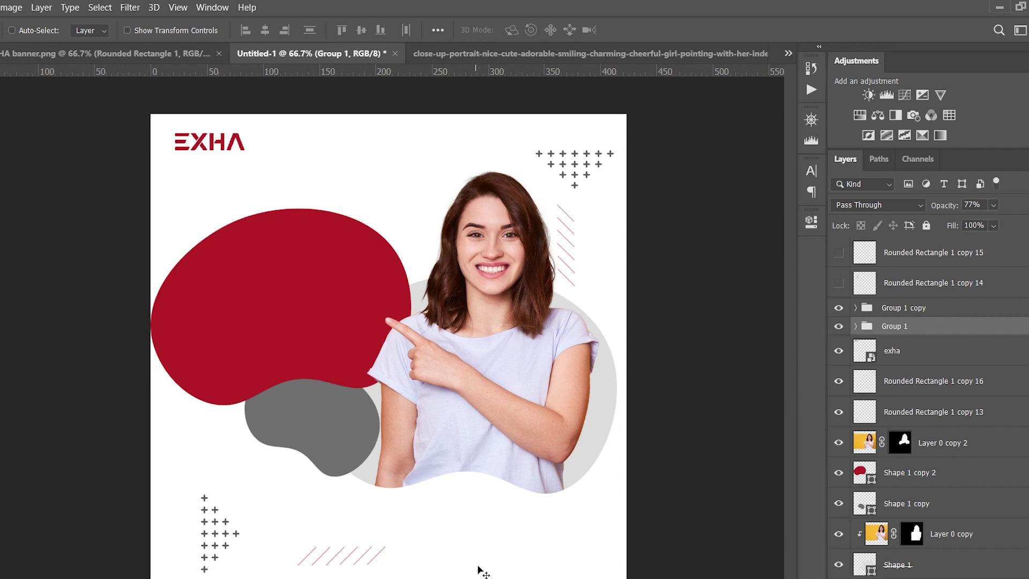
- Copy the red rounded bar from the EXHA banner document into Untitled-1, placing it near the lower diagonal lines
{"action": "left_click", "coordinate": [92, 53]}
{"action": "right_click", "coordinate": [381, 511]}
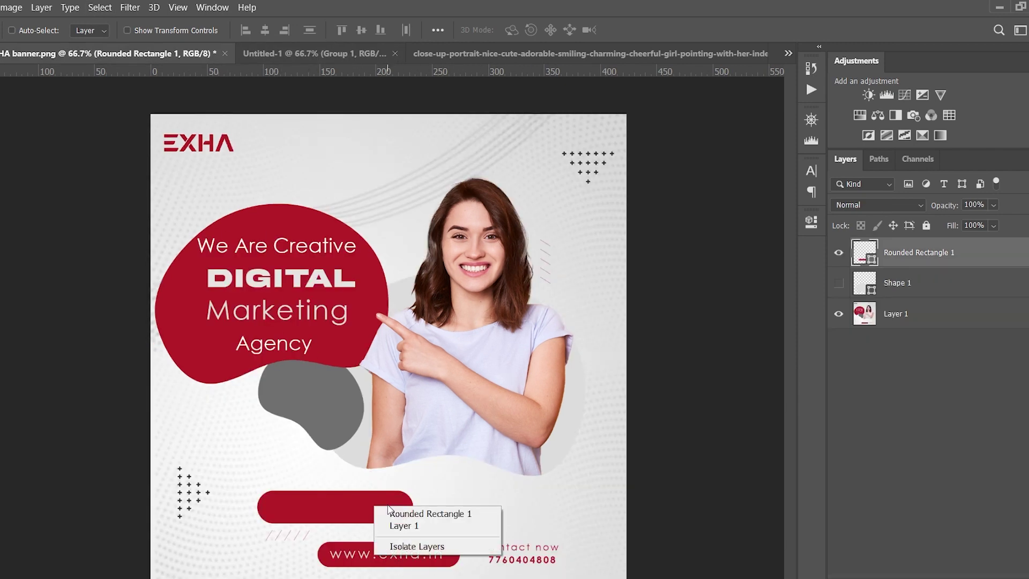
{"action": "left_click", "coordinate": [375, 509]}
{"action": "left_click", "coordinate": [325, 51]}
{"action": "left_click_drag", "start_coordinate": [325, 51], "coordinate": [435, 556]}
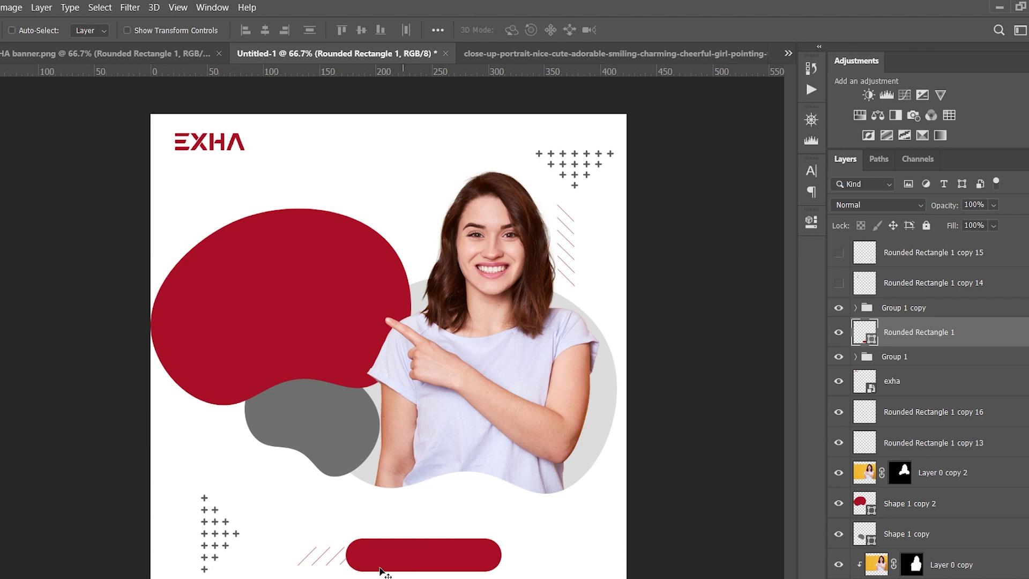
- Move the lower diagonal line group up clear of the red bar and shift both the lines and the bar slightly left
{"action": "right_click", "coordinate": [320, 563]}
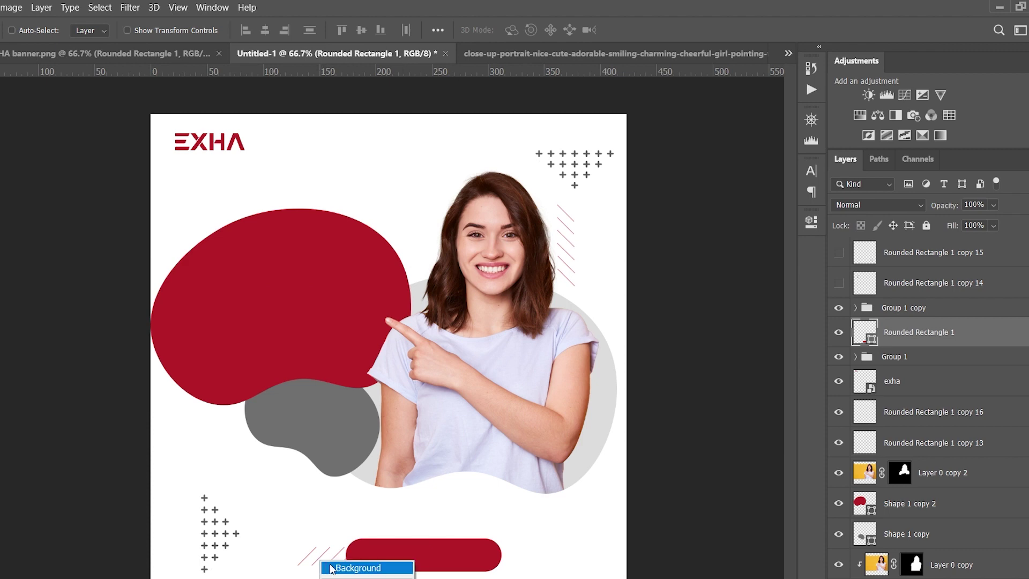
{"action": "left_click", "coordinate": [922, 318]}
{"action": "left_click", "coordinate": [910, 359]}
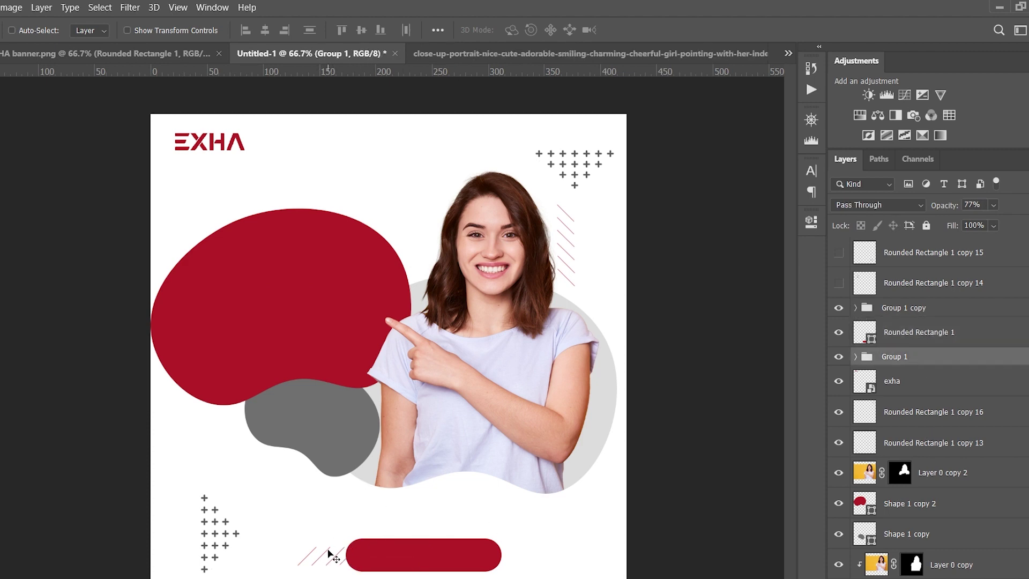
{"action": "left_click_drag", "start_coordinate": [329, 552], "coordinate": [327, 520]}
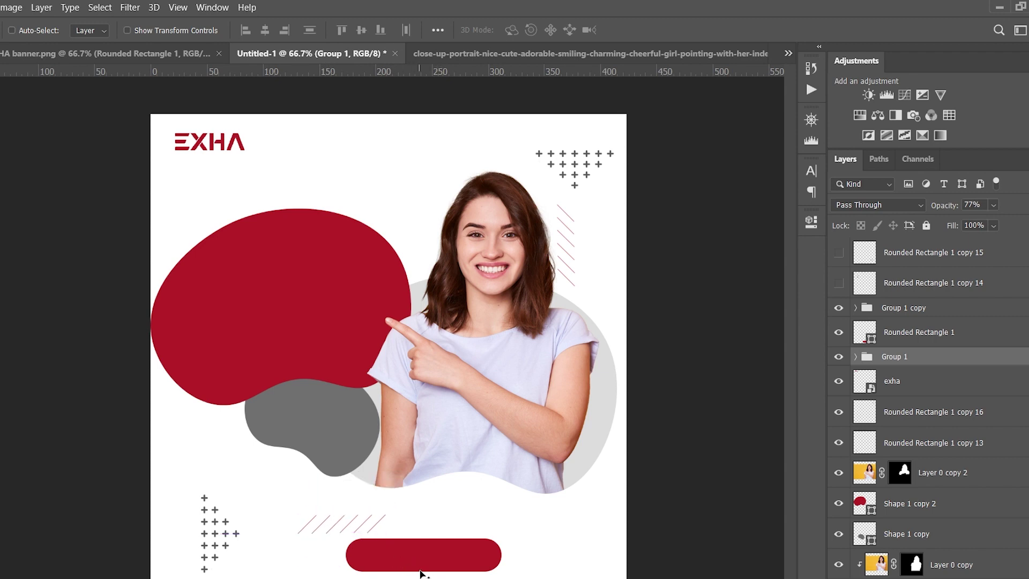
{"action": "key", "text": "shift+Left"}
{"action": "left_click_drag", "start_coordinate": [421, 567], "coordinate": [410, 567]}
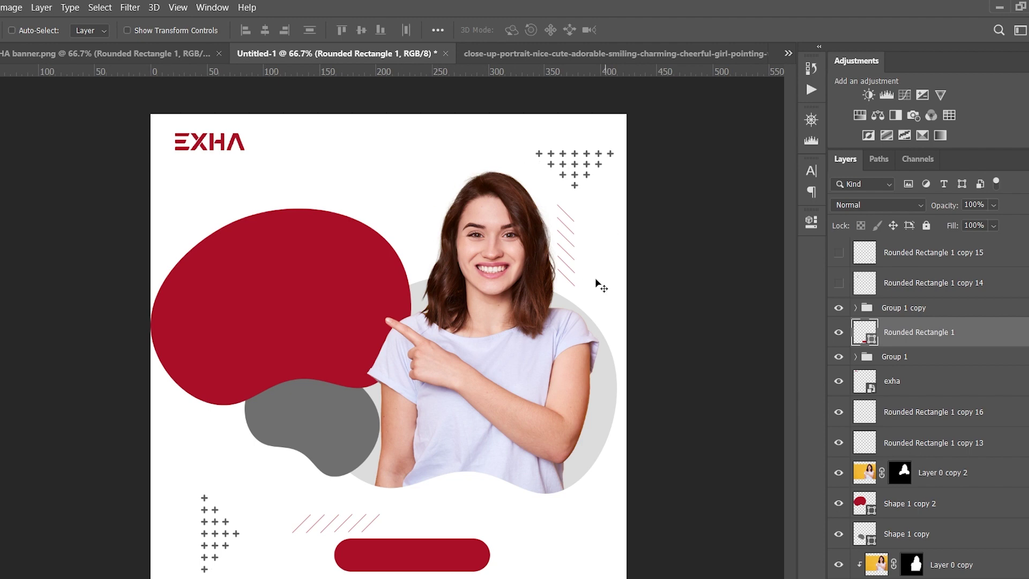
- Place the halftone image from the Exha Banner folder directly above Shape 1 and move it to the canvas's upper edge
{"action": "key", "text": "ctrl+shift+Tab"}
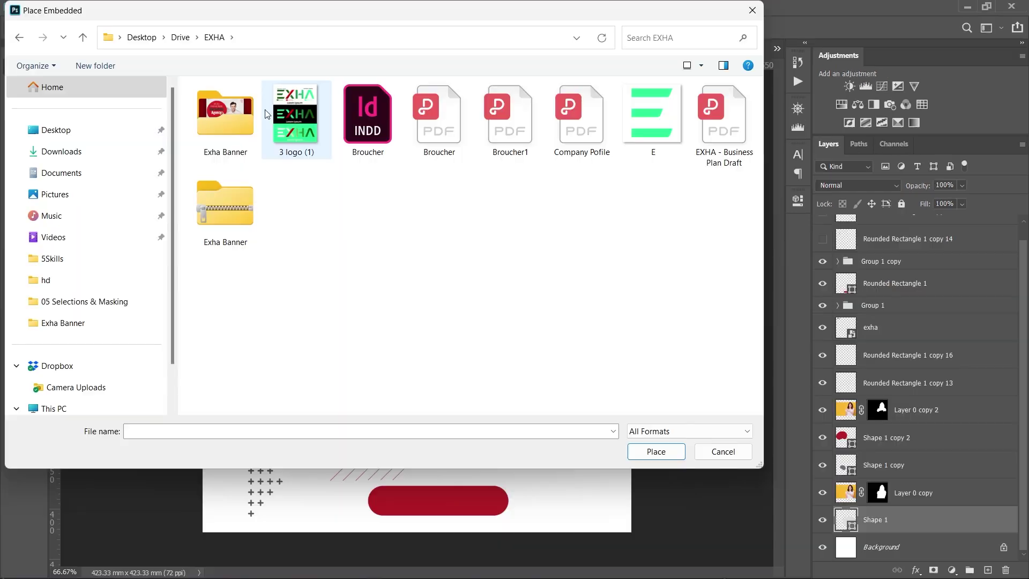
{"action": "double_click", "coordinate": [201, 120]}
{"action": "left_click", "coordinate": [599, 115]}
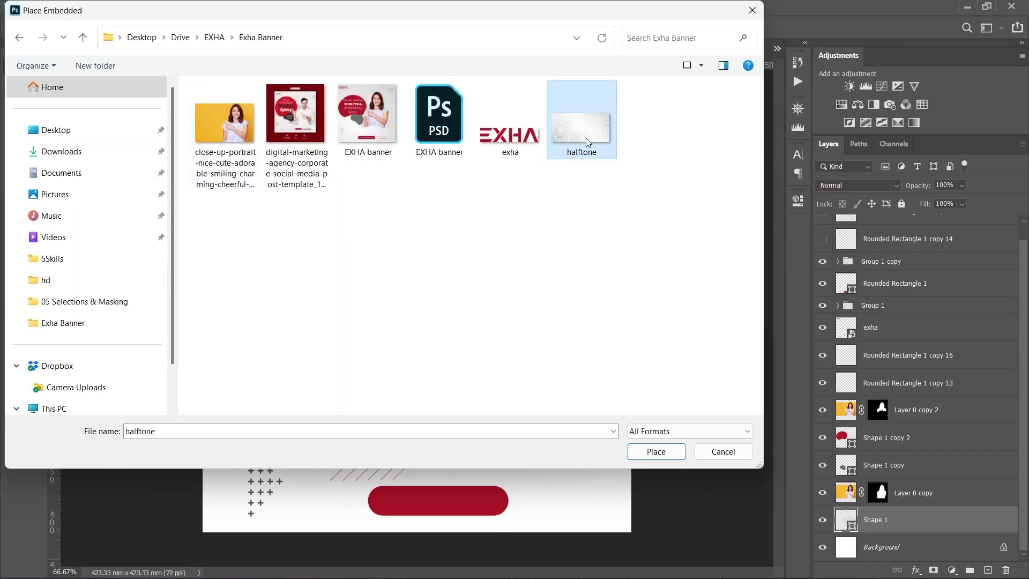
{"action": "left_click", "coordinate": [656, 451]}
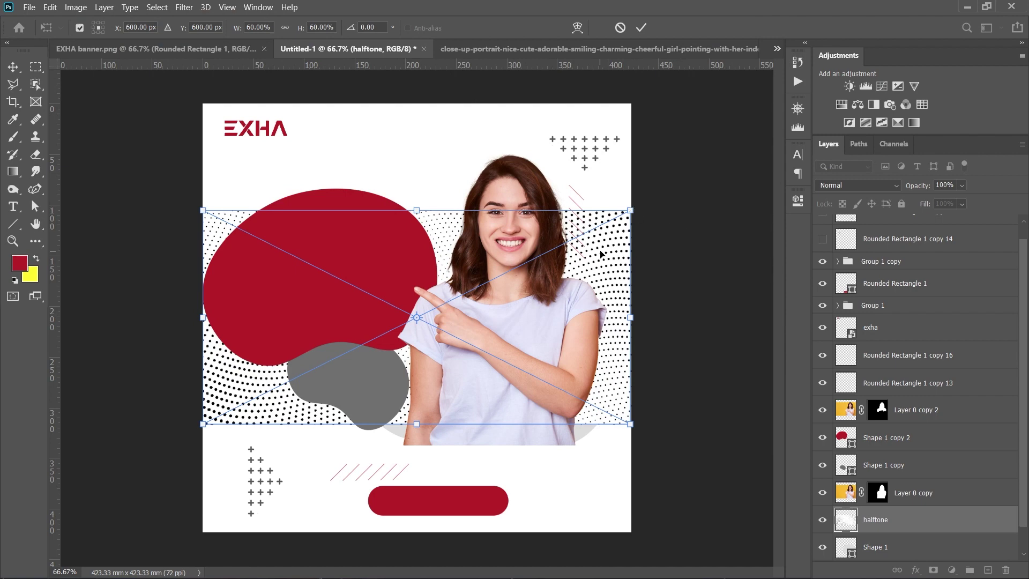
{"action": "left_click_drag", "start_coordinate": [600, 253], "coordinate": [598, 143]}
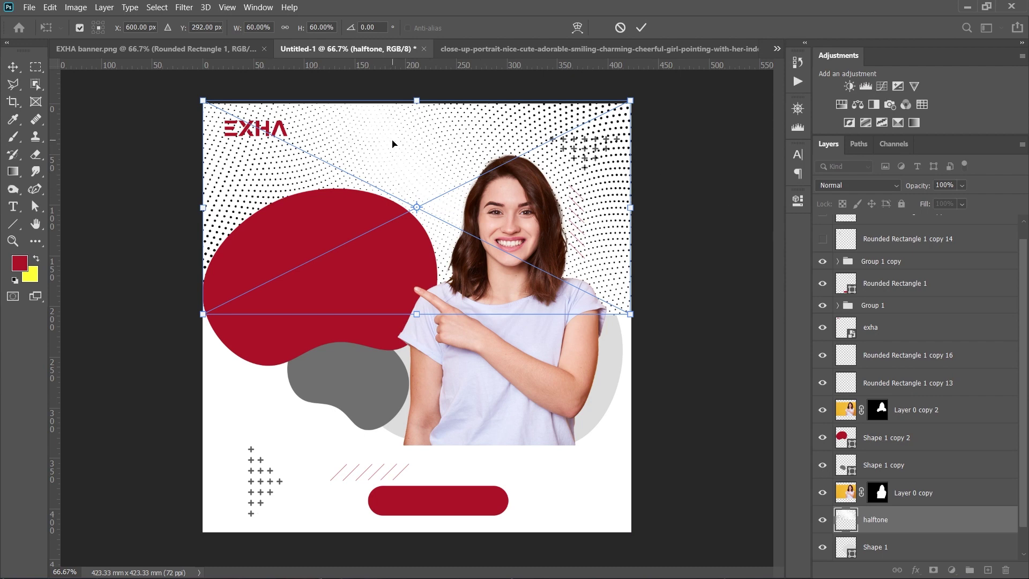
{"action": "left_click", "coordinate": [641, 27]}
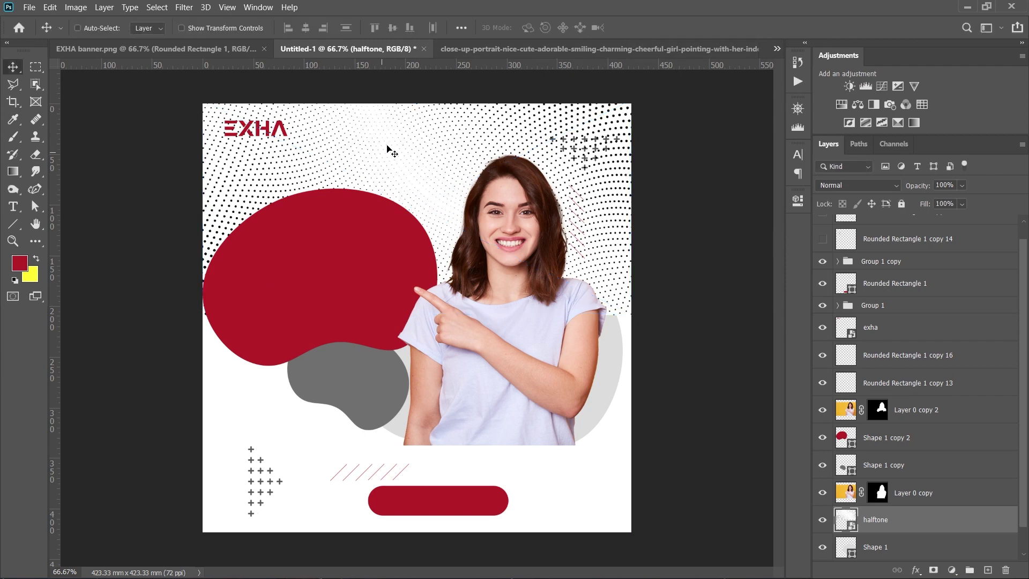
- Set the halftone layer's blend mode to Multiply, trying it above Rounded Rectangle 1 before returning it just above Shape 1
{"action": "left_click", "coordinate": [822, 520]}
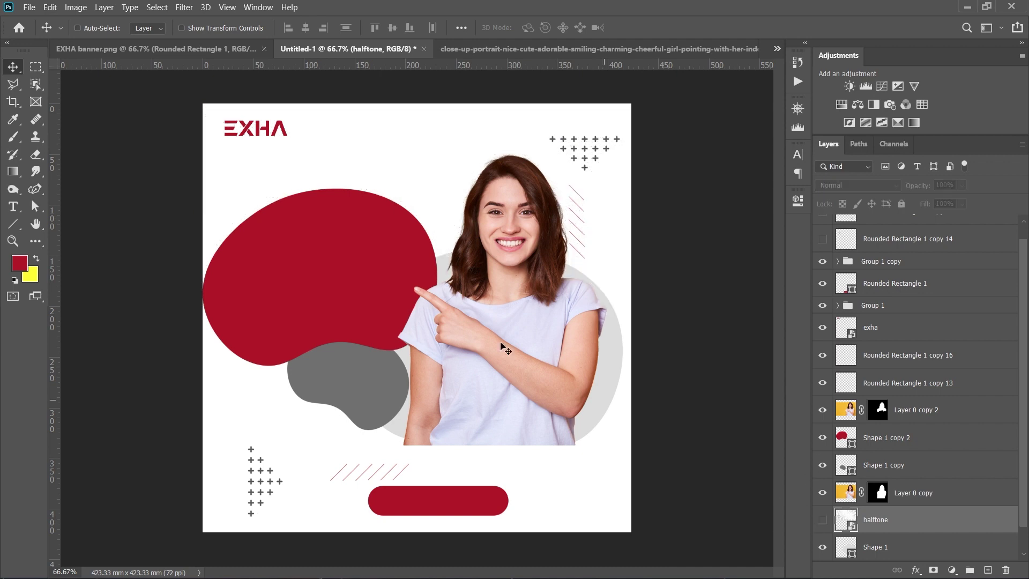
{"action": "left_click", "coordinate": [822, 521]}
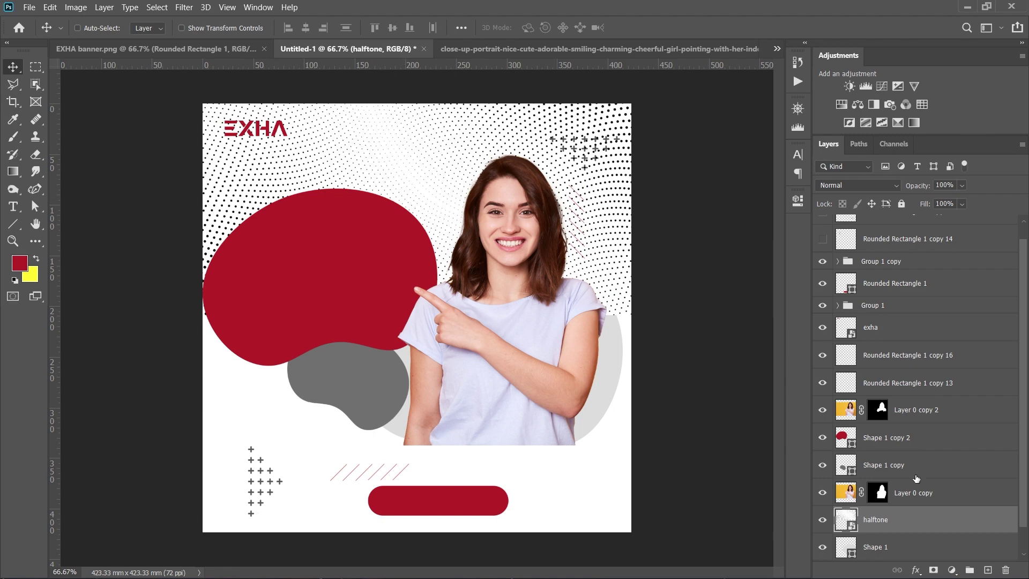
{"action": "left_click_drag", "start_coordinate": [924, 520], "coordinate": [911, 275]}
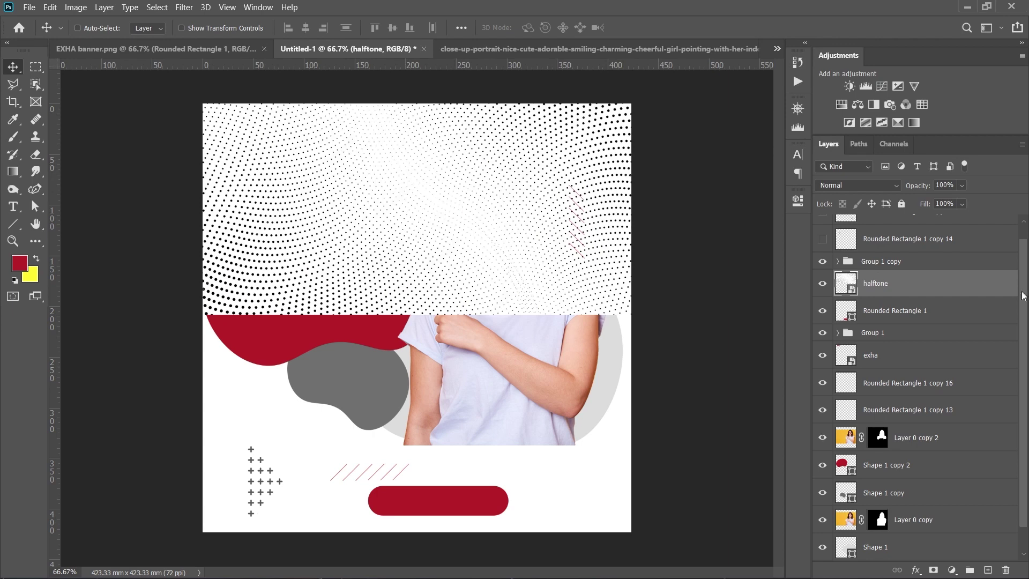
{"action": "left_click", "coordinate": [839, 186]}
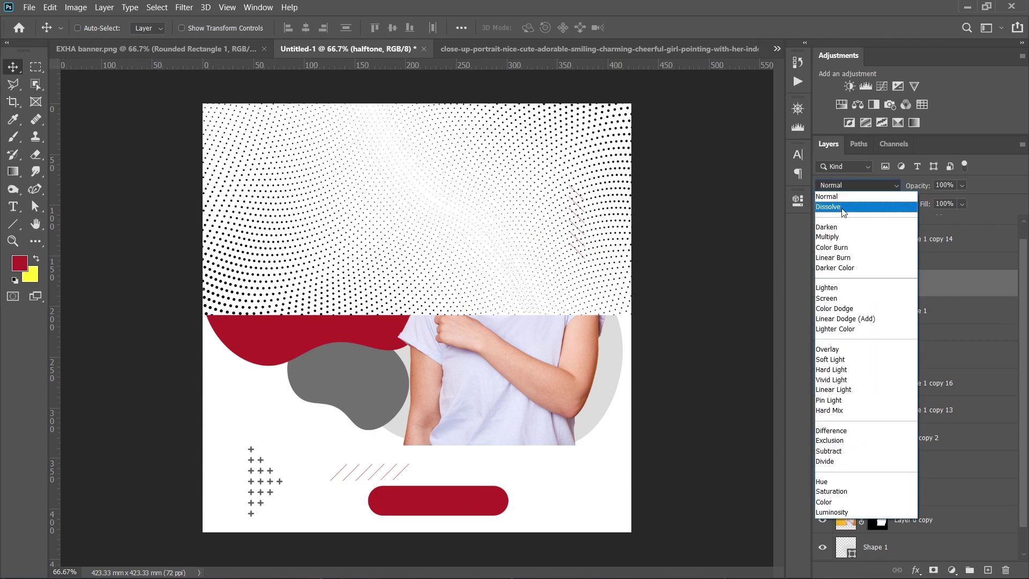
{"action": "left_click", "coordinate": [841, 236]}
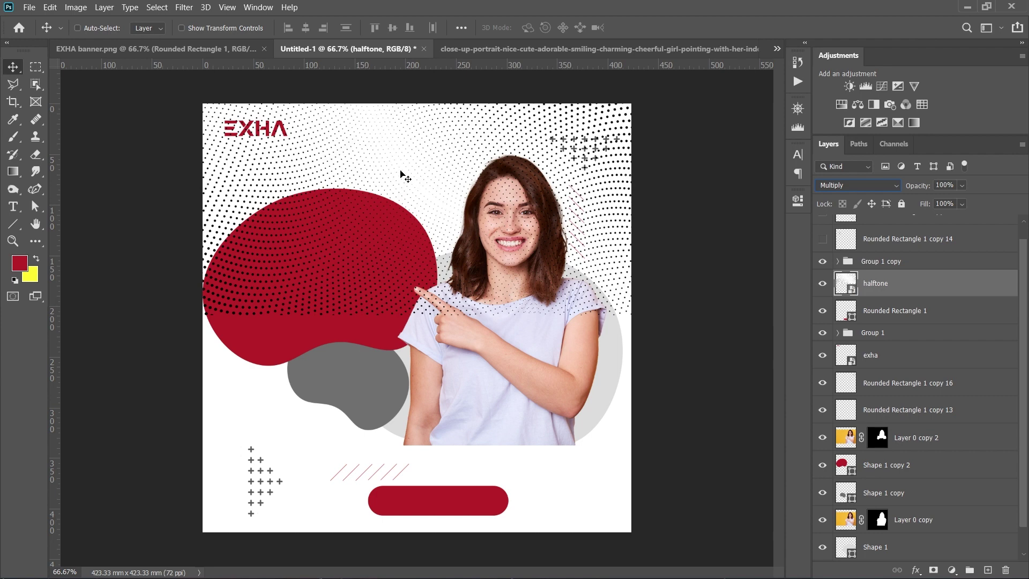
{"action": "left_click_drag", "start_coordinate": [944, 296], "coordinate": [942, 551]}
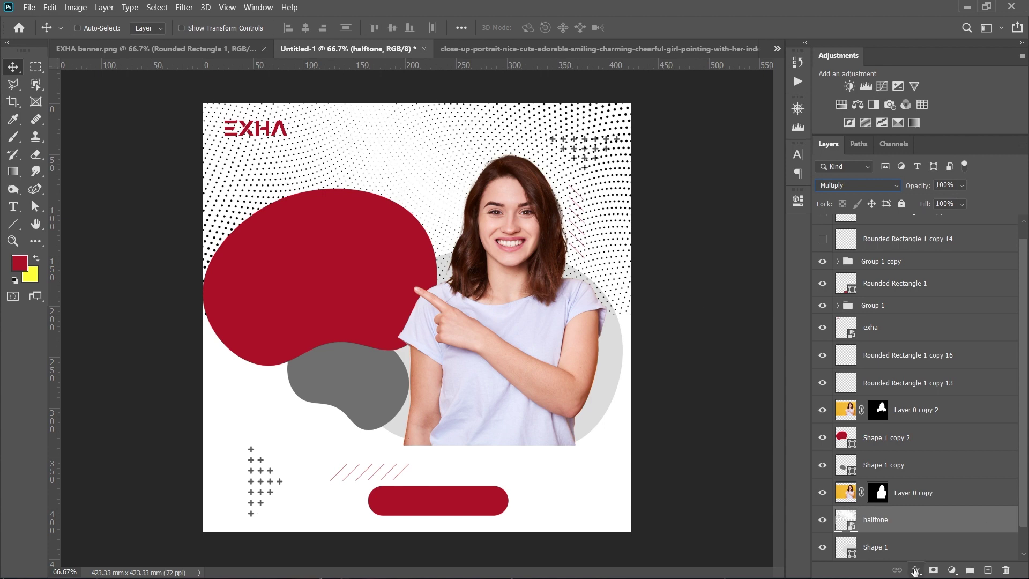
- Apply a Gaussian Blur with a radius of about 4 pixels to the halftone layer and set its opacity to 77%
{"action": "right_click", "coordinate": [900, 527]}
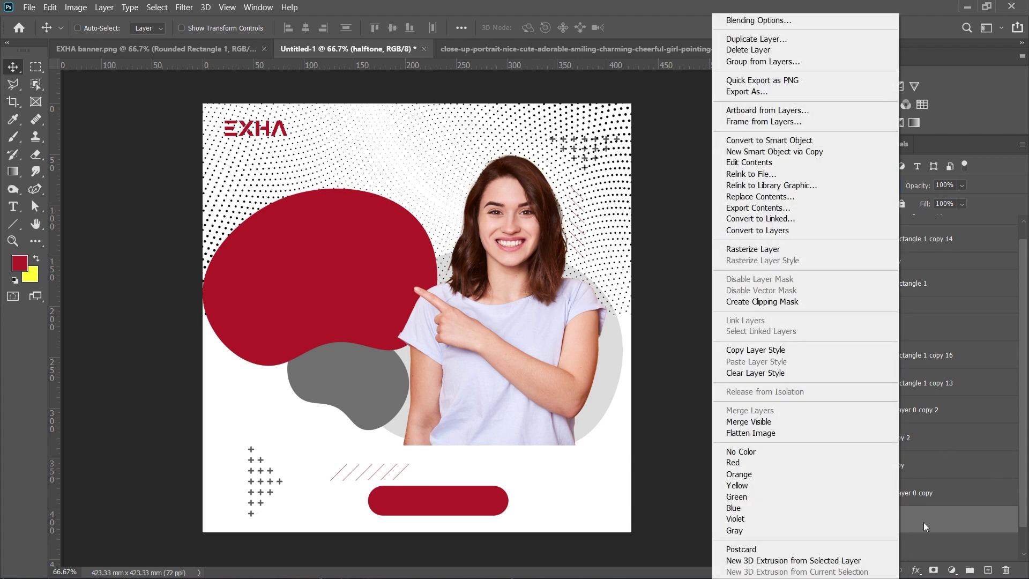
{"action": "left_click", "coordinate": [915, 520]}
{"action": "left_click", "coordinate": [193, 8]}
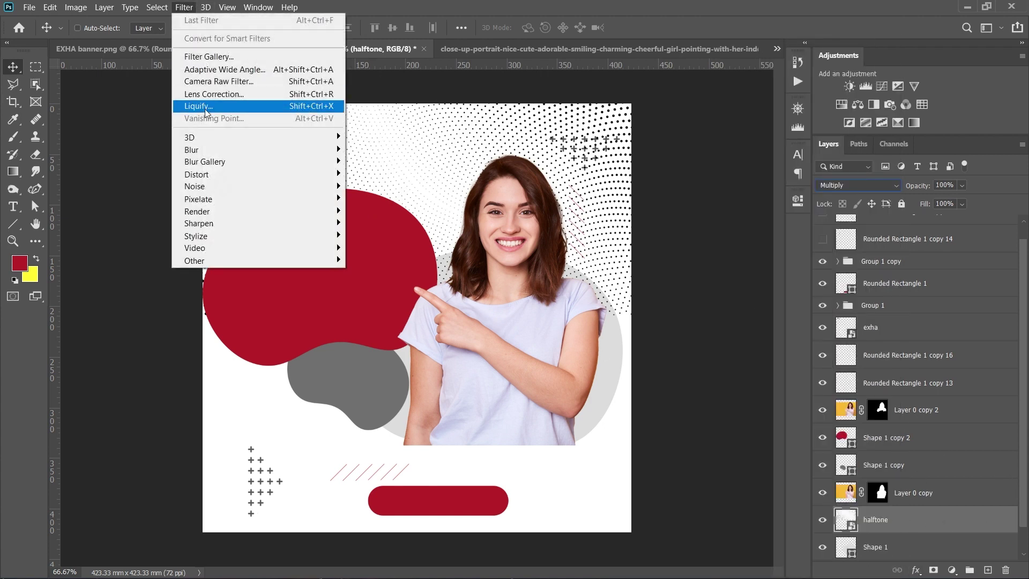
{"action": "mouse_move", "coordinate": [203, 147]}
{"action": "left_click", "coordinate": [409, 199]}
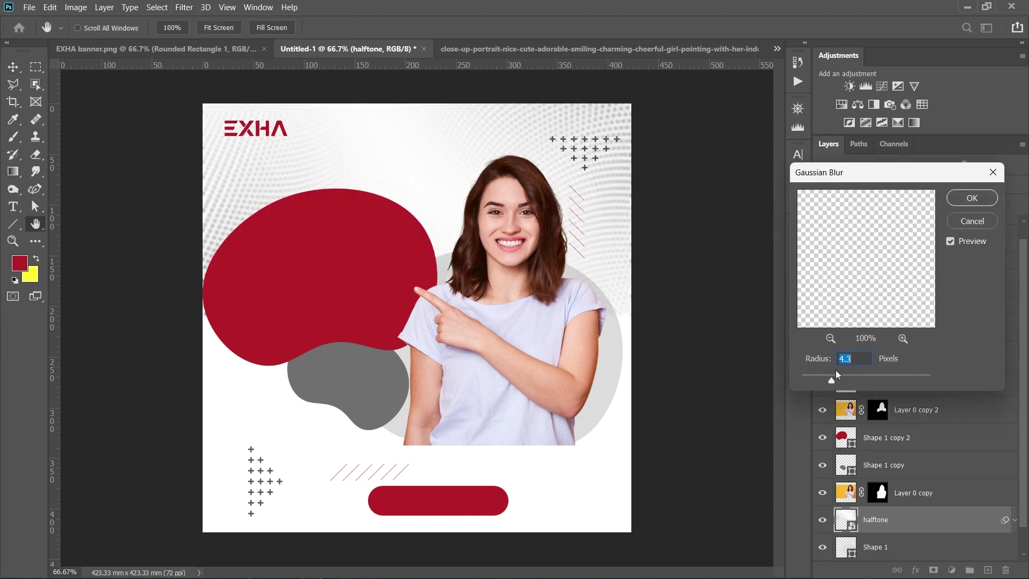
{"action": "left_click_drag", "start_coordinate": [822, 383], "coordinate": [829, 385]}
{"action": "left_click", "coordinate": [965, 197]}
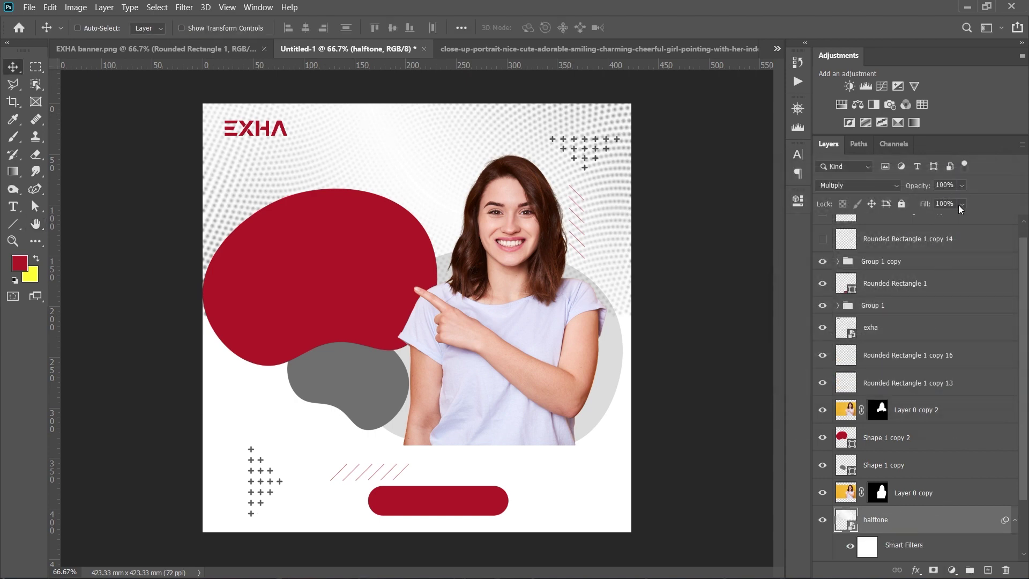
{"action": "left_click_drag", "start_coordinate": [966, 203], "coordinate": [963, 204]}
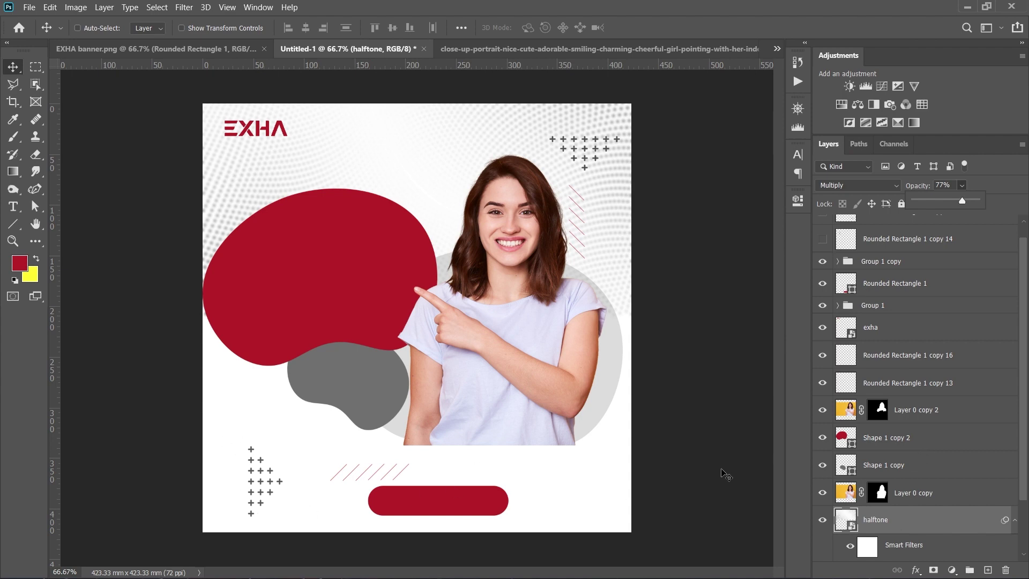
- Duplicate the halftone pattern into the canvas's lower half and place both halftone layers beneath Shape 1
{"action": "key", "text": "ctrl+j"}
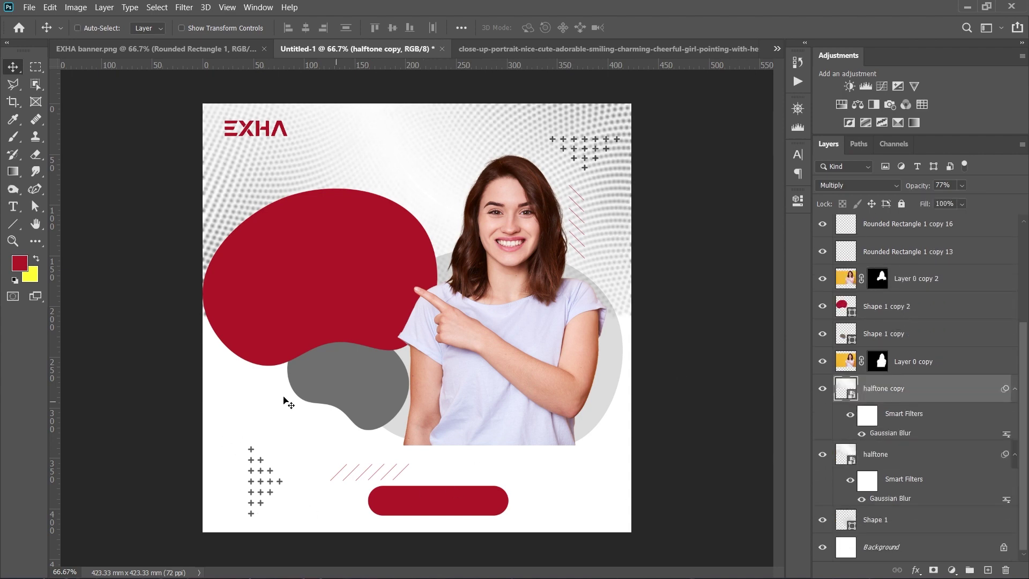
{"action": "left_click_drag", "start_coordinate": [210, 217], "coordinate": [208, 433]}
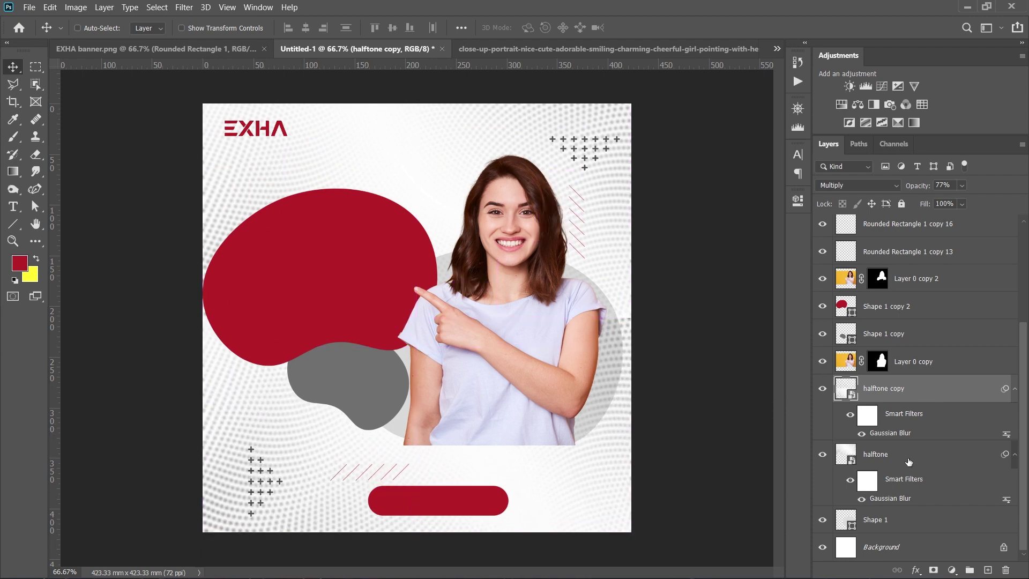
{"action": "left_click", "coordinate": [909, 462], "text": "ctrl"}
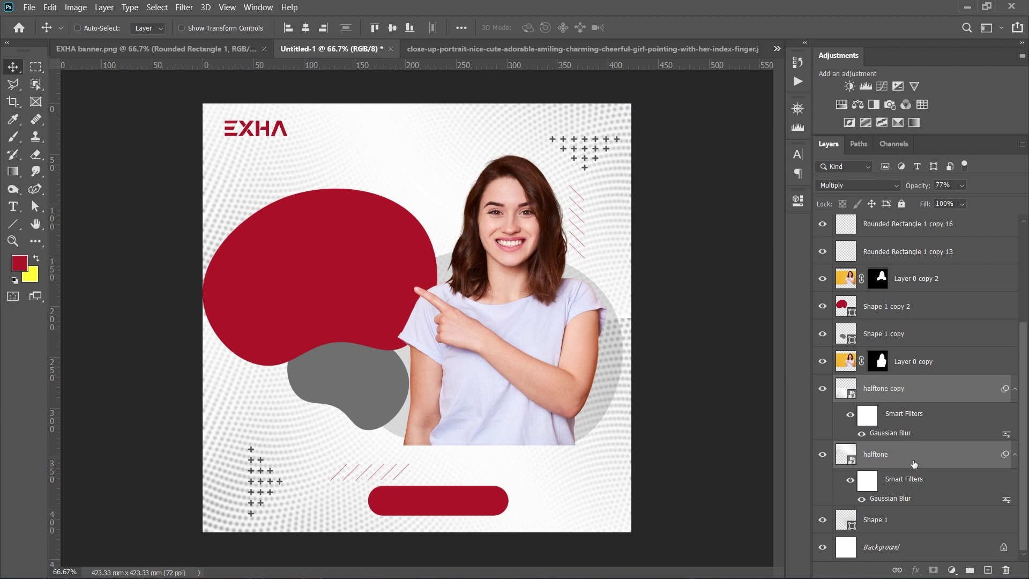
{"action": "left_click_drag", "start_coordinate": [921, 463], "coordinate": [911, 543]}
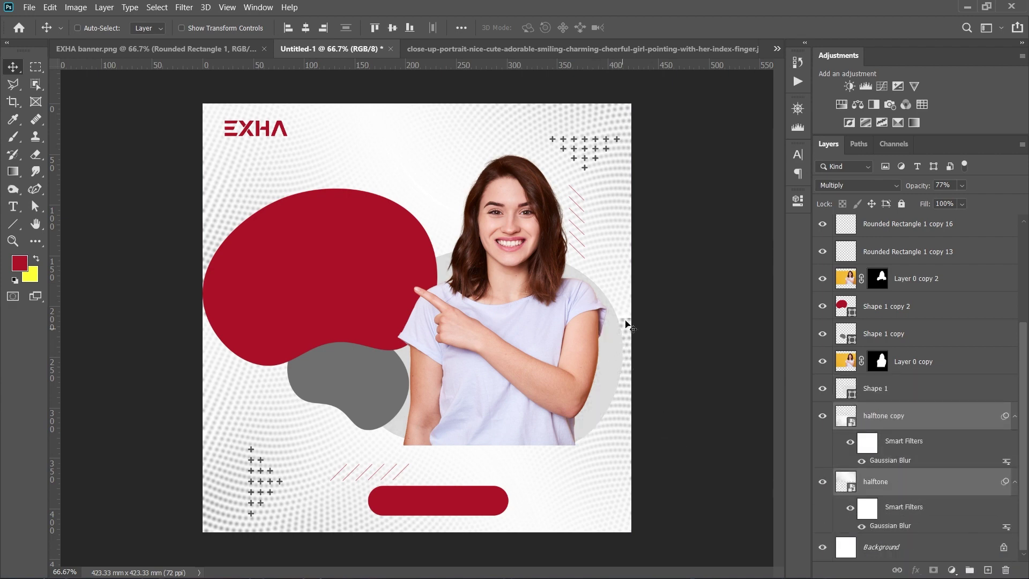
{"action": "left_click", "coordinate": [823, 418]}
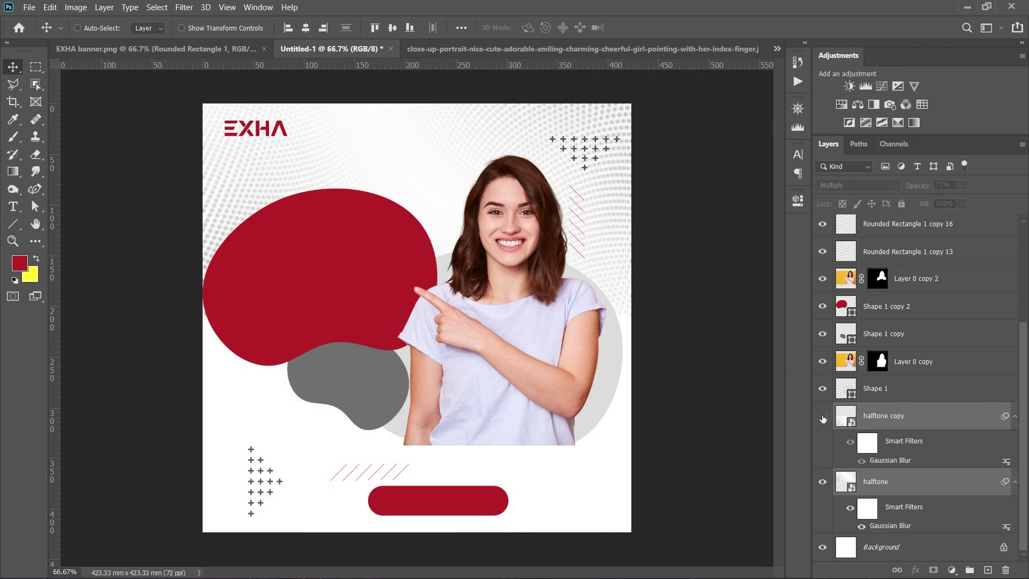
{"action": "left_click", "coordinate": [824, 419]}
- Add a layer mask to the halftone copy and paint out its overlap beside the woman's sleeve with a soft black 300 px brush
{"action": "left_click", "coordinate": [910, 427]}
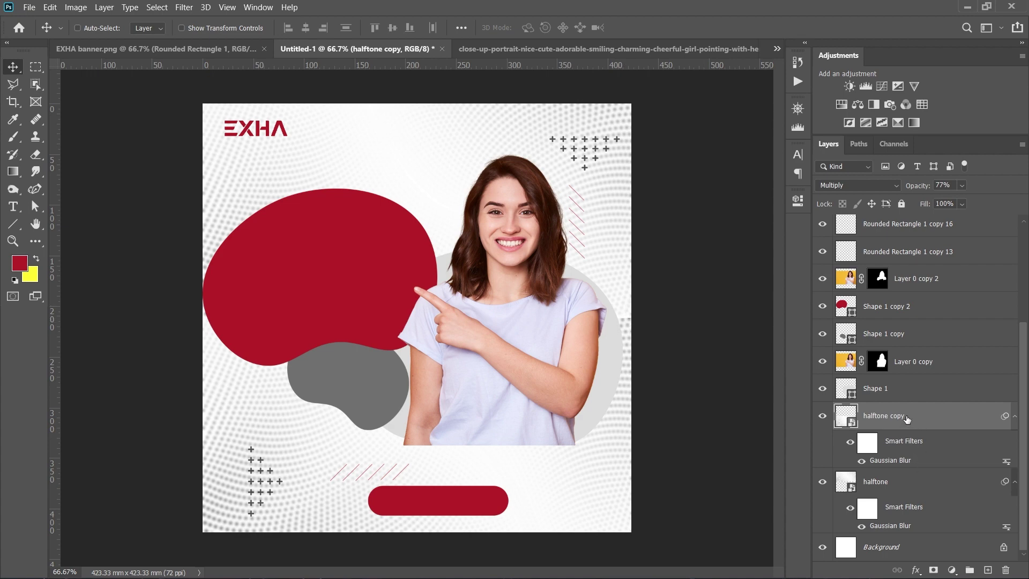
{"action": "left_click", "coordinate": [935, 573]}
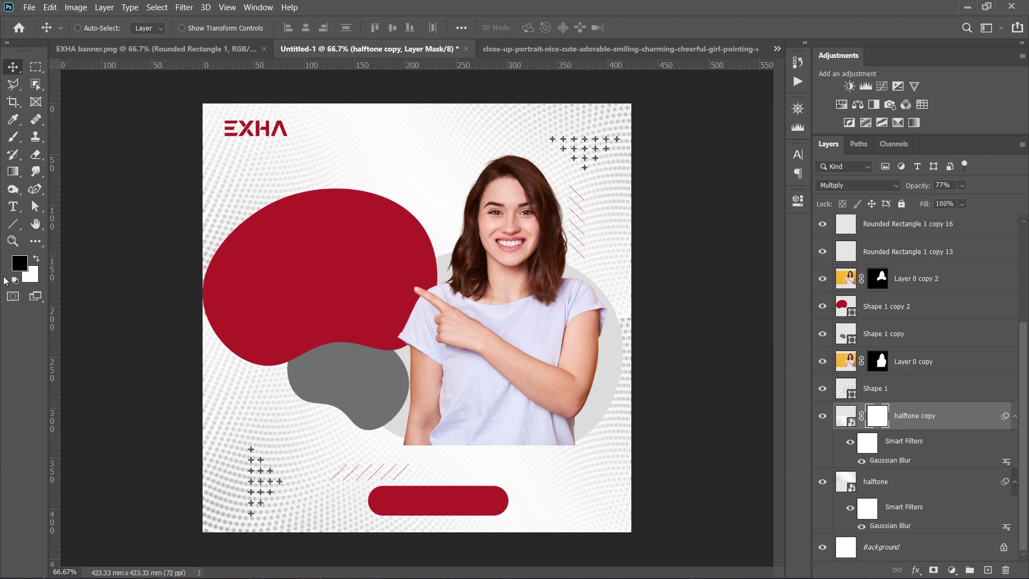
{"action": "left_click", "coordinate": [13, 136]}
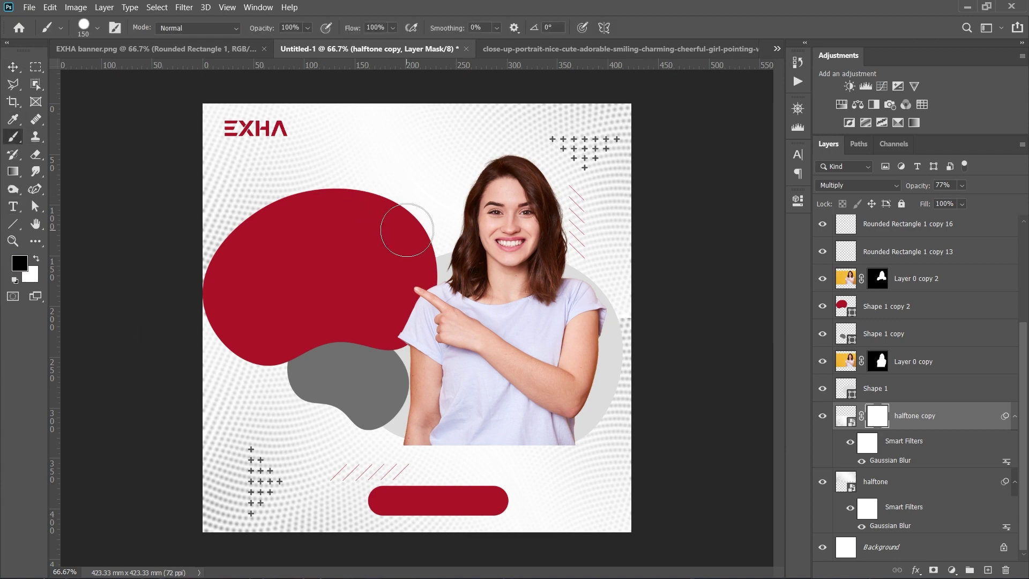
{"action": "left_click", "coordinate": [85, 27]}
{"action": "double_click", "coordinate": [92, 218]}
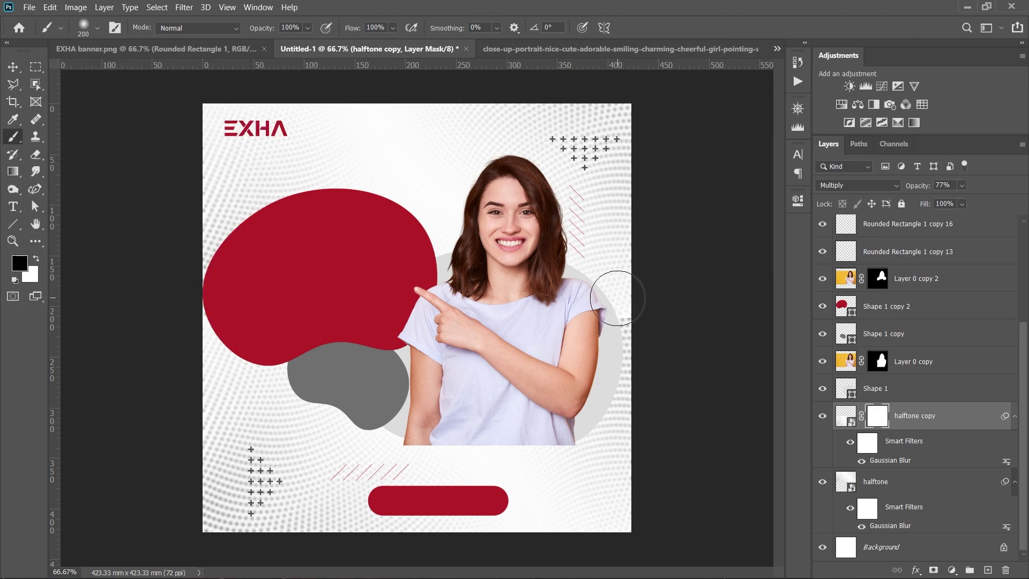
{"action": "key", "text": "bracketright"}
{"action": "key", "text": "bracketright"}
{"action": "key", "text": "bracketright"}
{"action": "key", "text": "bracketright"}
{"action": "left_click", "coordinate": [620, 296]}
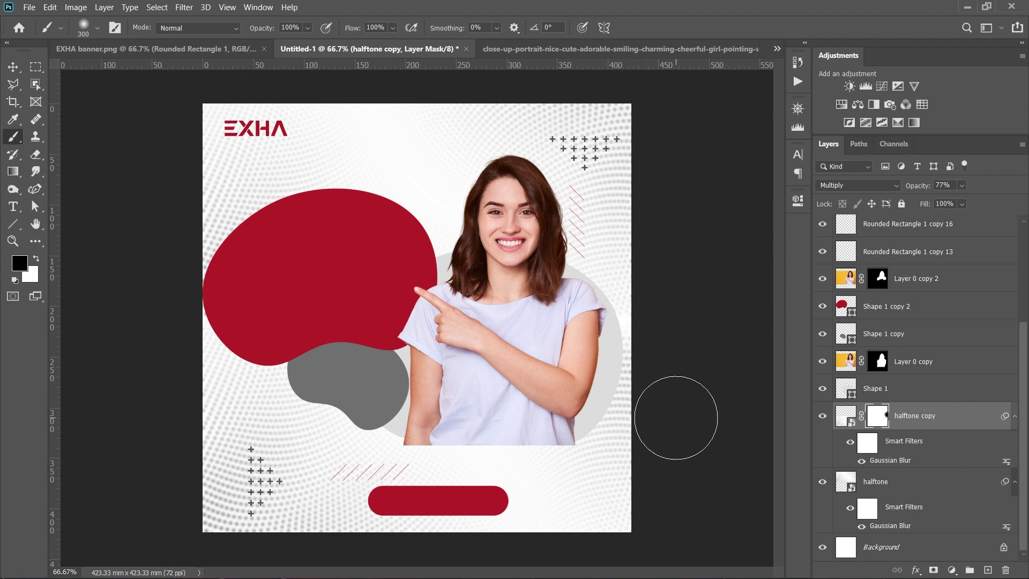
{"action": "left_click", "coordinate": [885, 422], "text": "alt"}
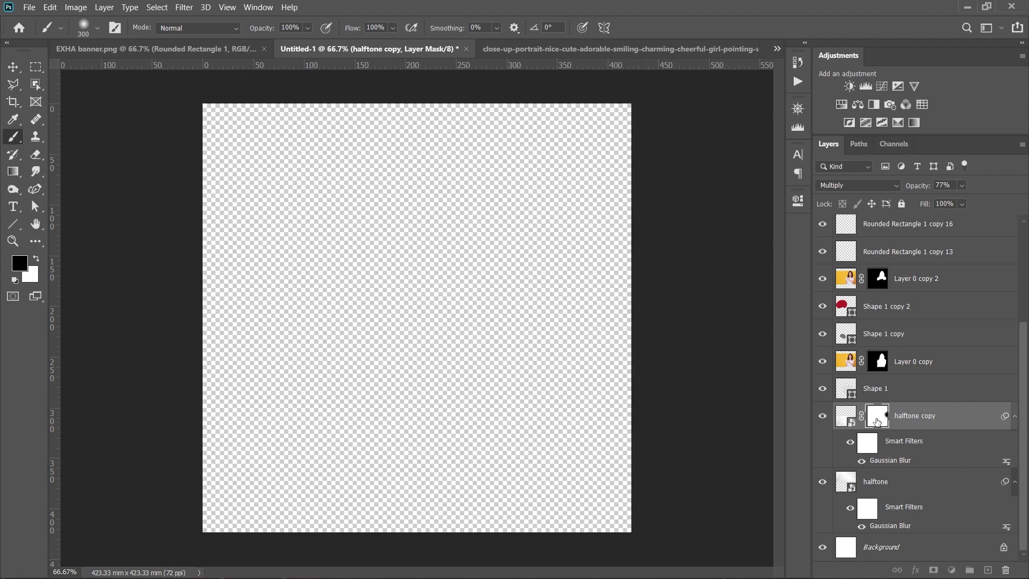
{"action": "left_click", "coordinate": [880, 422], "text": "alt"}
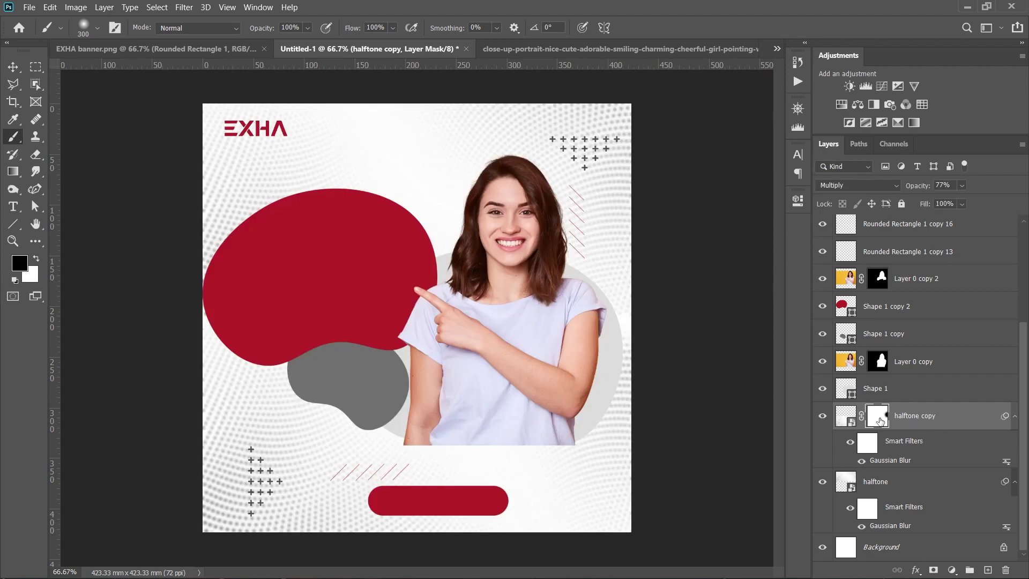
- Set the opacity of both halftone layers to 53%
{"action": "left_click", "coordinate": [906, 482], "text": "shift"}
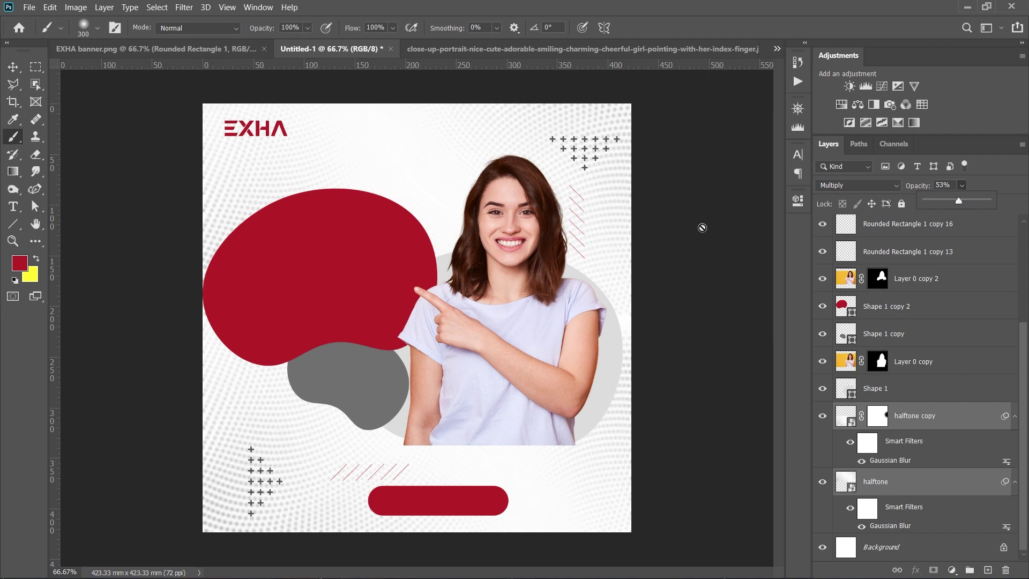
- Check the background lines in the EXHA banner reference and close the close-up portrait photo document
{"action": "left_click", "coordinate": [211, 53]}
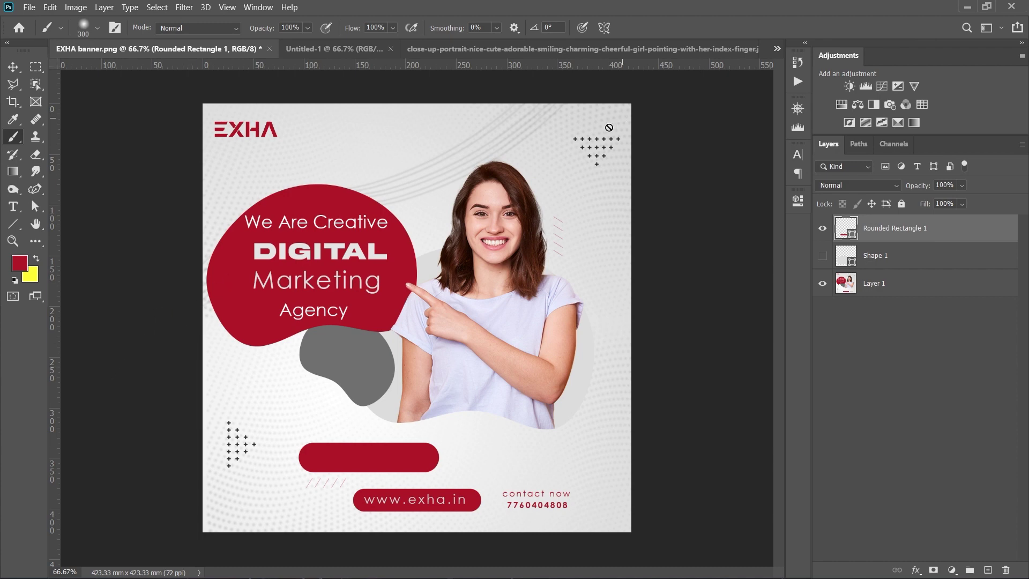
{"action": "left_click", "coordinate": [475, 48]}
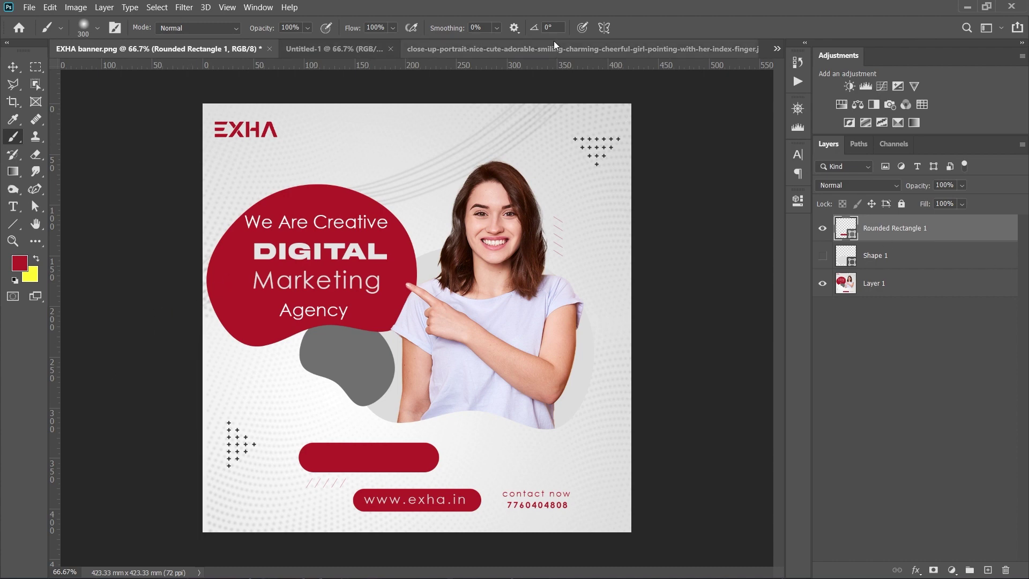
{"action": "key", "text": "ctrl+w"}
- Set up the Curvature Pen tool in Shape mode with no fill in the new banner document
{"action": "left_click", "coordinate": [35, 188]}
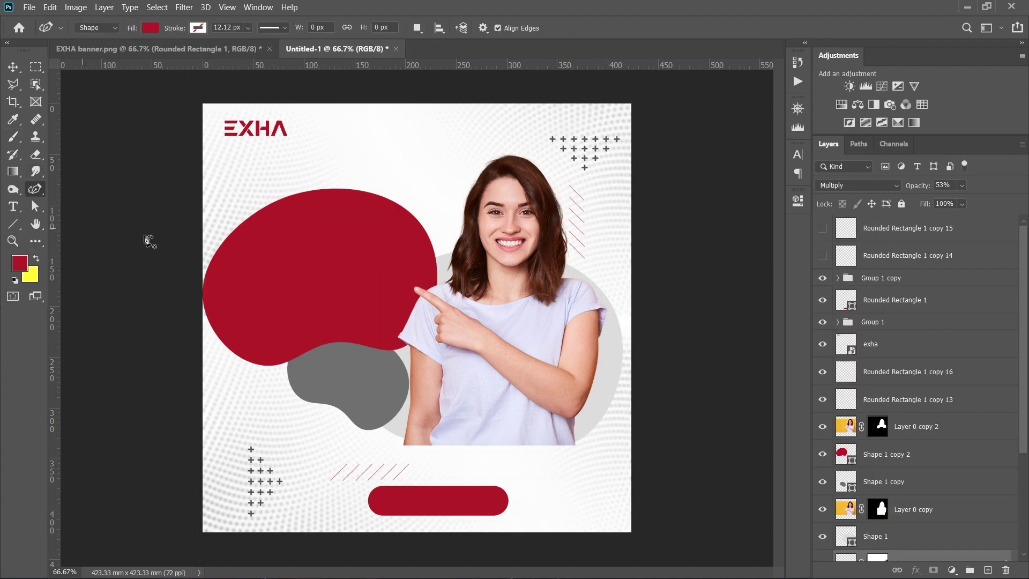
{"action": "left_click", "coordinate": [149, 27]}
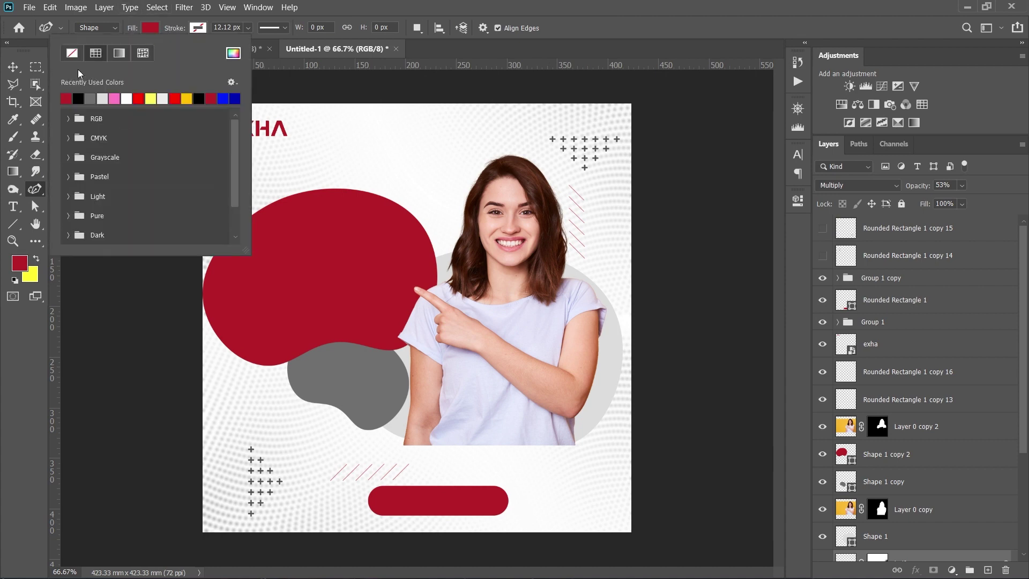
{"action": "left_click", "coordinate": [113, 27]}
{"action": "left_click", "coordinate": [91, 40]}
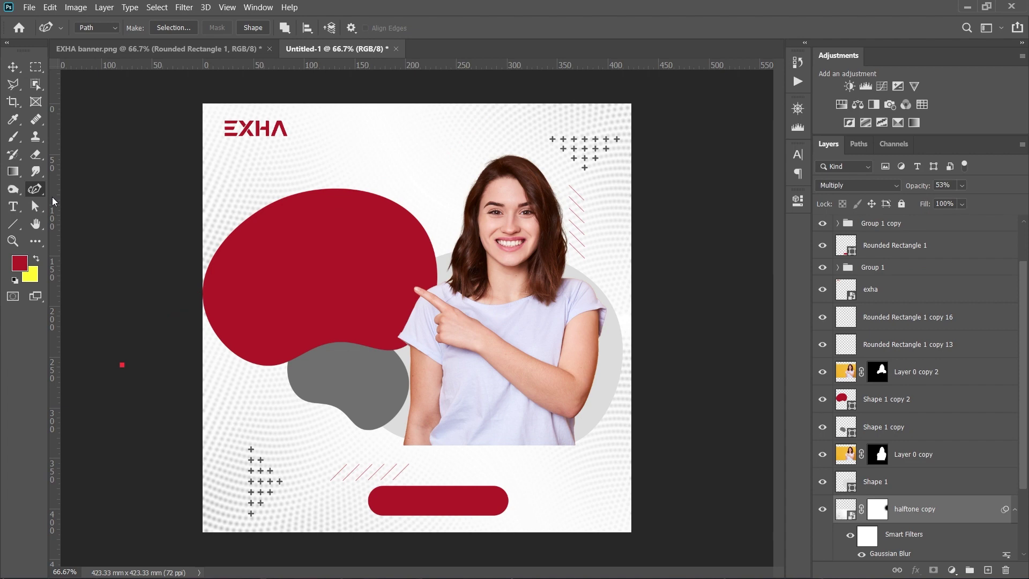
{"action": "left_click", "coordinate": [97, 28]}
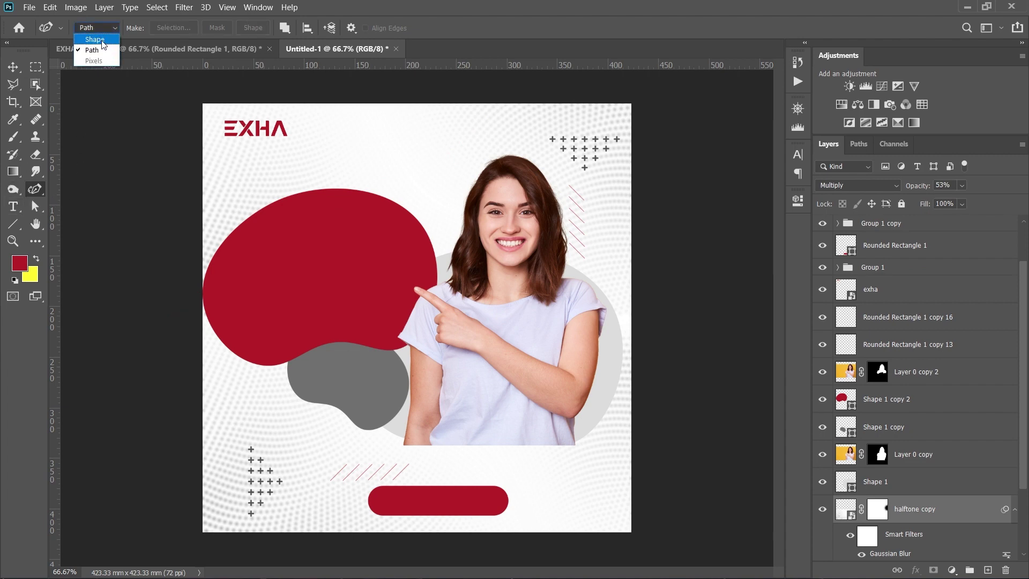
{"action": "left_click", "coordinate": [94, 40]}
- Draw a closed curved shape about 1951 x 1686 px around the canvas, its upper edge sweeping across the red blob and up past the woman's head
{"action": "left_click", "coordinate": [122, 335]}
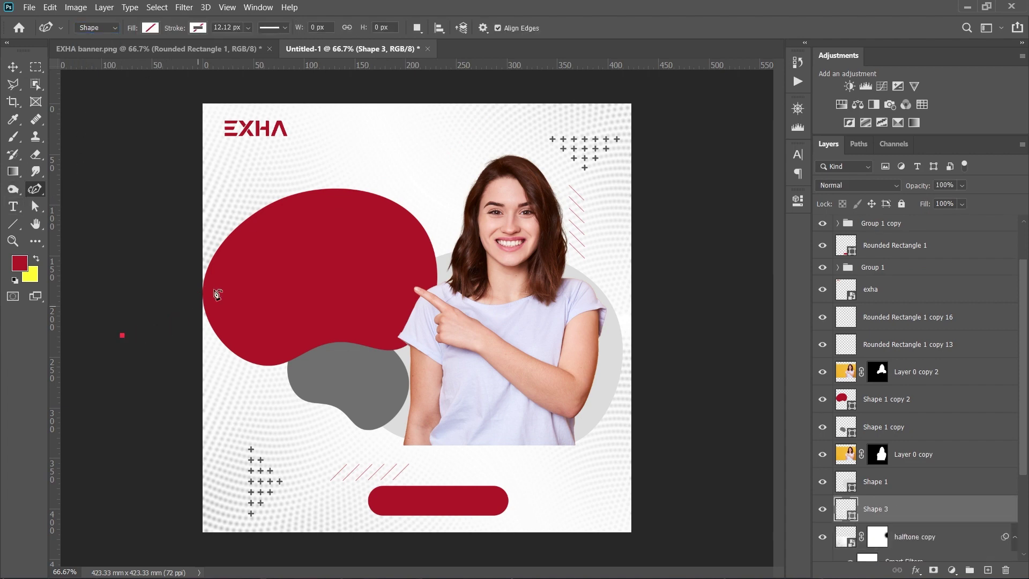
{"action": "left_click", "coordinate": [255, 219]}
{"action": "left_click", "coordinate": [442, 166]}
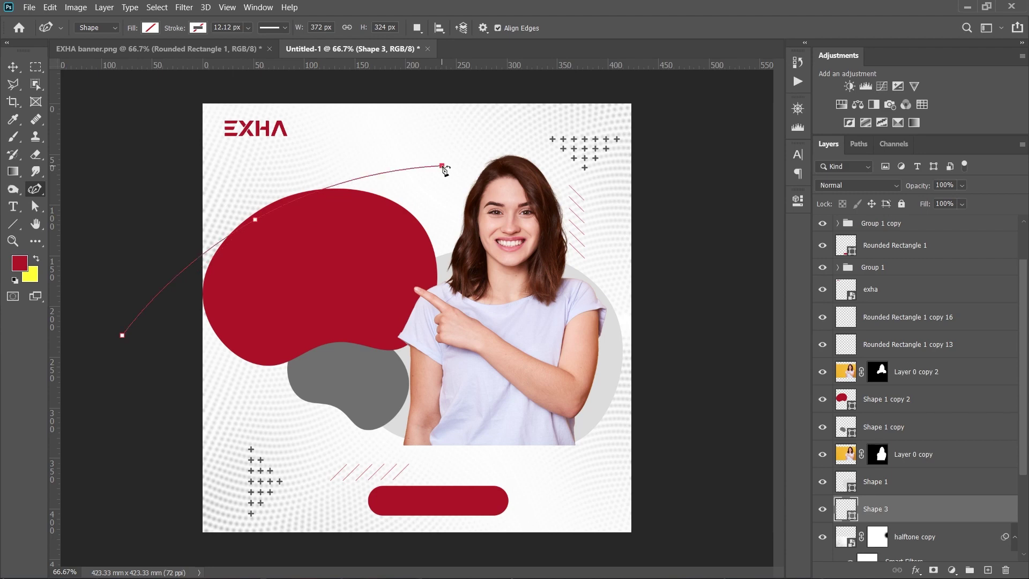
{"action": "left_click", "coordinate": [541, 79]}
{"action": "left_click", "coordinate": [714, 87]}
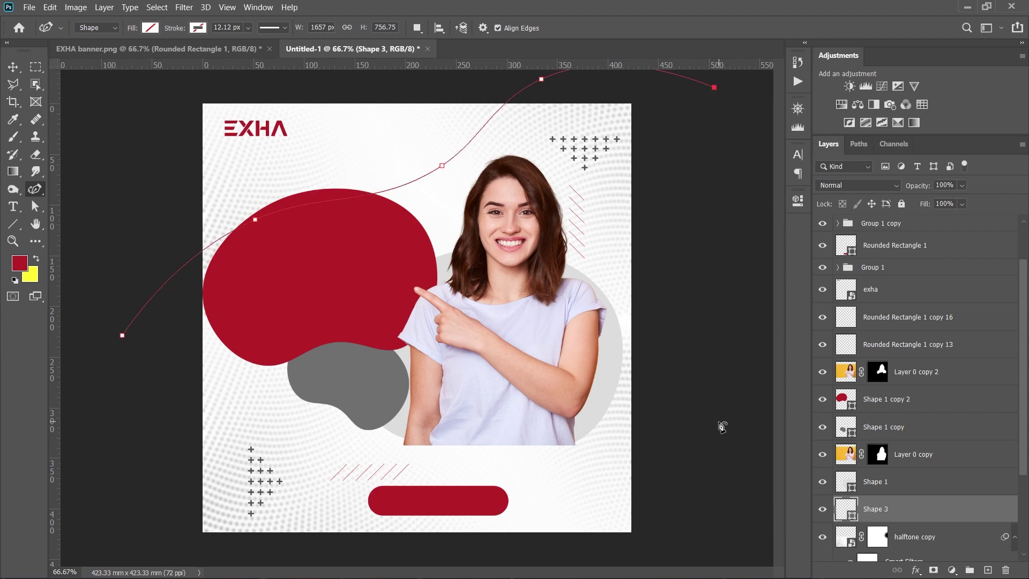
{"action": "left_click", "coordinate": [721, 551]}
{"action": "left_click", "coordinate": [167, 553]}
{"action": "left_click", "coordinate": [115, 444]}
{"action": "left_click", "coordinate": [123, 335]}
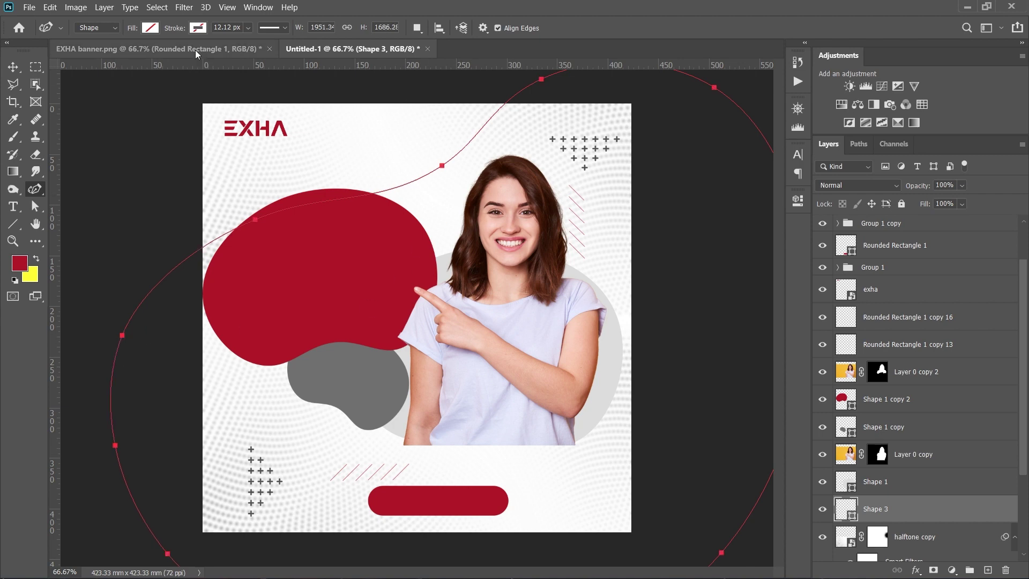
- Give the curved shape a black stroke about 5 px wide
{"action": "left_click", "coordinate": [198, 28]}
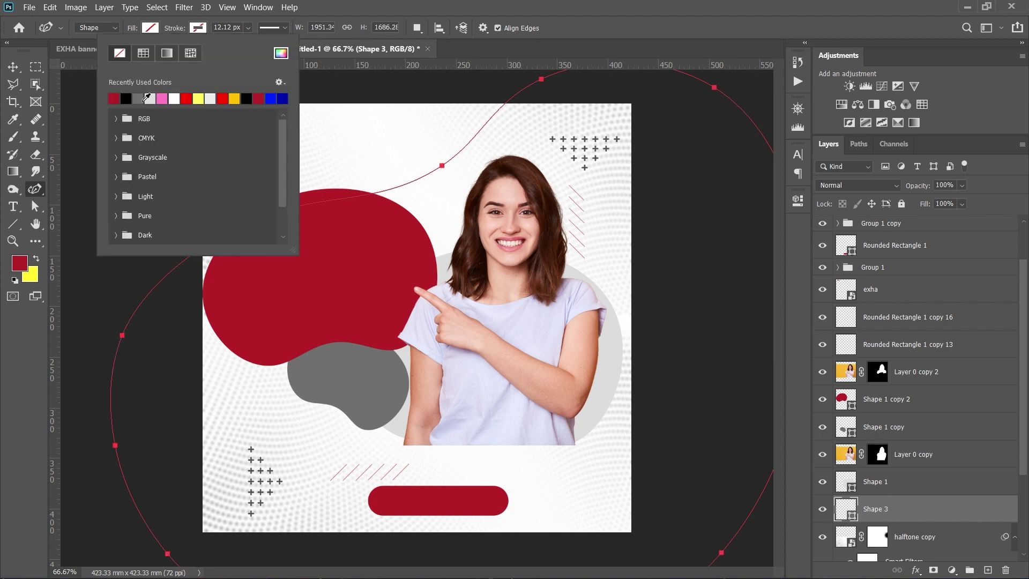
{"action": "left_click", "coordinate": [128, 98]}
{"action": "left_click", "coordinate": [534, 5]}
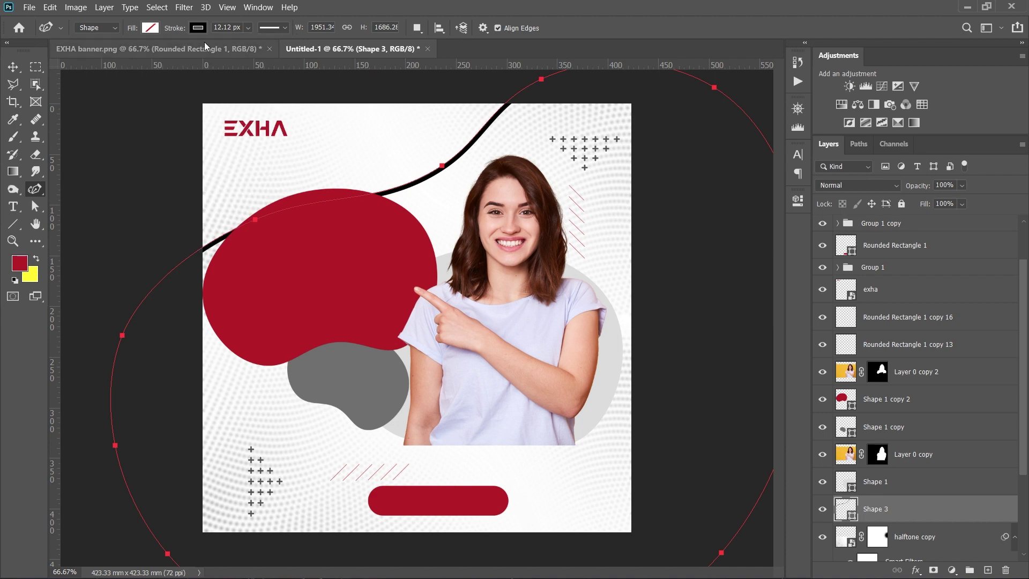
{"action": "left_click", "coordinate": [248, 28]}
{"action": "left_click_drag", "start_coordinate": [253, 43], "coordinate": [241, 45]}
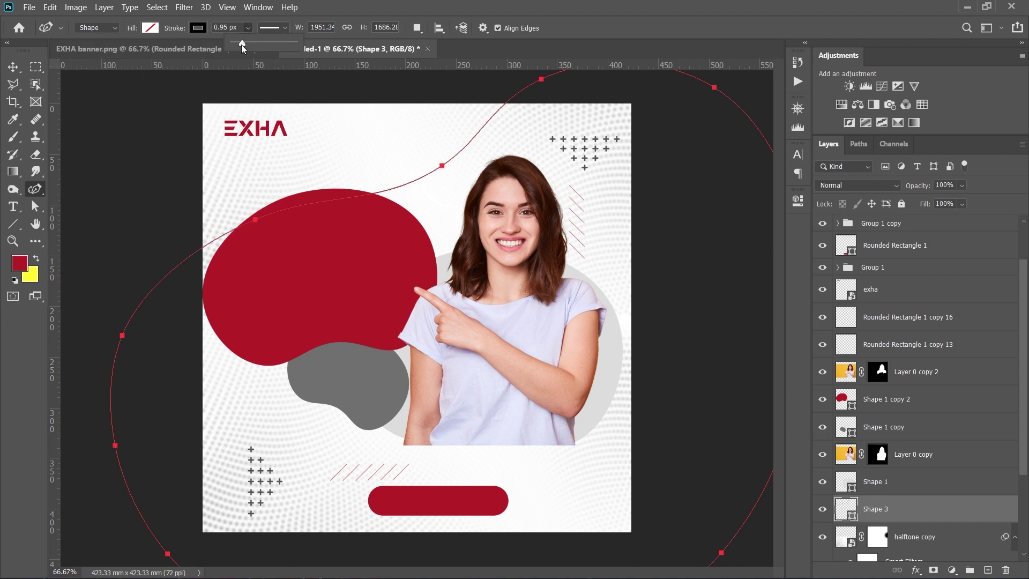
{"action": "left_click_drag", "start_coordinate": [244, 44], "coordinate": [246, 47]}
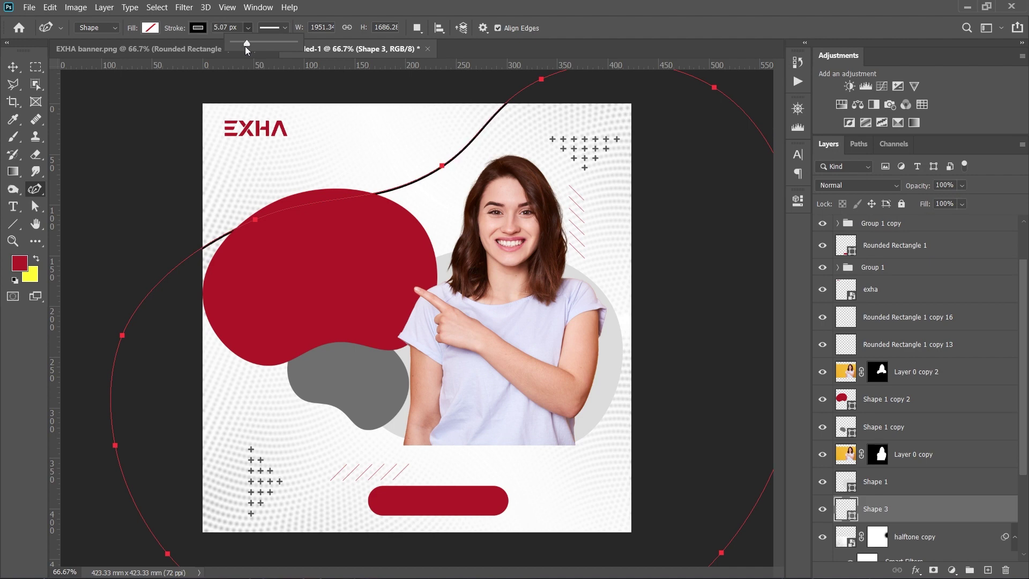
- Duplicate the curved line layer Shape 3 and offset the copy slightly below the original
{"action": "left_click", "coordinate": [13, 67]}
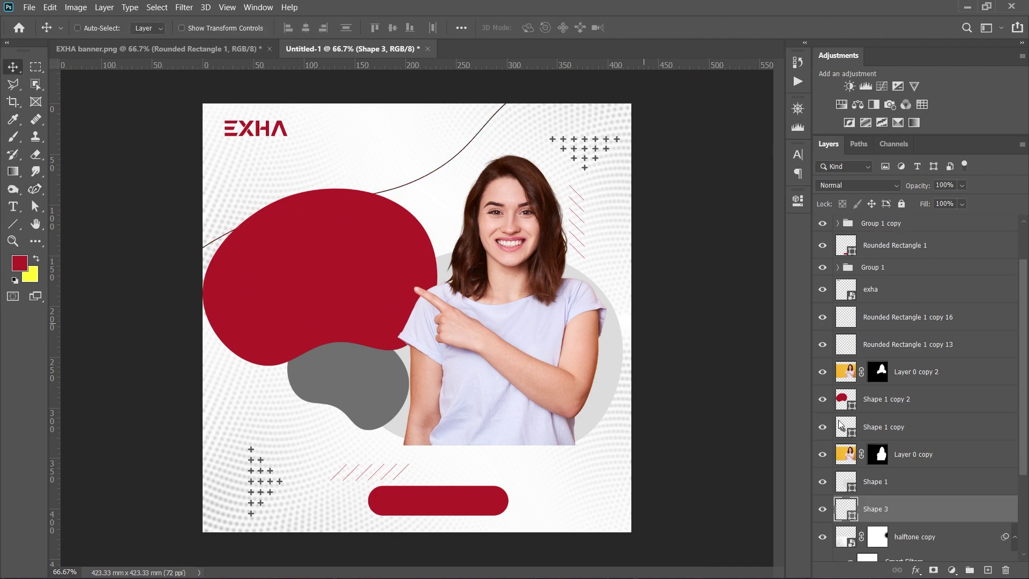
{"action": "left_click_drag", "start_coordinate": [876, 501], "coordinate": [856, 494]}
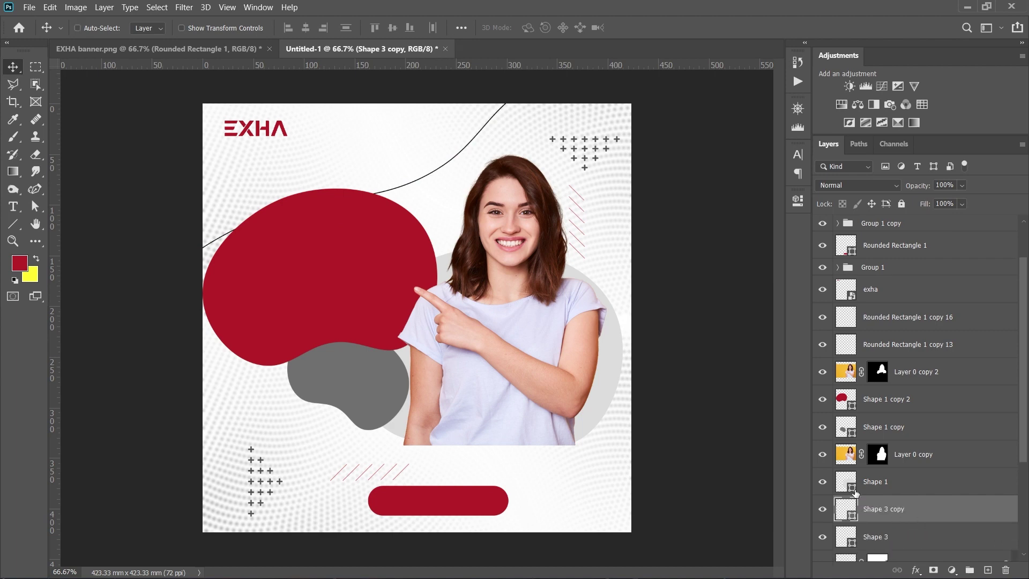
{"action": "key", "text": "shift+Down"}
{"action": "key", "text": "shift+Down"}
{"action": "key", "text": "Up"}
{"action": "key", "text": "Up"}
- Duplicate both curved lines and offset the copies slightly to the right to form four parallel lines
{"action": "scroll", "coordinate": [896, 518], "scroll_direction": "down", "scroll_amount": 1}
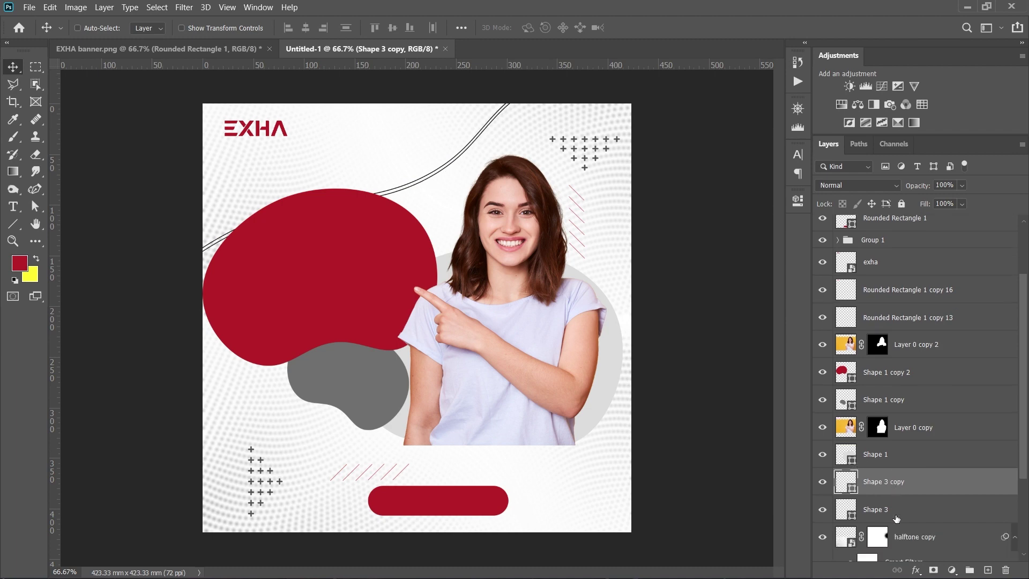
{"action": "left_click", "coordinate": [896, 512], "text": "shift"}
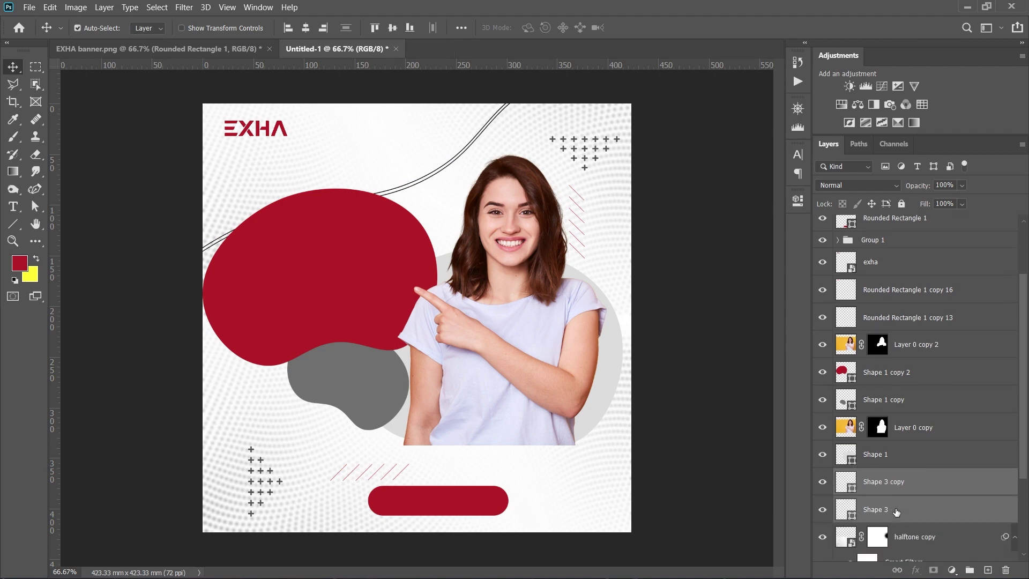
{"action": "key", "text": "ctrl+j"}
{"action": "key", "text": "shift+Right"}
{"action": "key", "text": "shift+Right"}
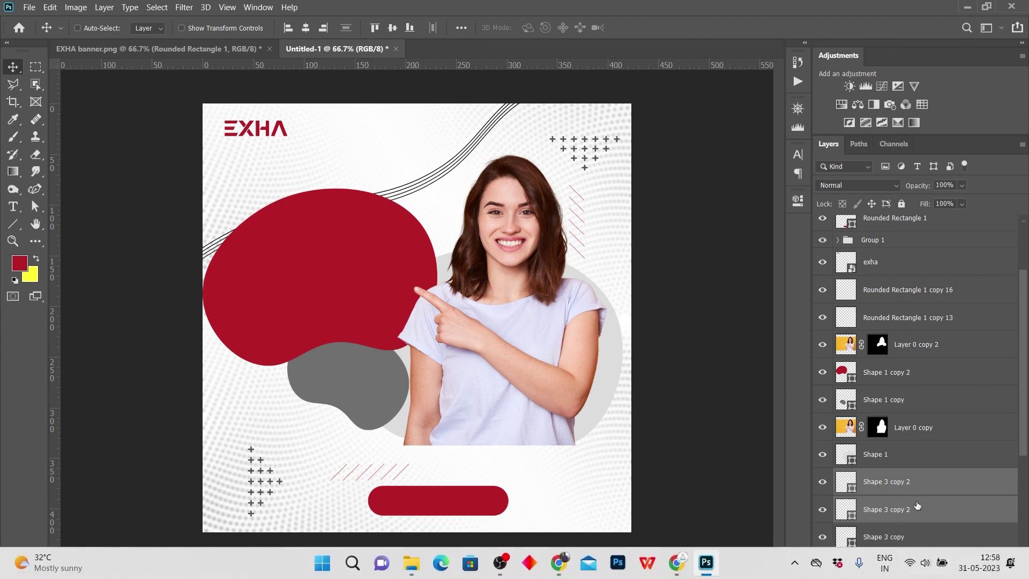
- Duplicate all four curved lines and shift the copies down and slightly left to extend the band of lines
{"action": "scroll", "coordinate": [924, 466], "scroll_direction": "down", "scroll_amount": 3}
{"action": "left_click", "coordinate": [904, 478], "text": "shift"}
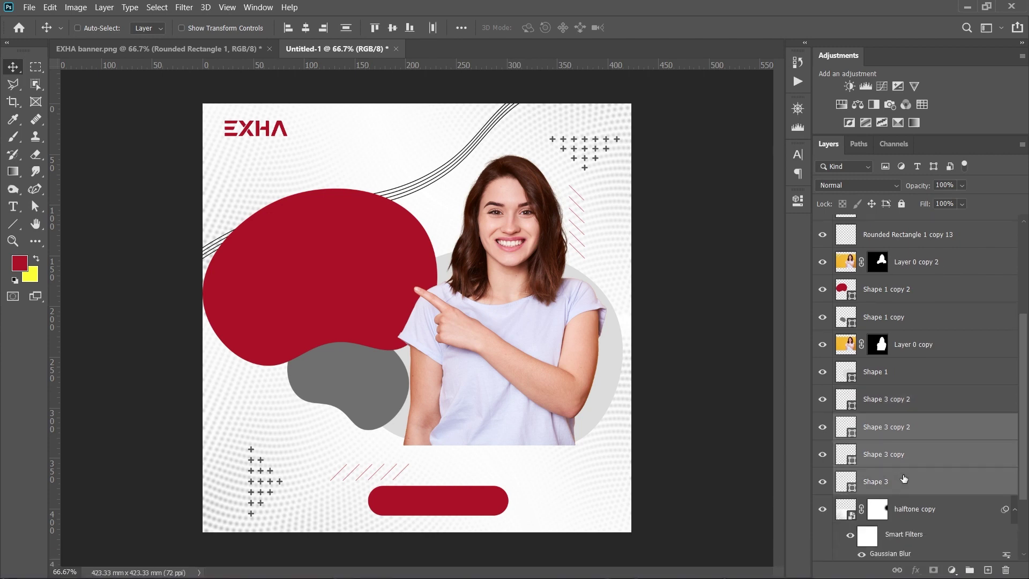
{"action": "left_click", "coordinate": [918, 408]}
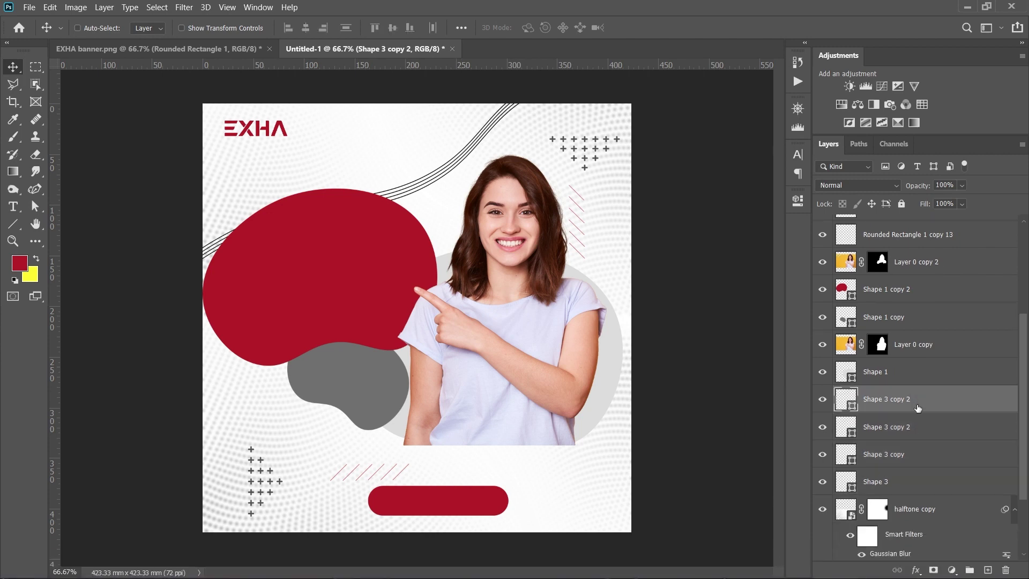
{"action": "left_click", "coordinate": [901, 484], "text": "shift"}
{"action": "key", "text": "ctrl+j"}
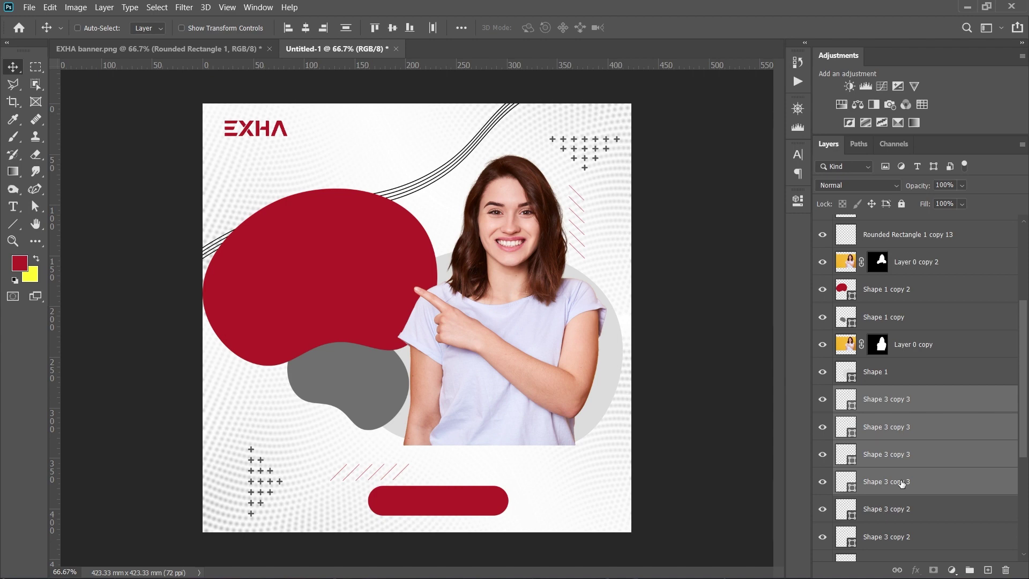
{"action": "key", "text": "shift+Down"}
{"action": "key", "text": "shift+Down"}
{"action": "key", "text": "shift+Down"}
{"action": "key", "text": "shift+Down"}
{"action": "key", "text": "shift+Down"}
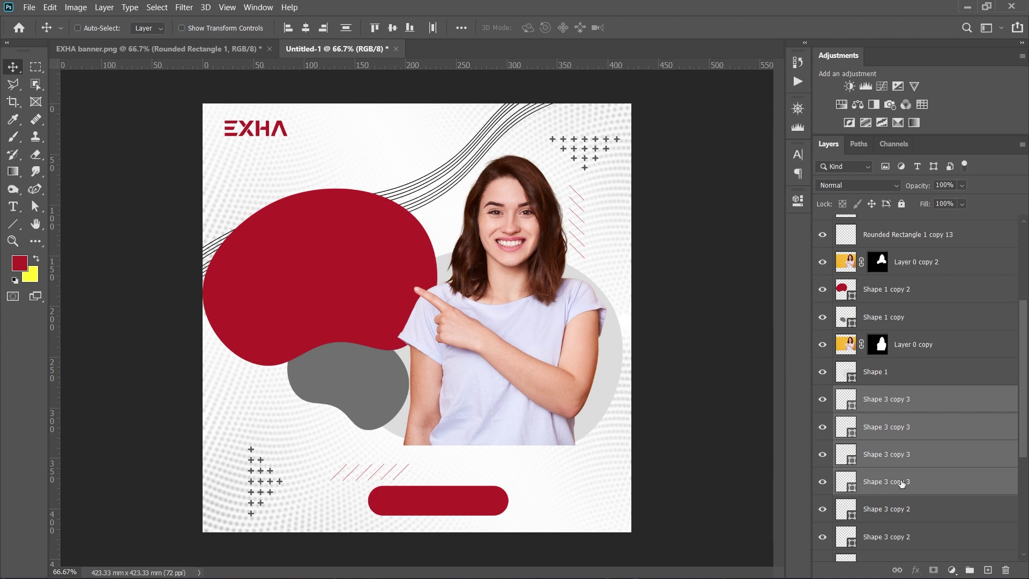
{"action": "key", "text": "shift+Left"}
{"action": "key", "text": "shift+Left"}
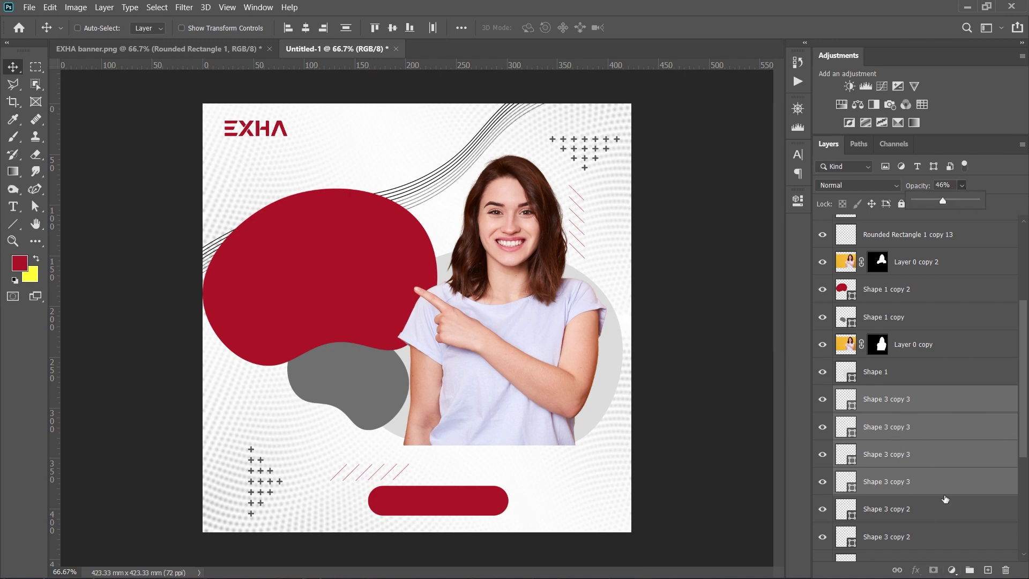
- Lower the opacity of the curved line layers to 17%
{"action": "key", "text": "alt+bracketleft"}
{"action": "key", "text": "alt+bracketleft"}
{"action": "key", "text": "alt+bracketleft"}
{"action": "key", "text": "alt+bracketleft"}
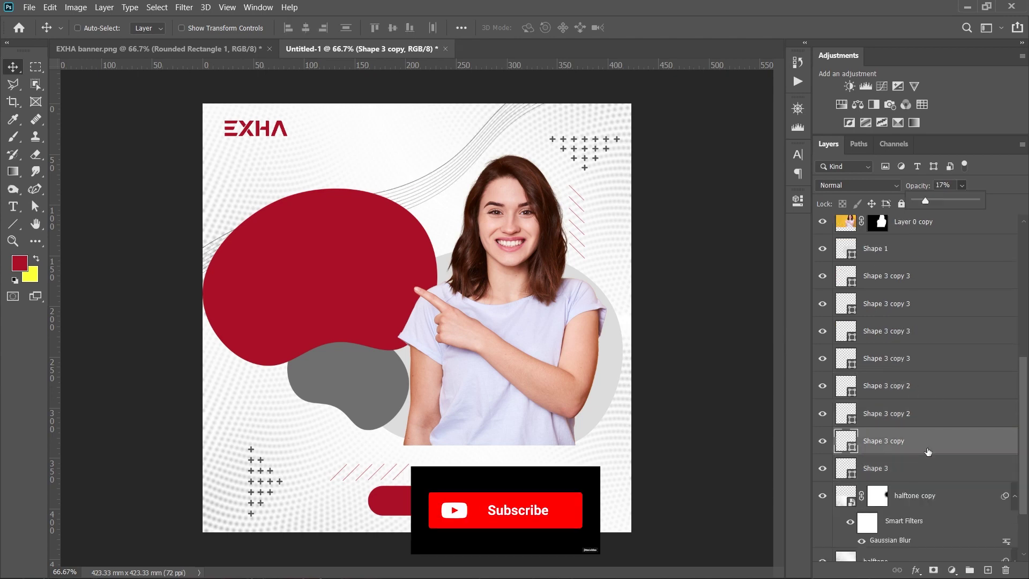